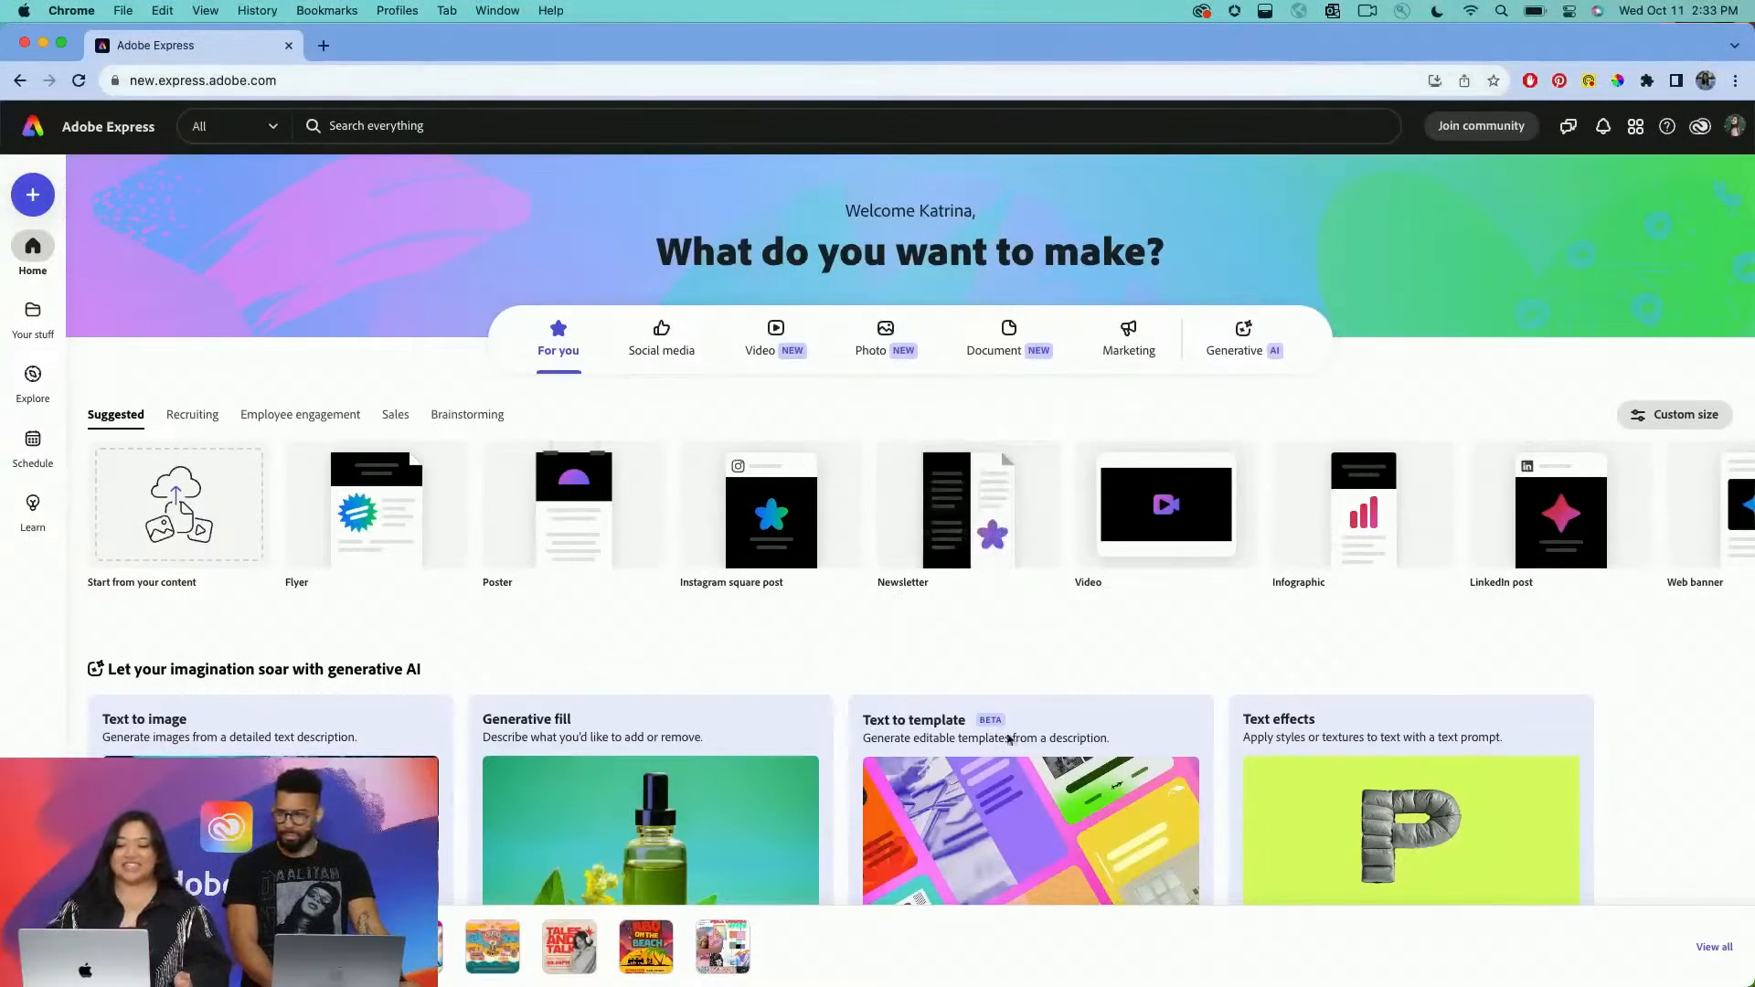
Generate templates with Text to template from the prompt "dog walking service flyer for pugs".
left_click(1008, 772)
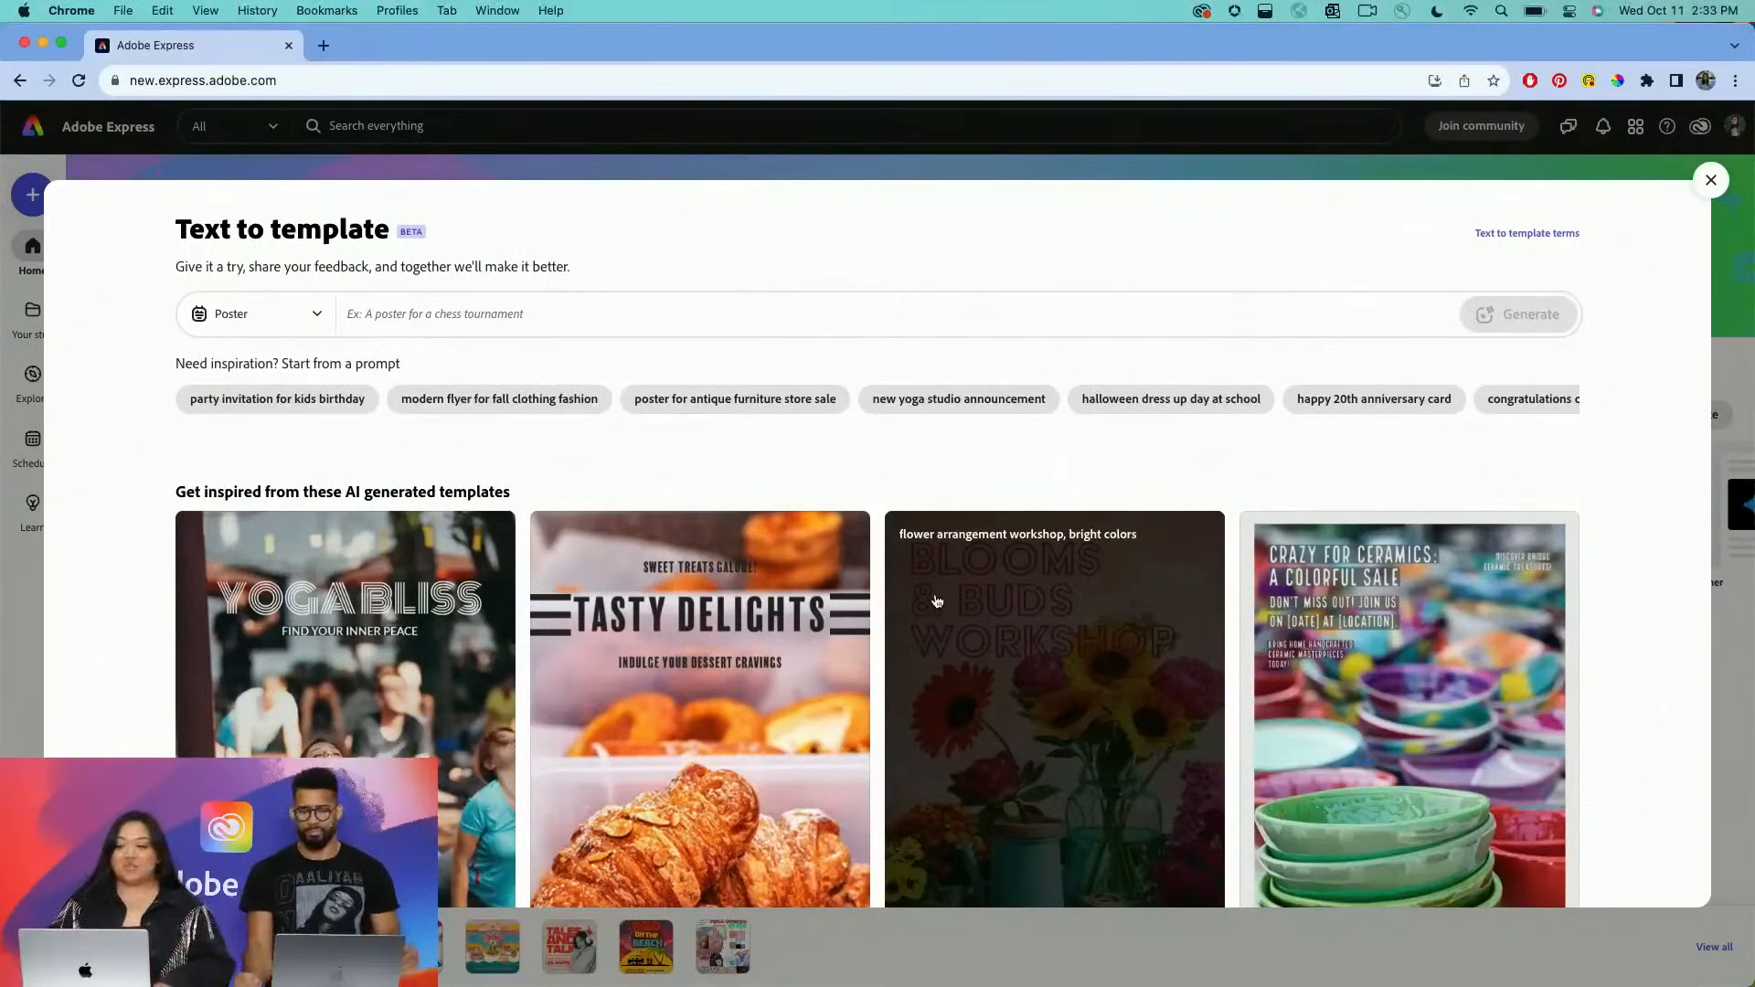
left_click(895, 319)
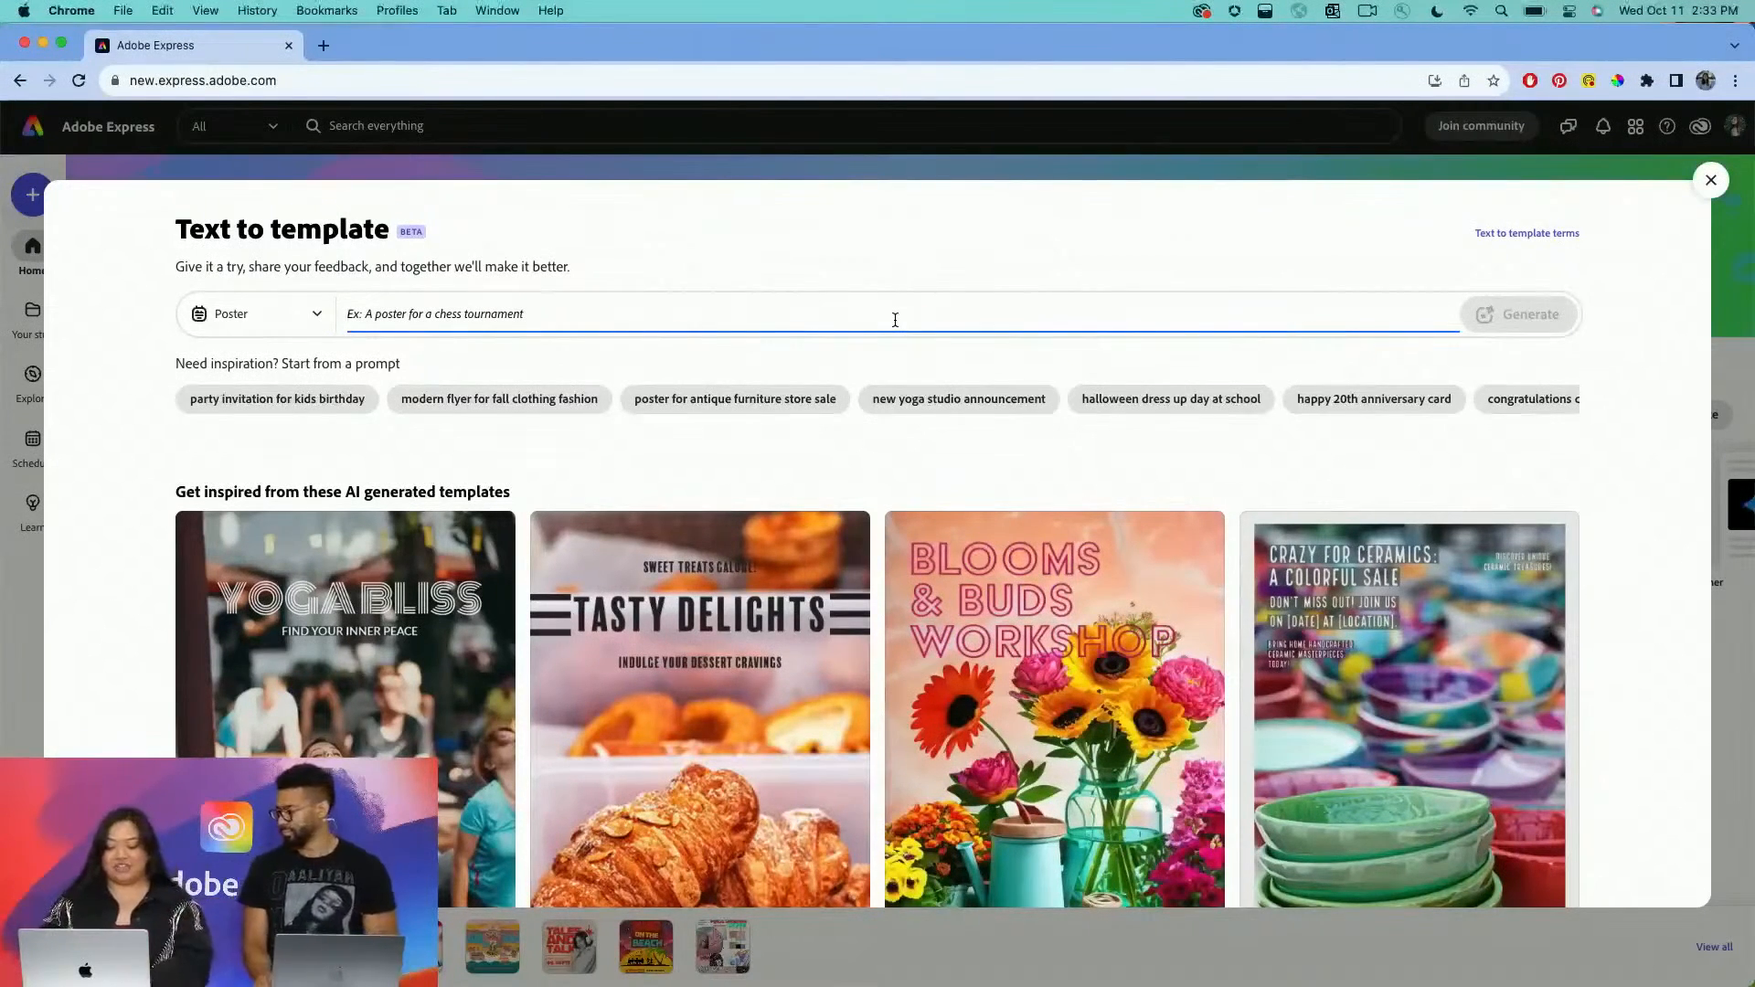
type("dog")
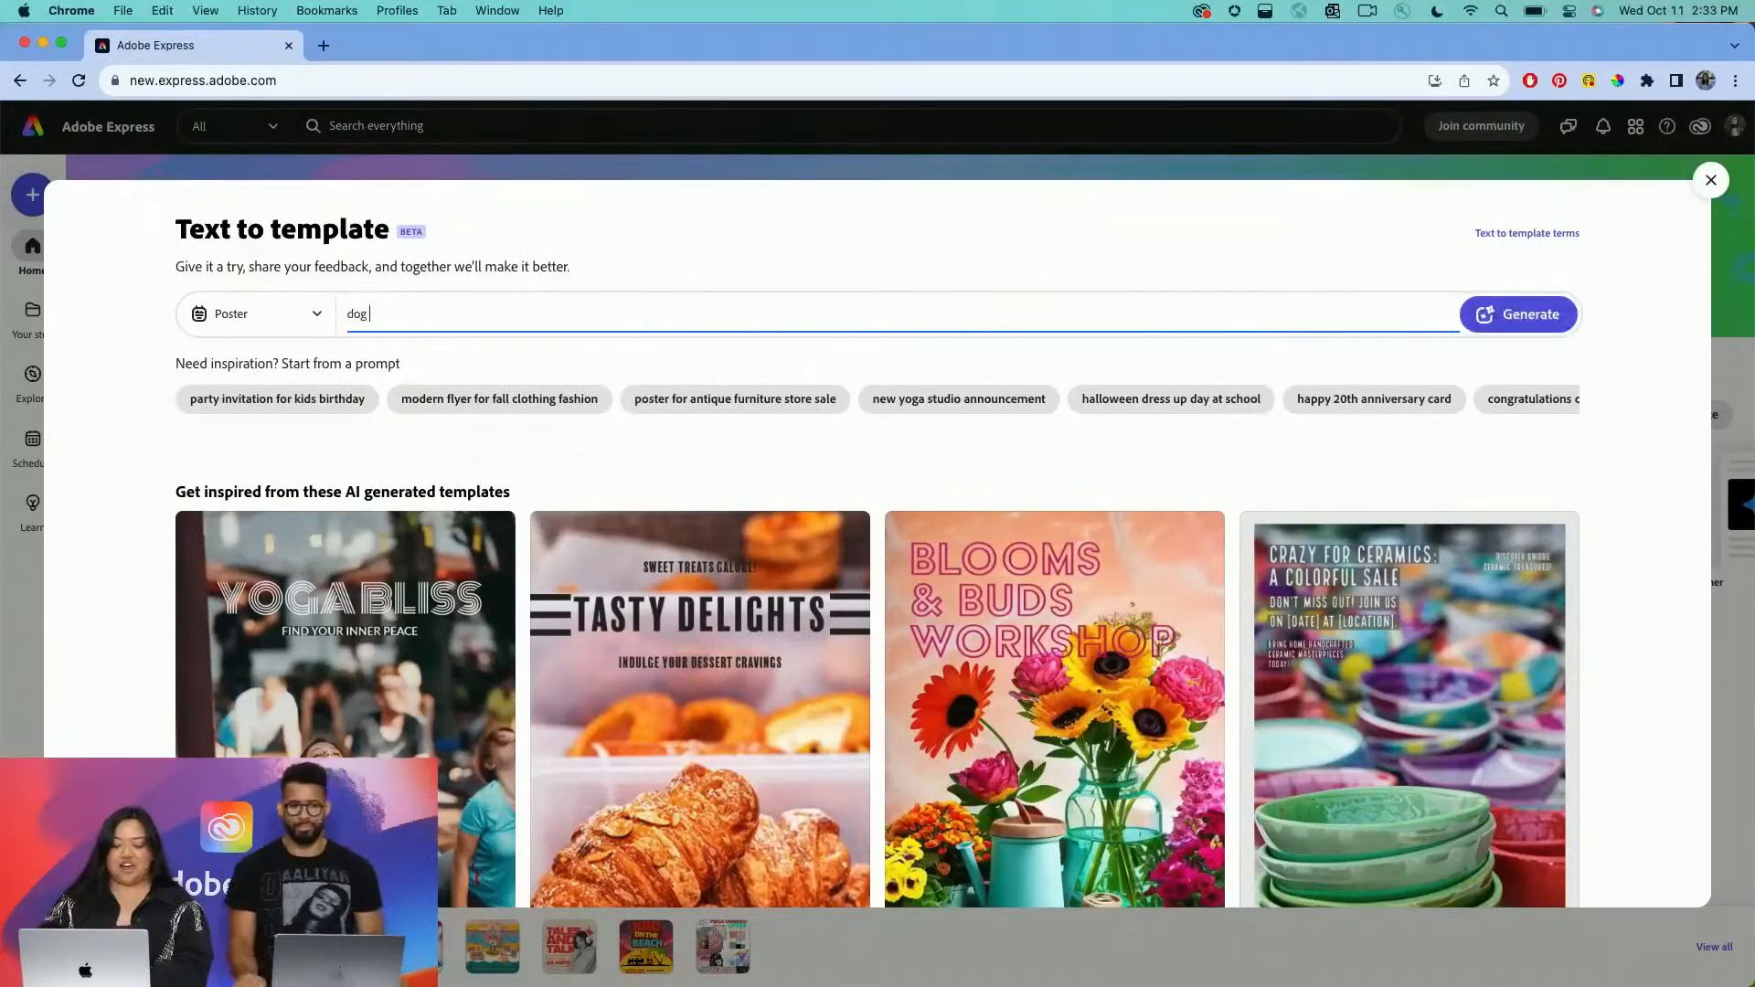
type(" walking service flyer for pugs")
key("Return")
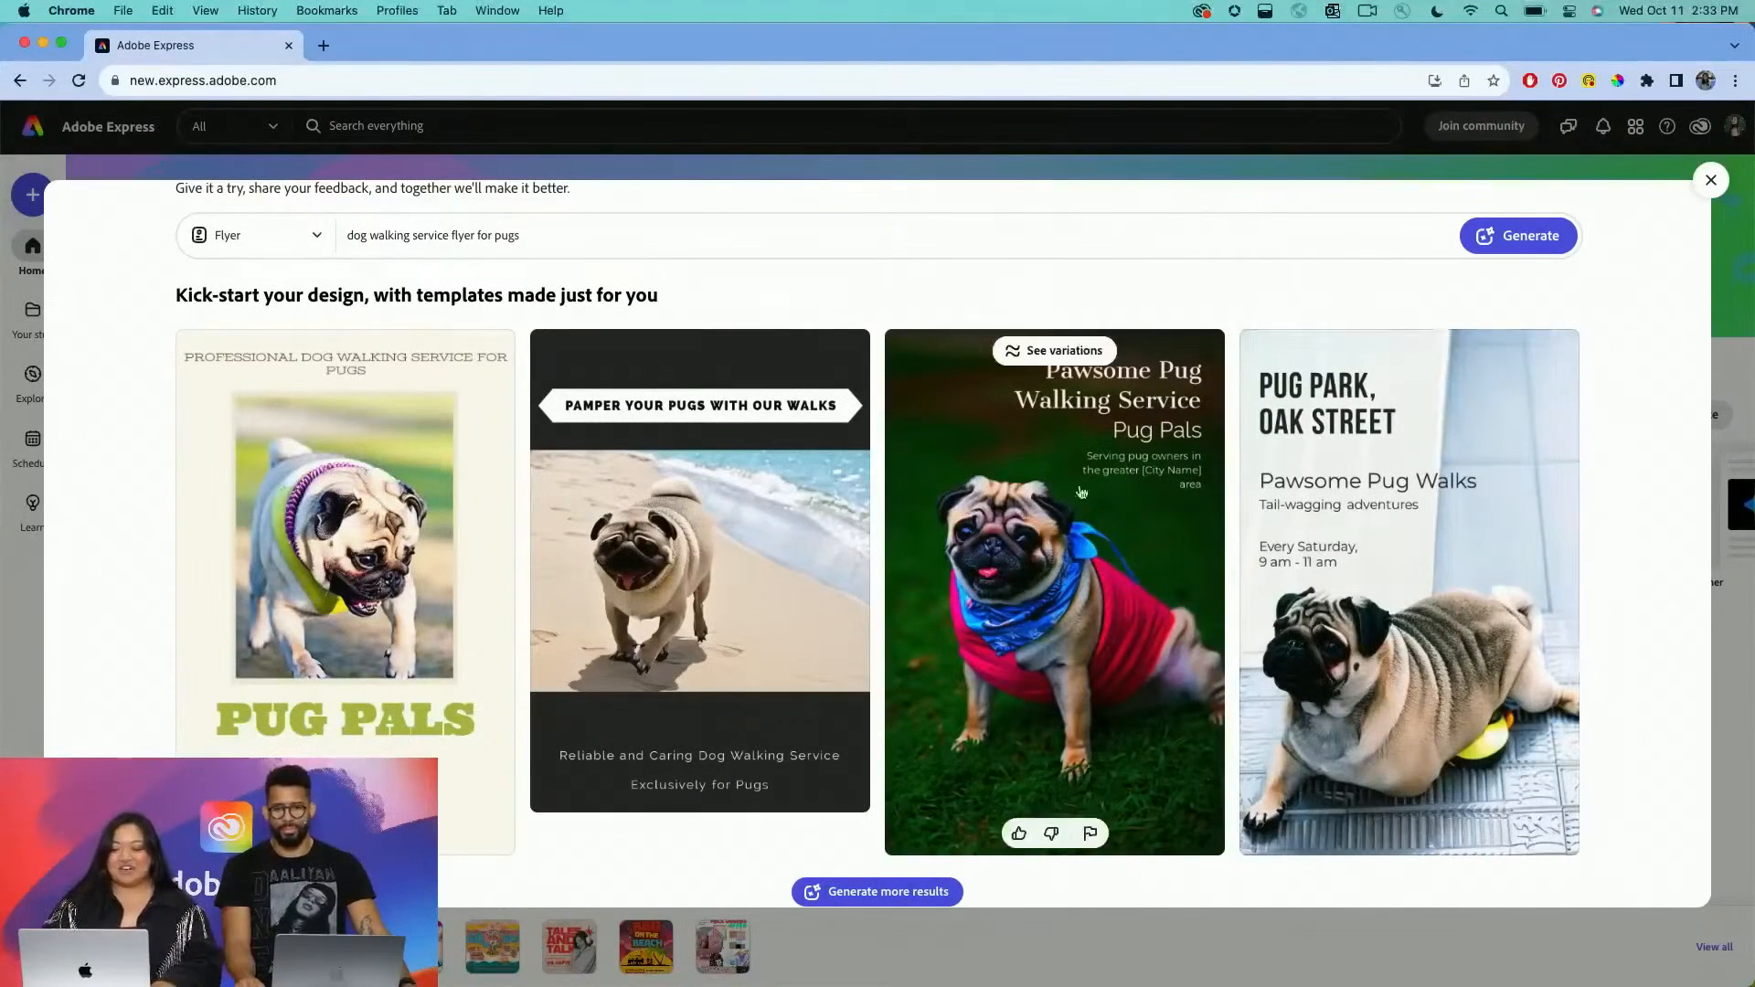
Compare the generated flyers and open the "Pawsome Pug Walking Service" template for editing.
mouse_move(673, 537)
mouse_move(1504, 458)
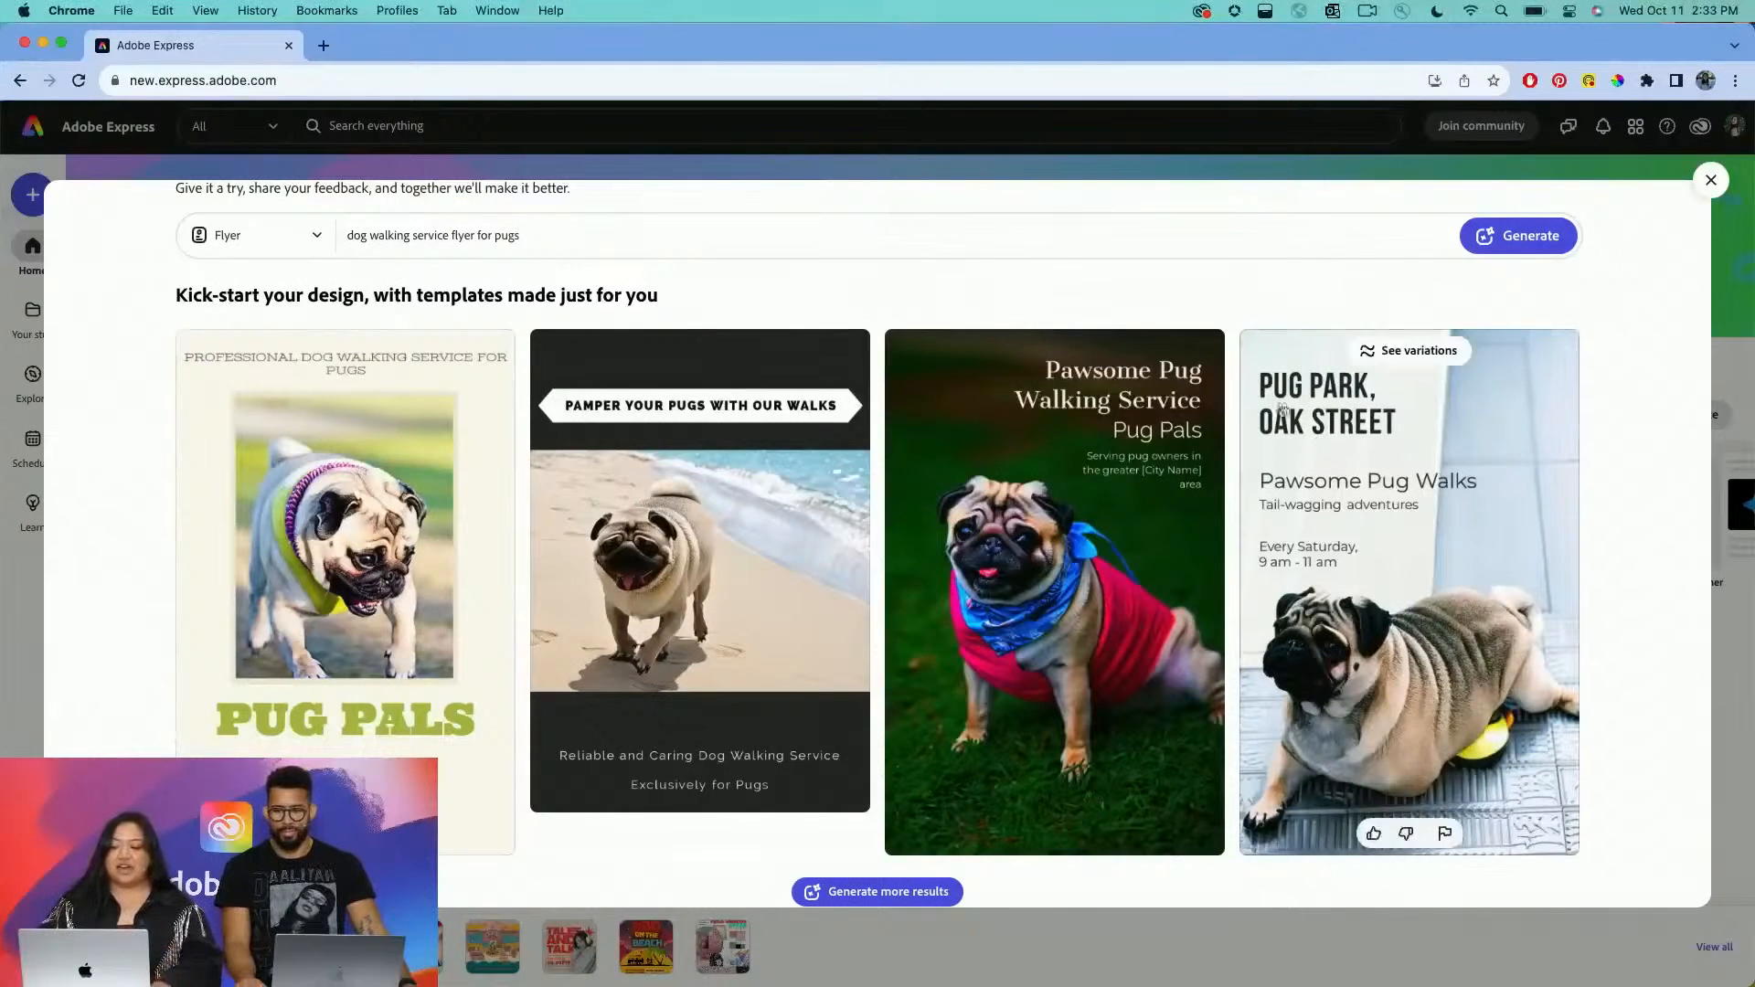
left_click(1071, 548)
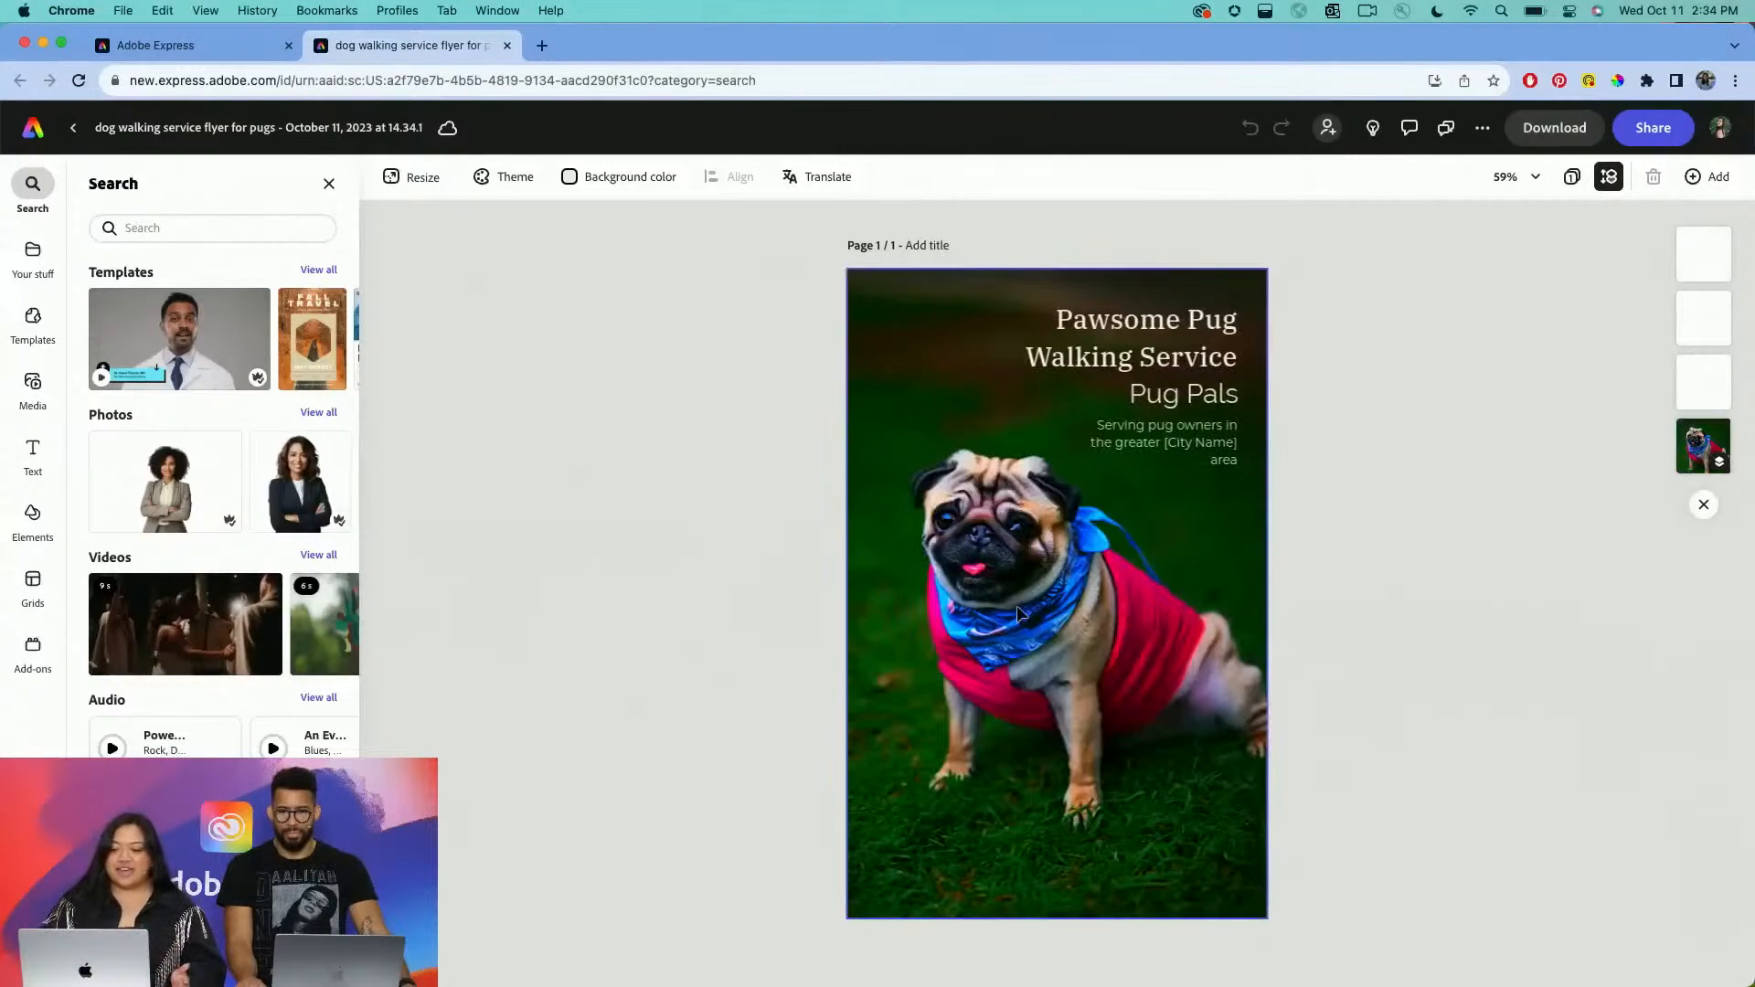
View the Text to image prompt and style options behind the flyer's pug photo.
left_click(1021, 613)
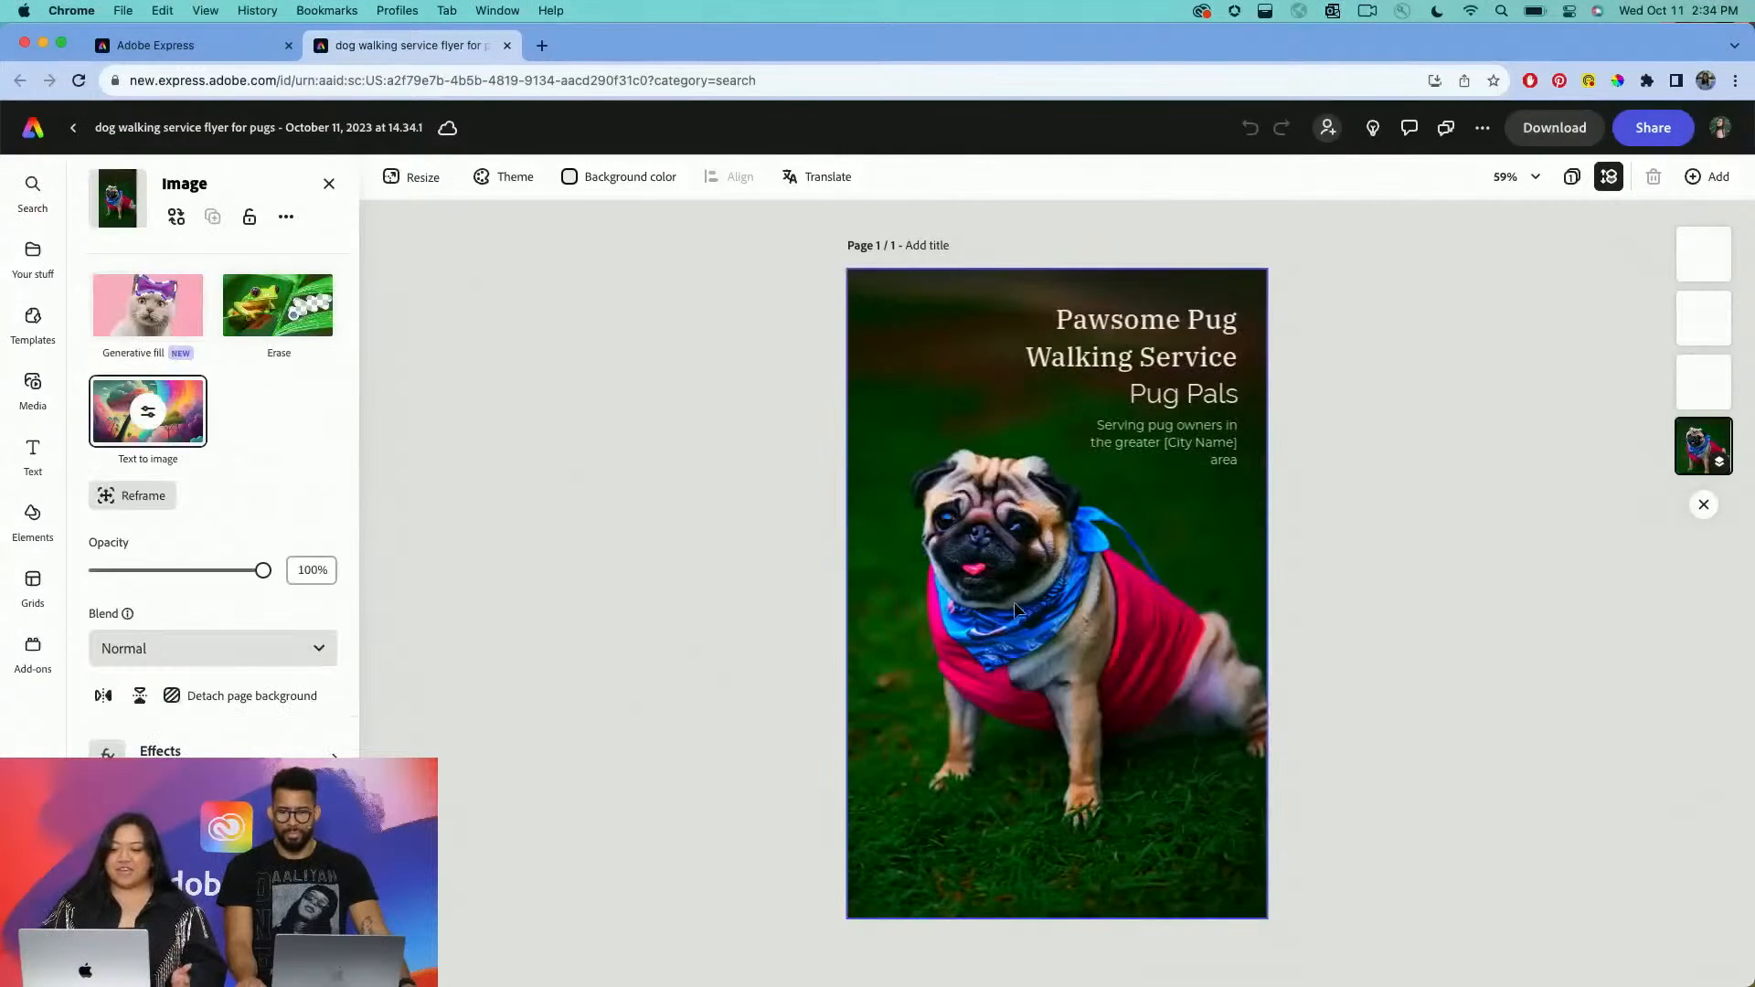
left_click(185, 416)
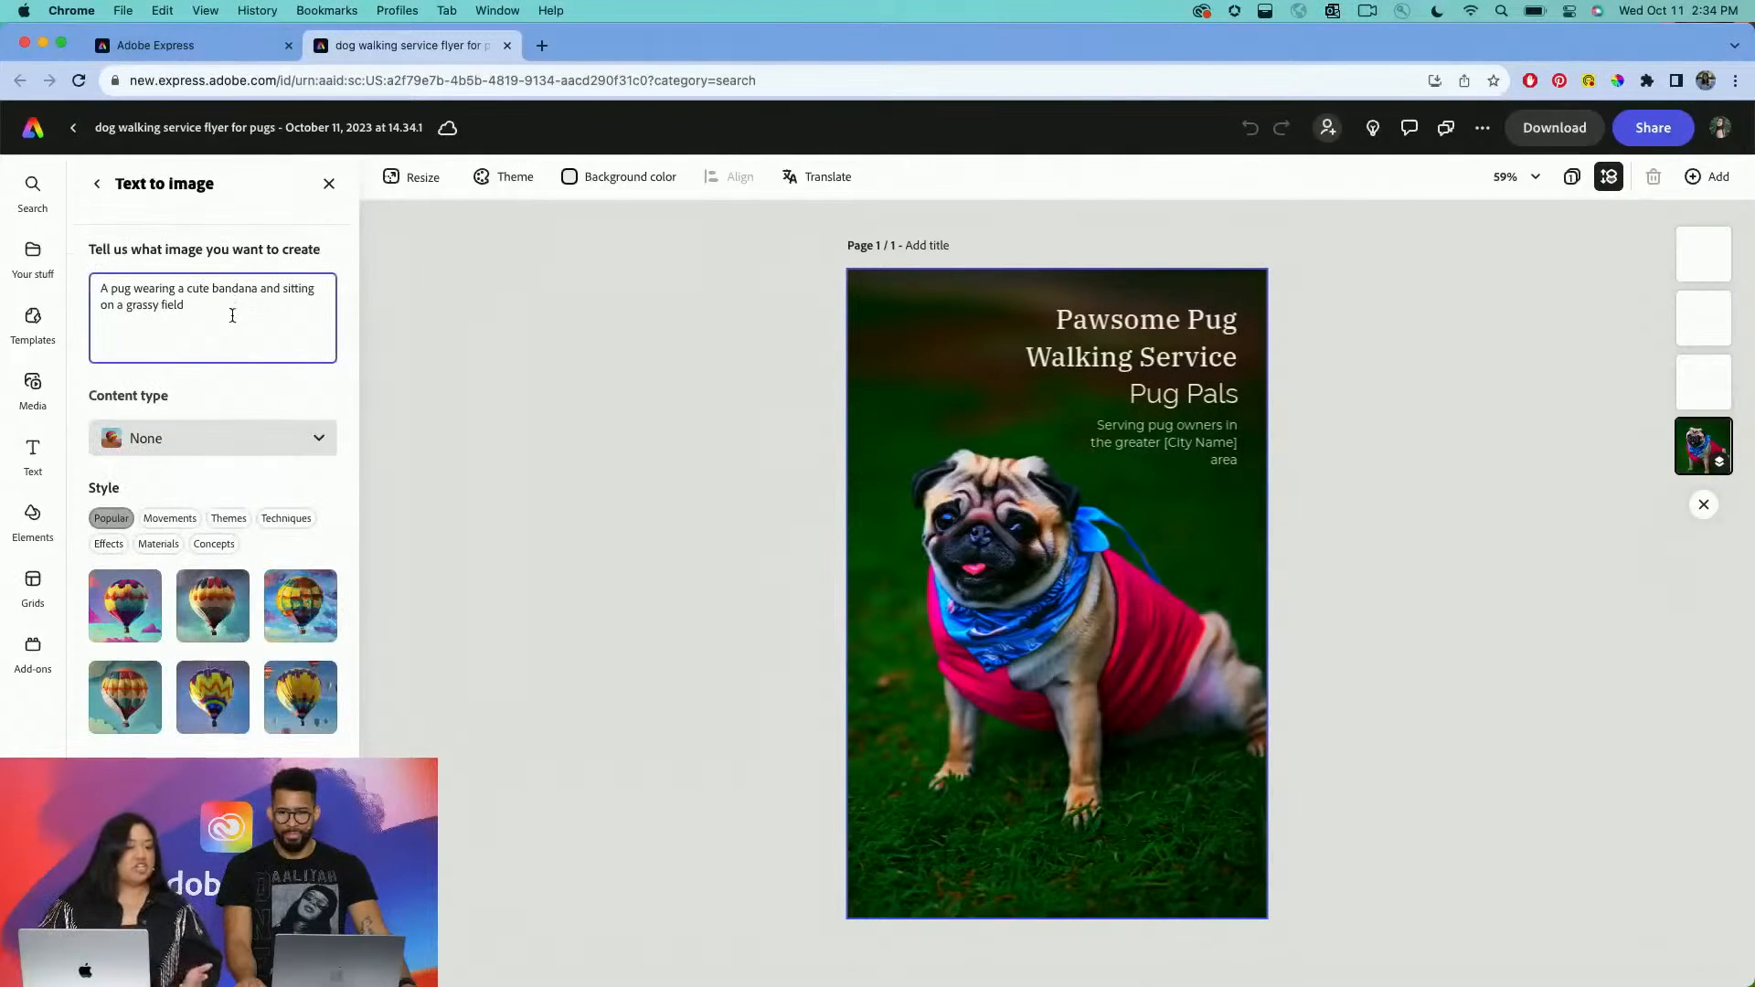
left_click(560, 414)
Shrink the "Pawsome Pug Walking Service" heading to size 50, apply the recommended Kari Display Pro font, and widen its box to fit two lines.
left_click(1166, 322)
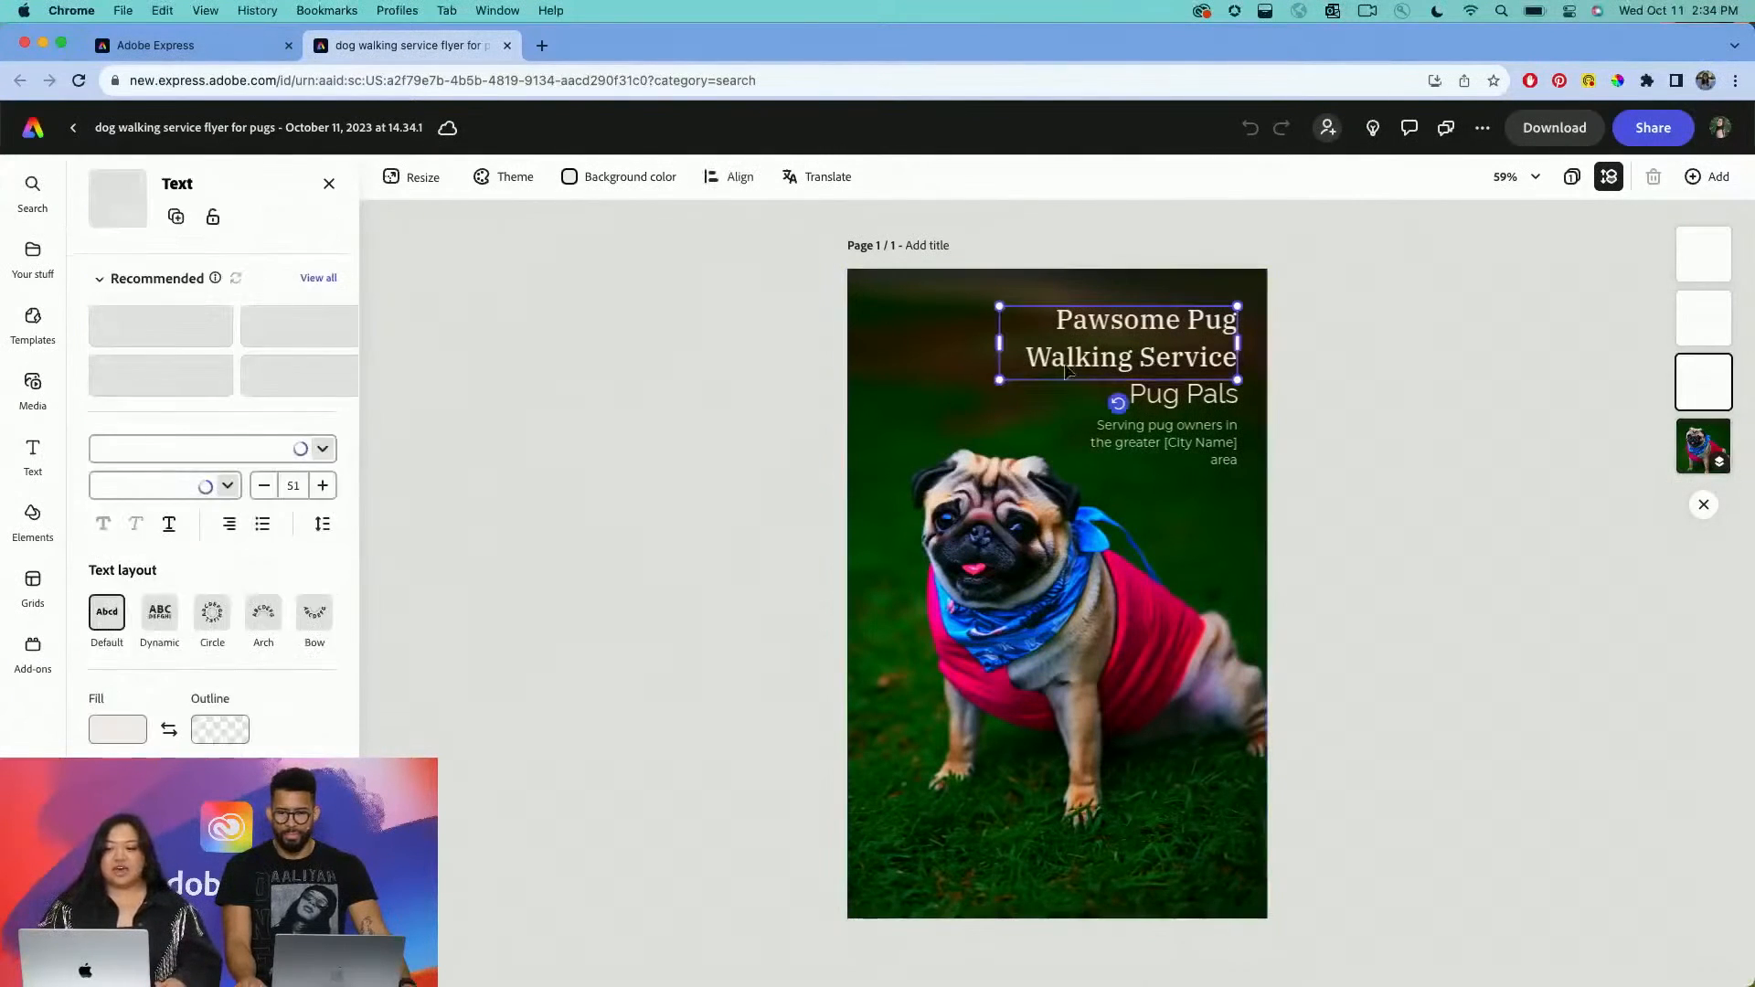
mouse_move(999, 381)
left_mouse_down()
mouse_move(908, 442)
mouse_move(988, 380)
mouse_move(924, 407)
mouse_move(940, 392)
mouse_move(1002, 375)
left_mouse_up()
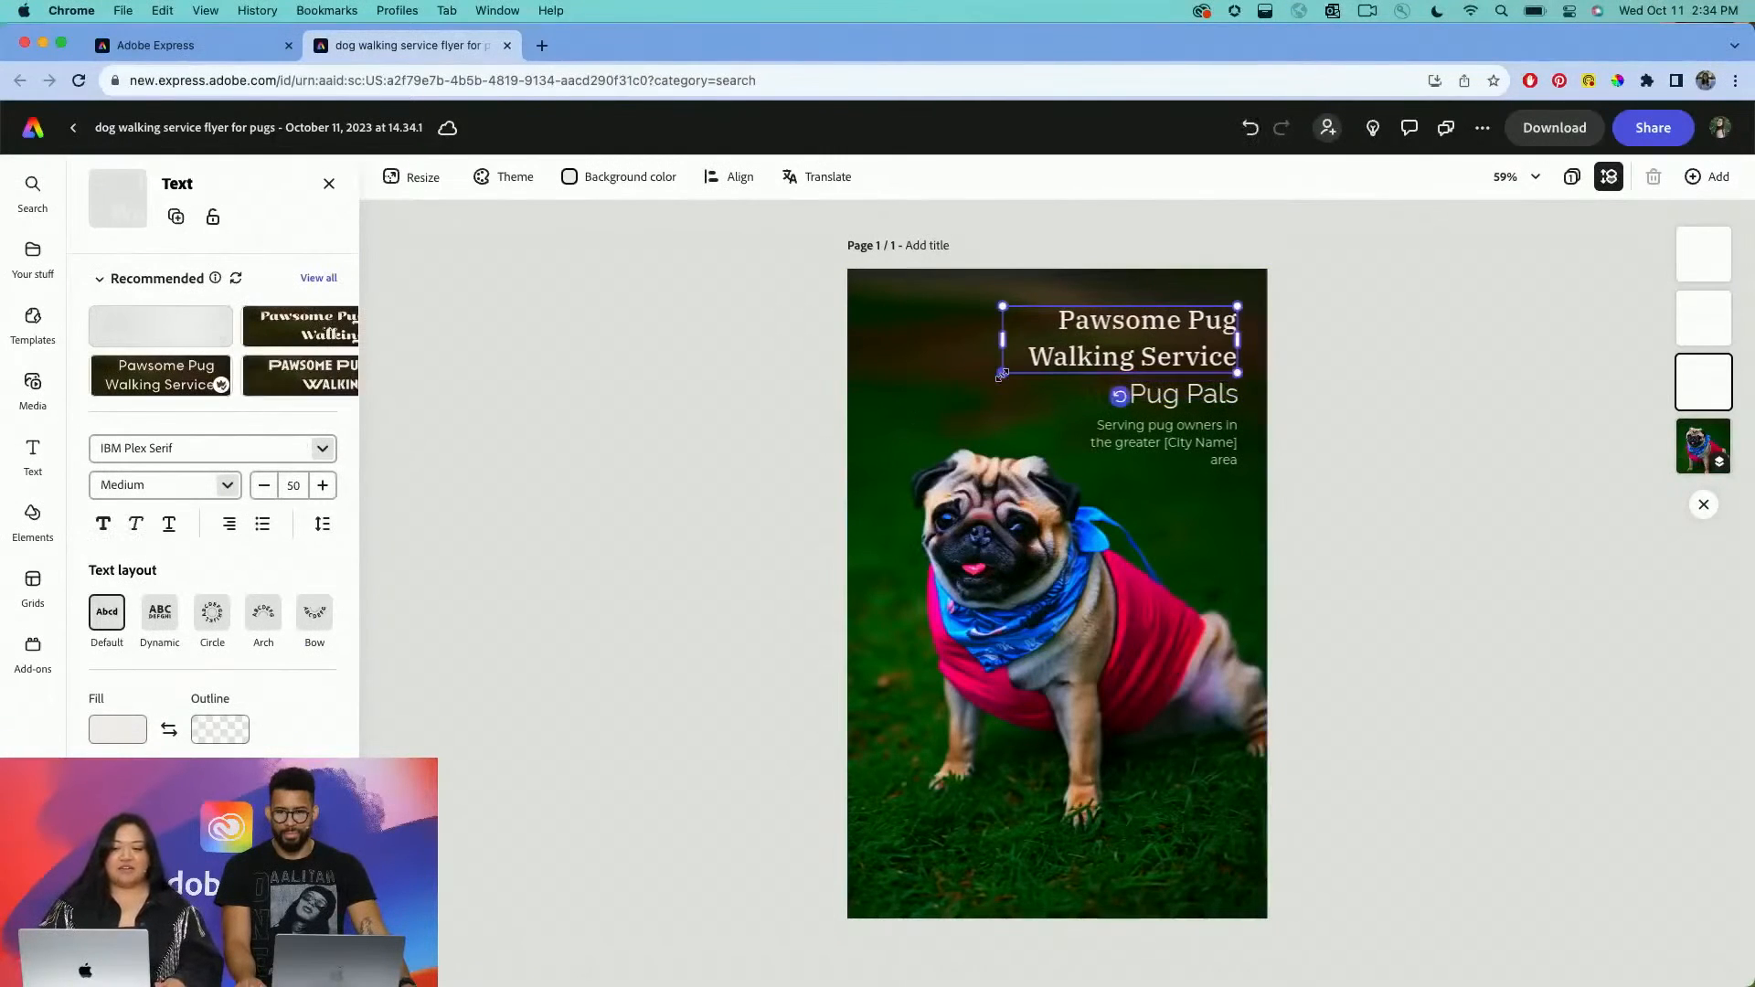
left_click(312, 340)
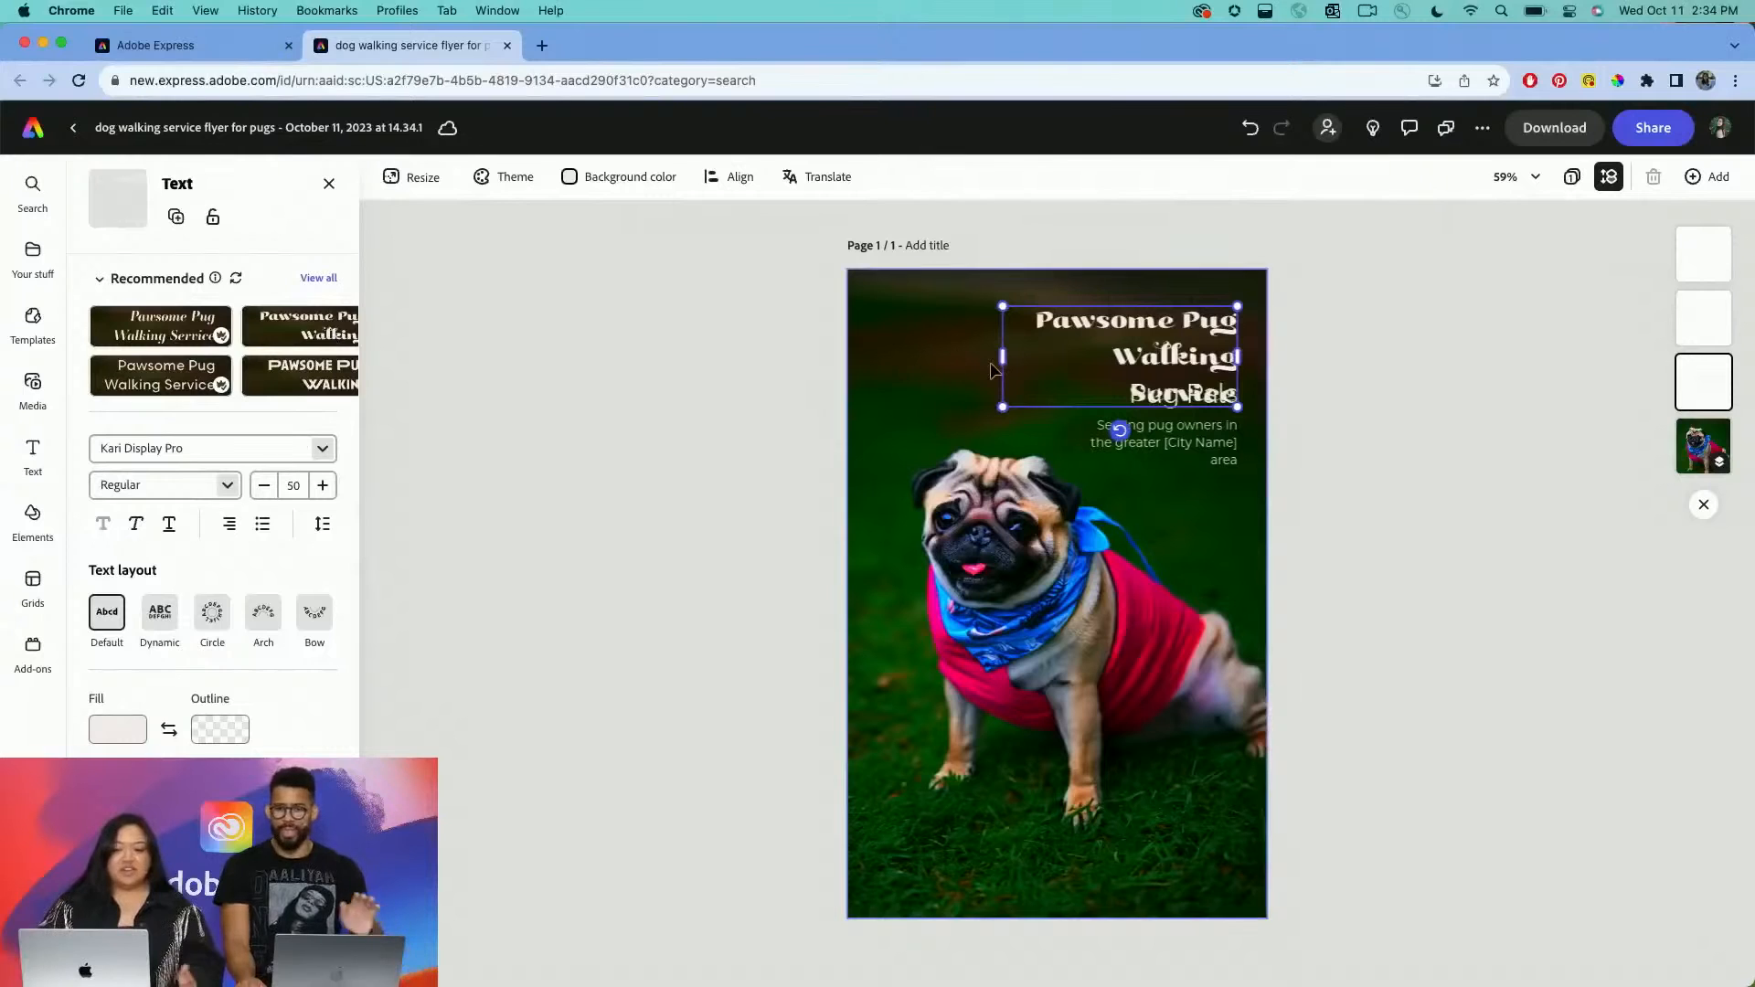
left_click_drag(1002, 357, 921, 350)
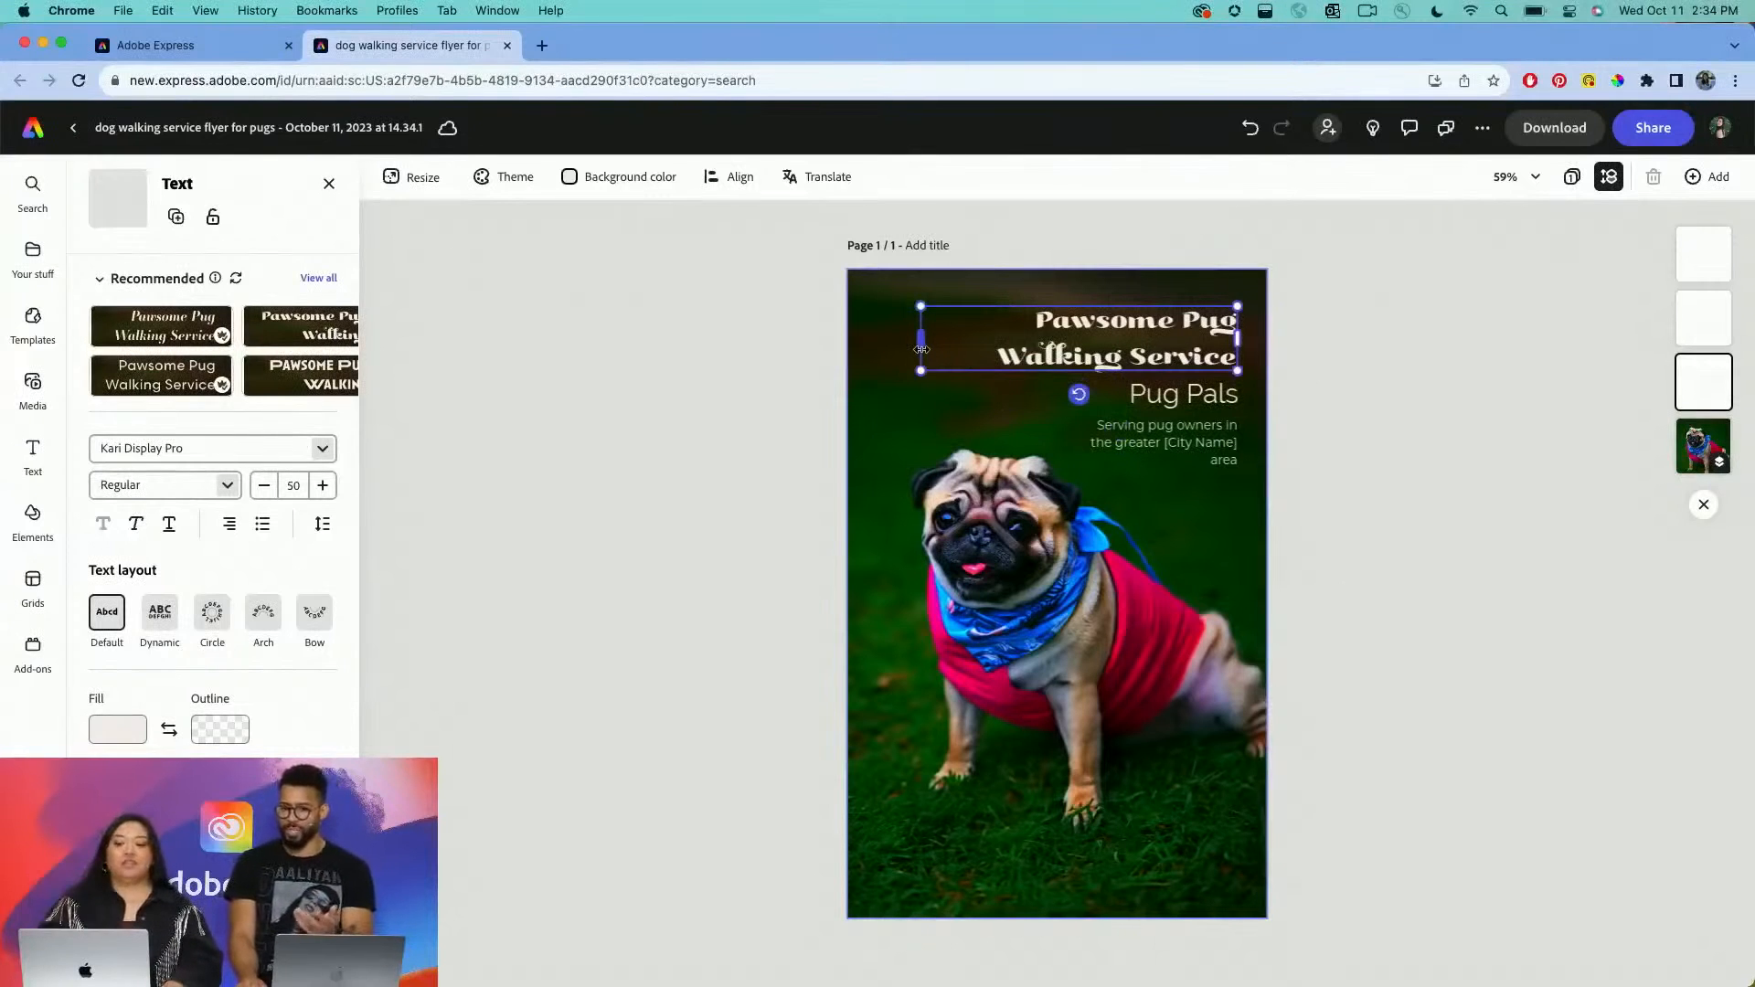
Reopen the pug background's Text to image settings to review its generation prompt.
left_click(1170, 645)
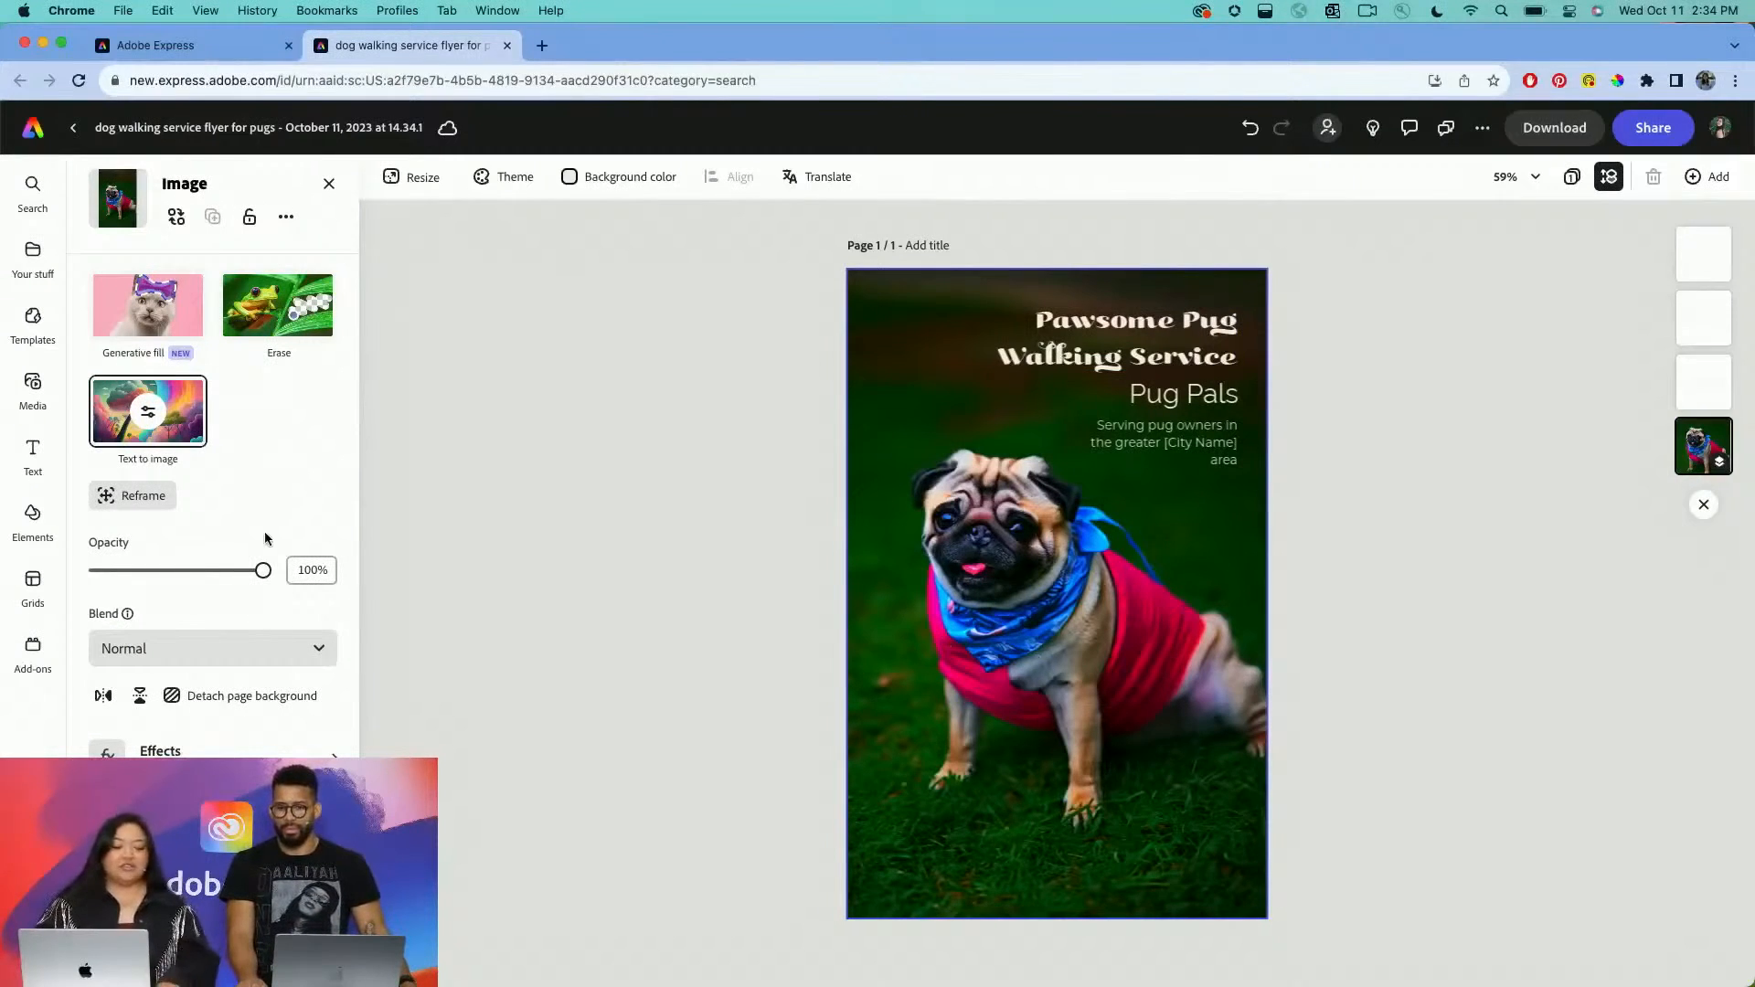
left_click(167, 439)
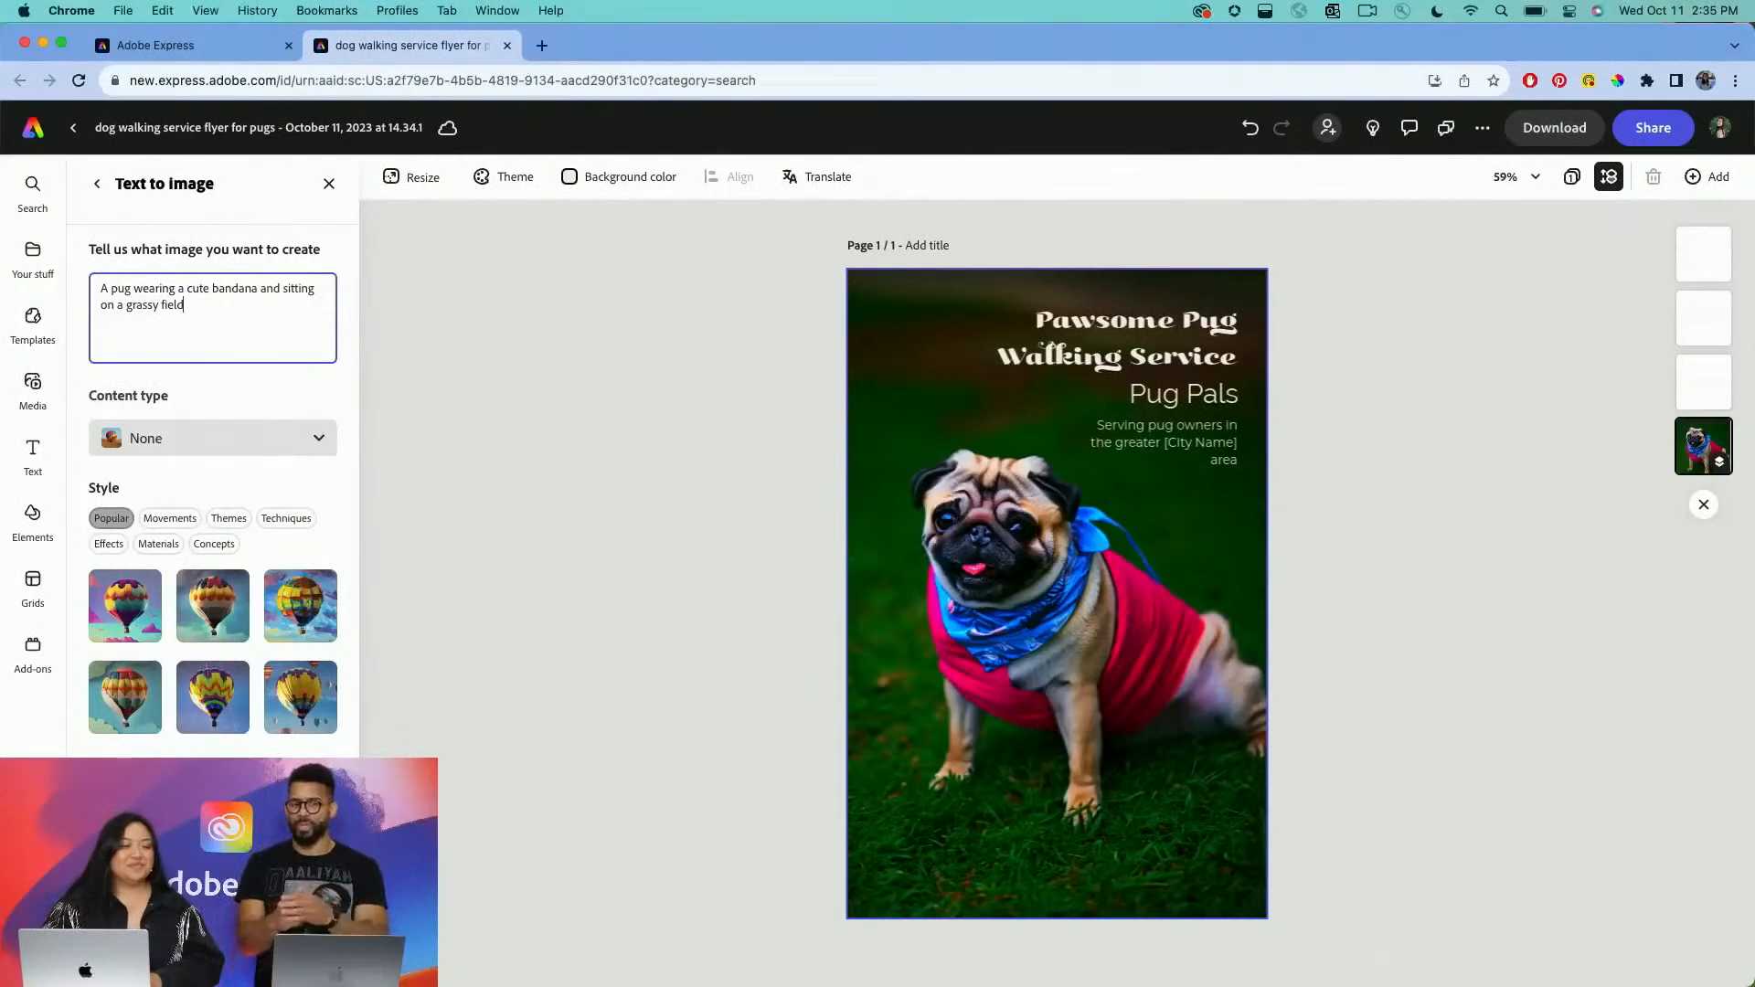
left_click(553, 600)
Return to Text to template, choose Instagram square post as the template type, and generate new results from the same pug prompt.
left_click(135, 57)
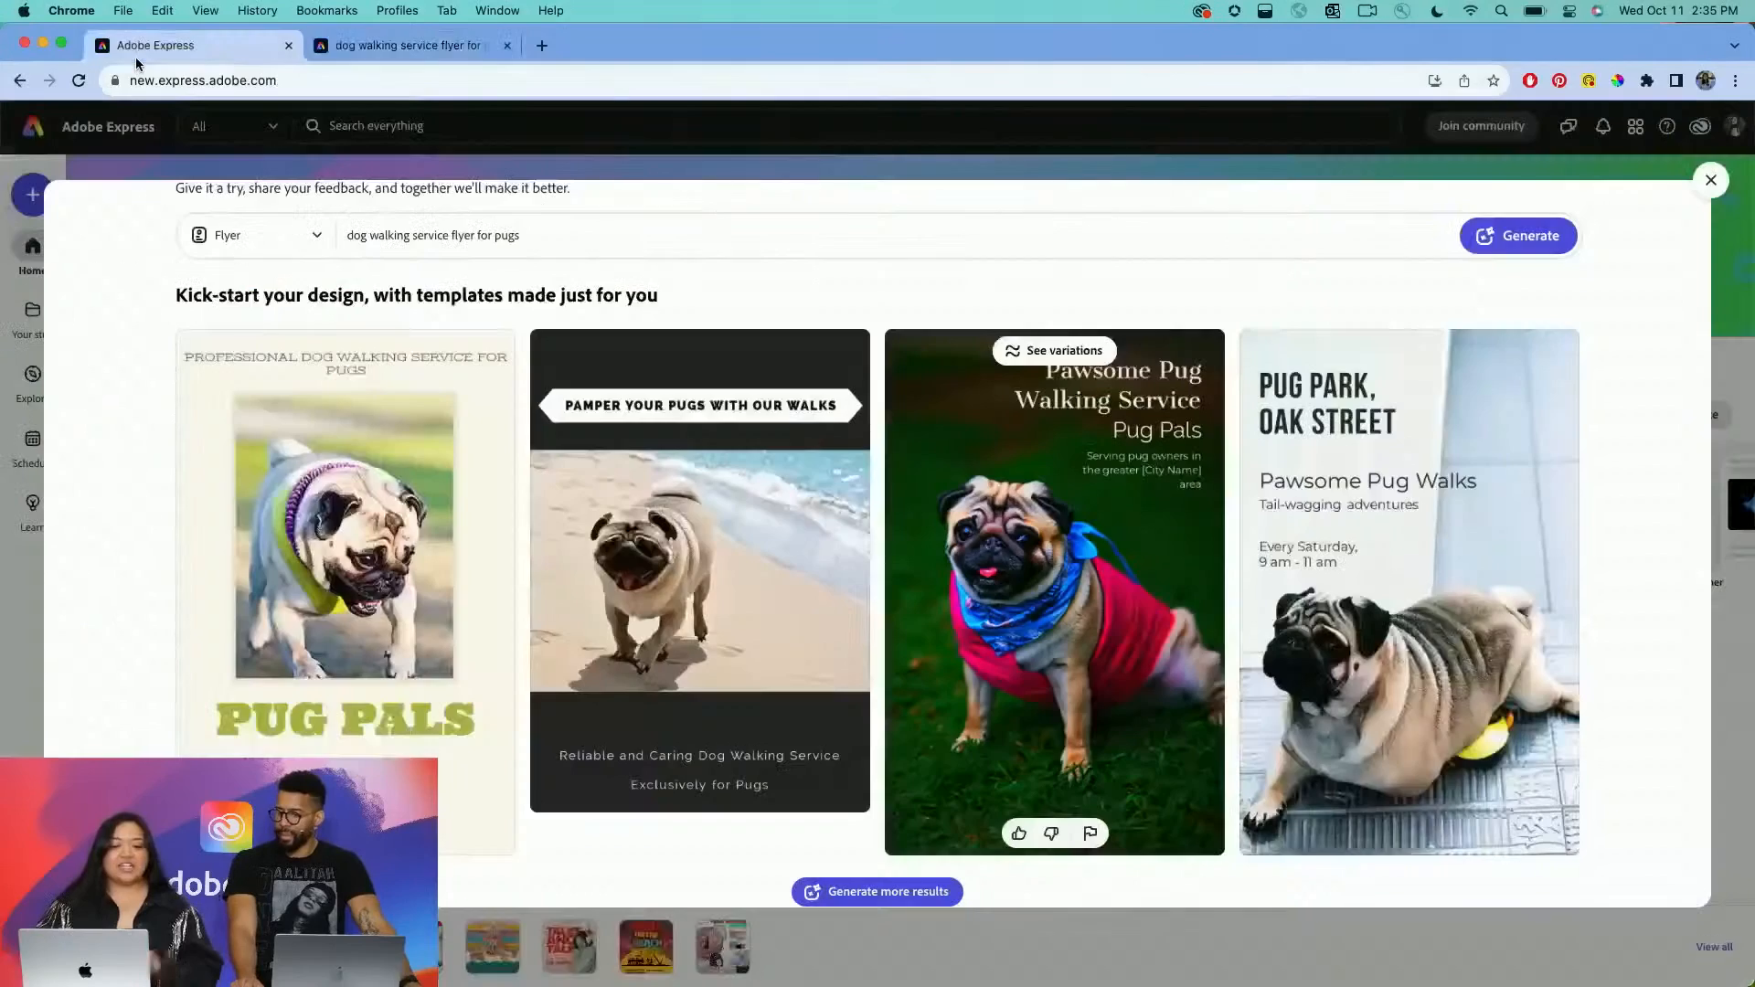
scroll(135, 384, "up", 2)
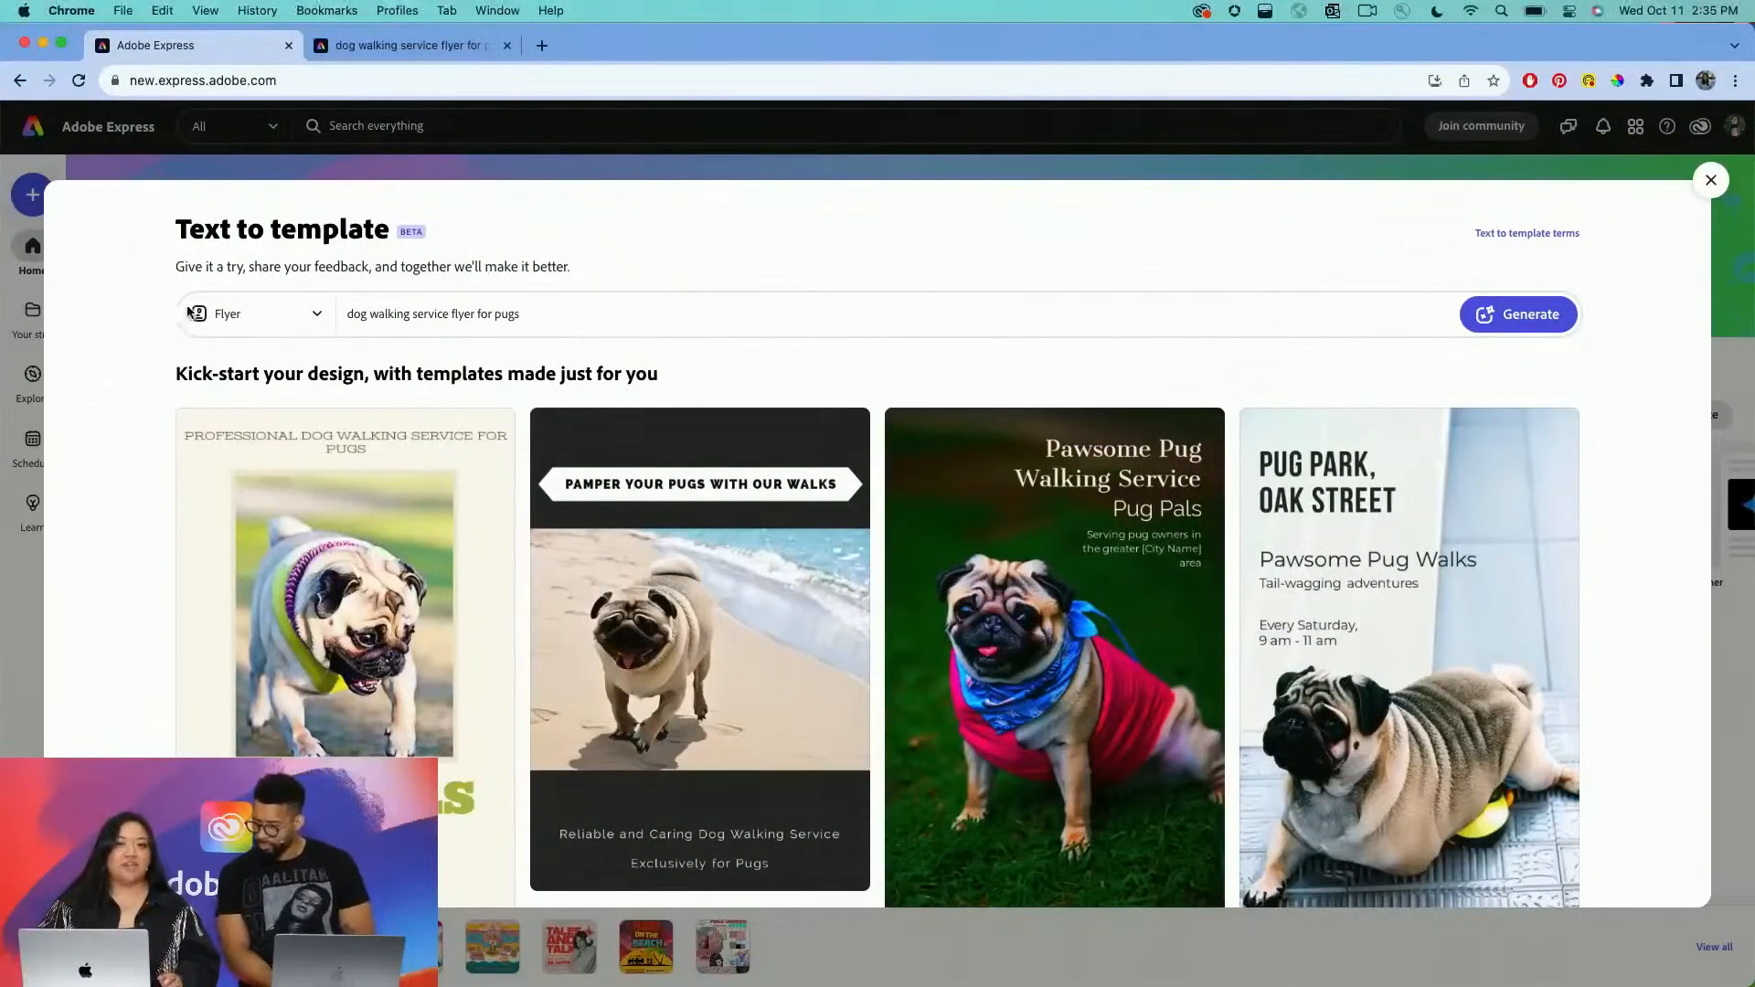
left_click(273, 326)
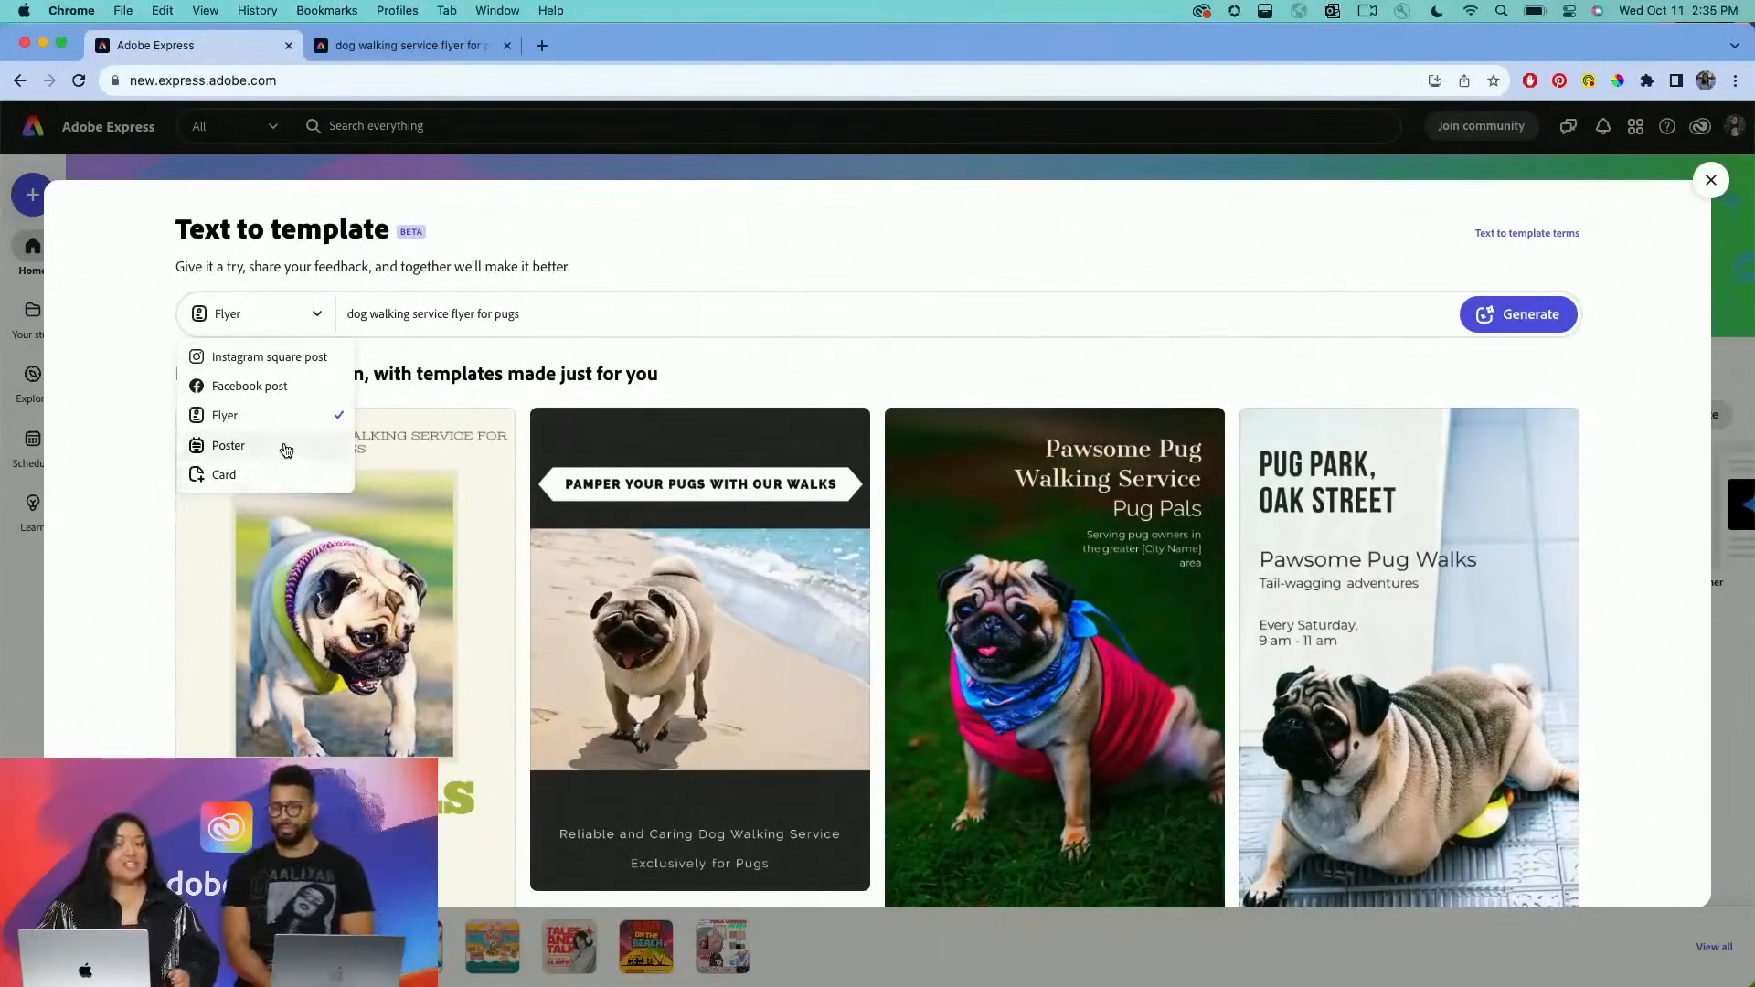
left_click(281, 359)
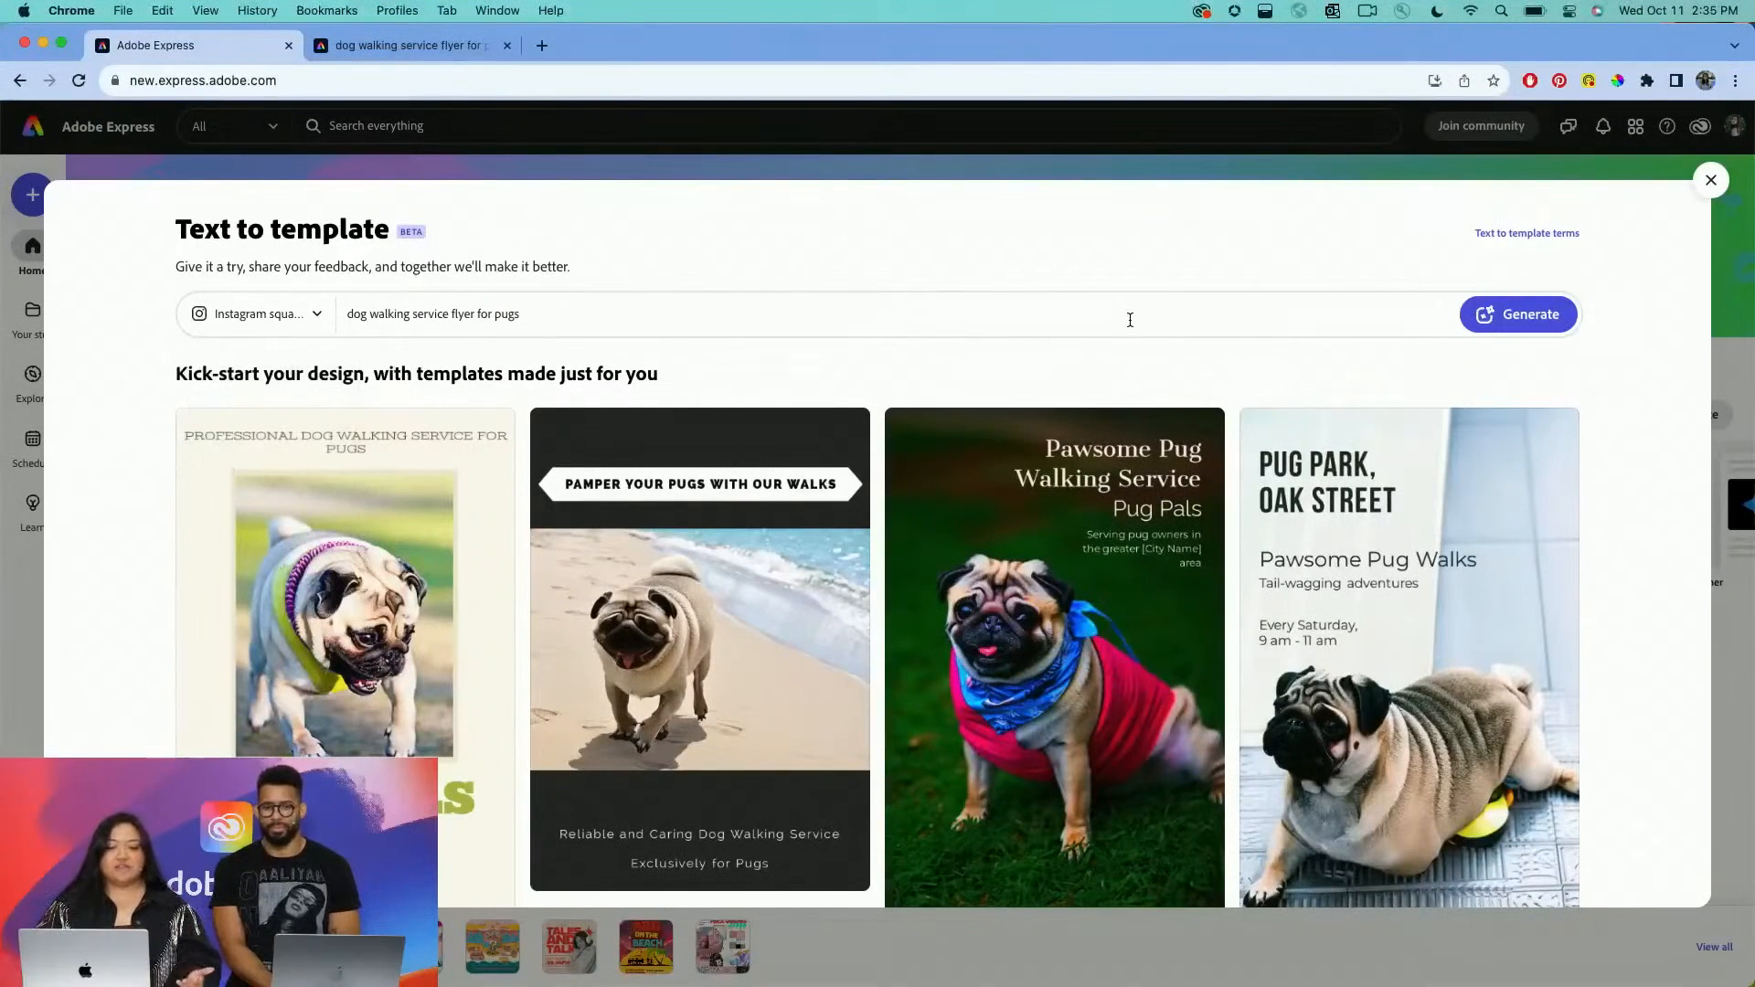
left_click(1538, 316)
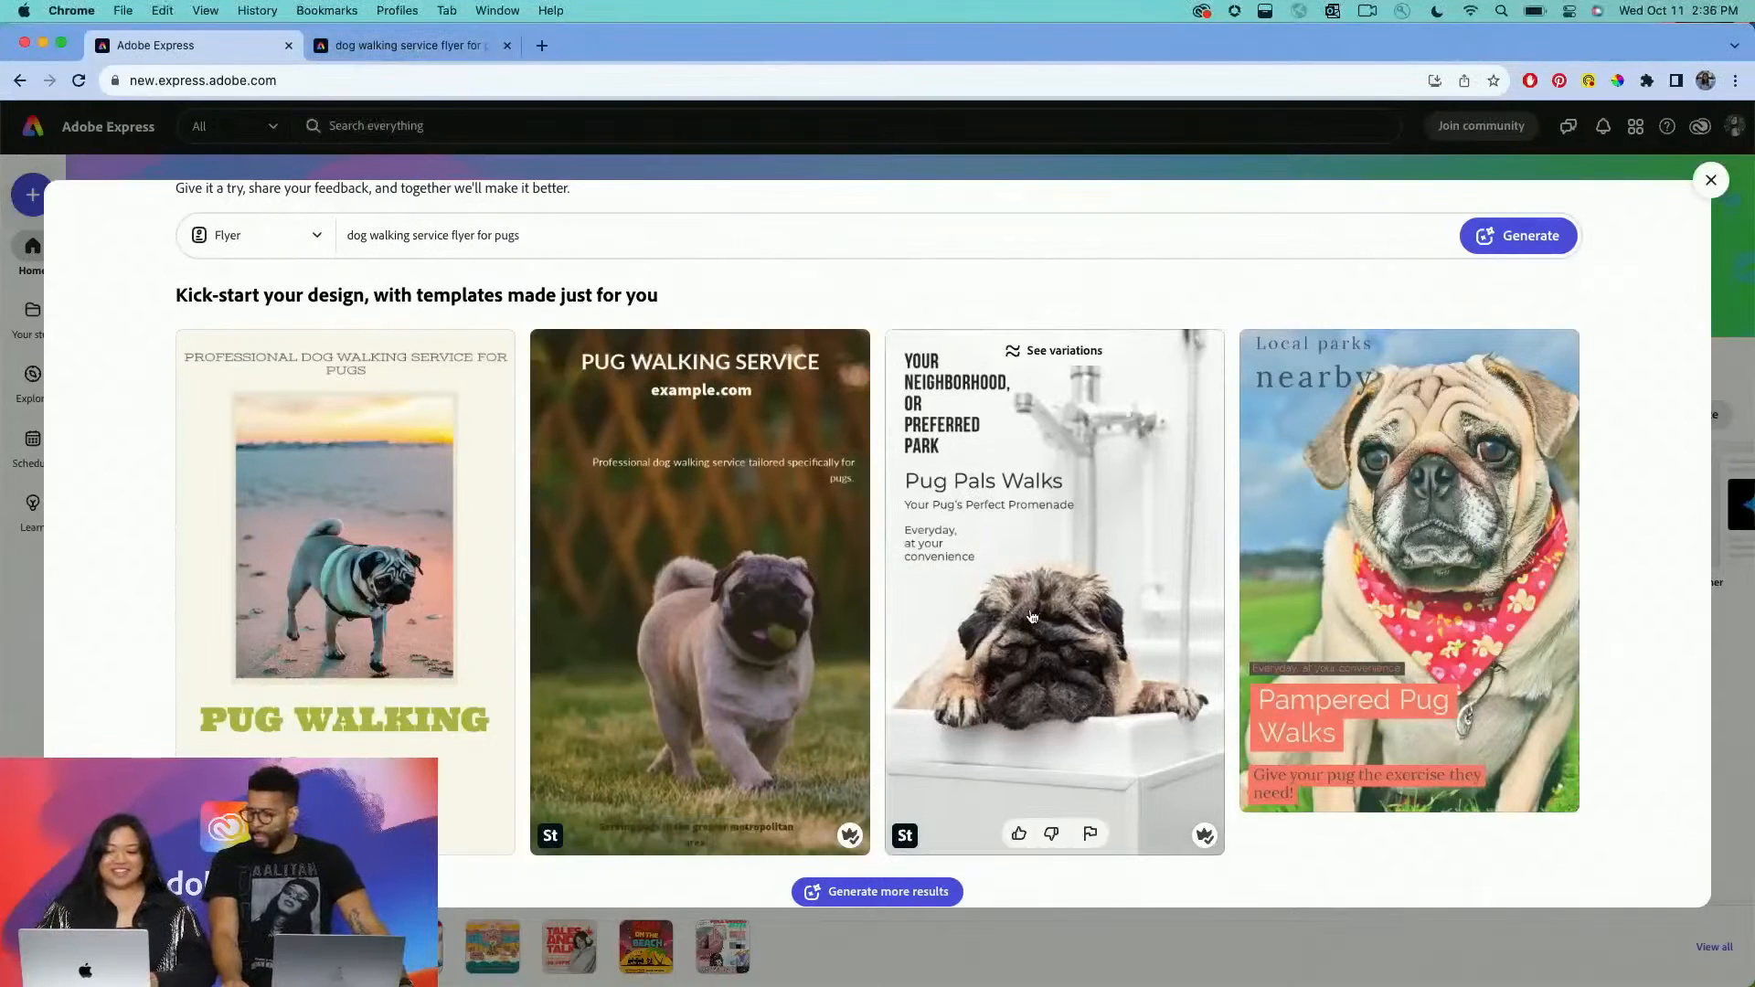
mouse_move(1385, 566)
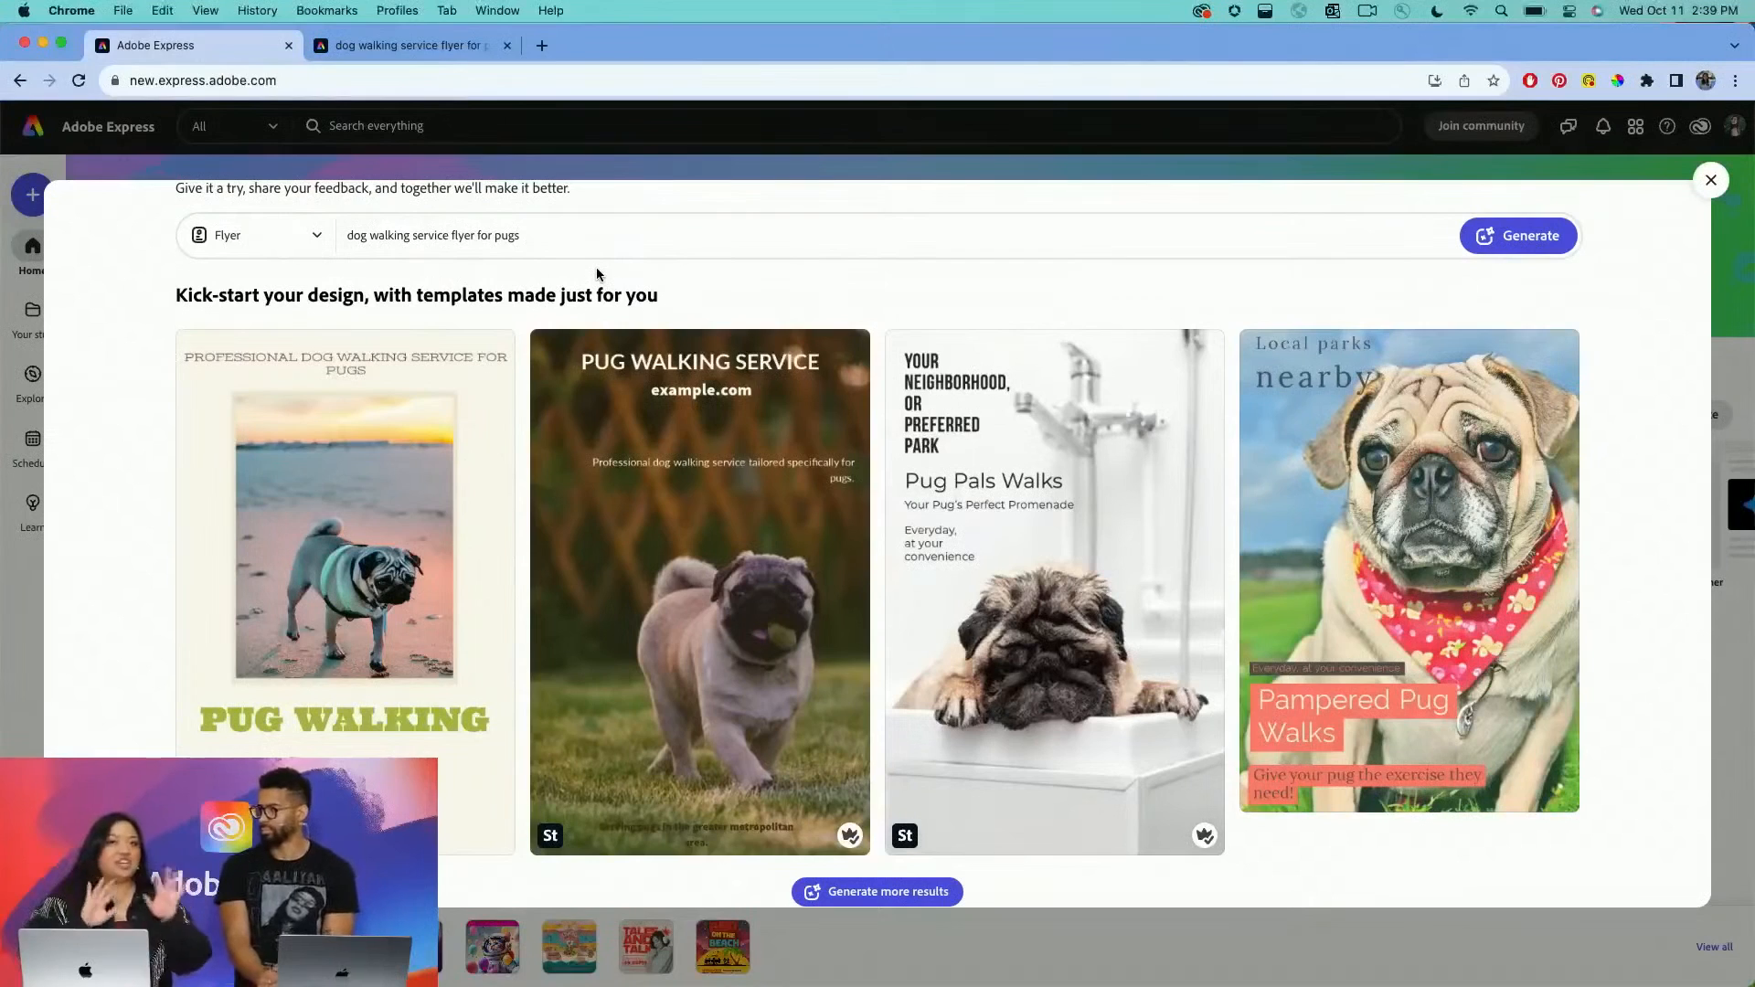
Leave Text to template and open the Boba Fest brand in Your stuff to browse its logos, colors, fonts, graphics and templates.
left_click(788, 962)
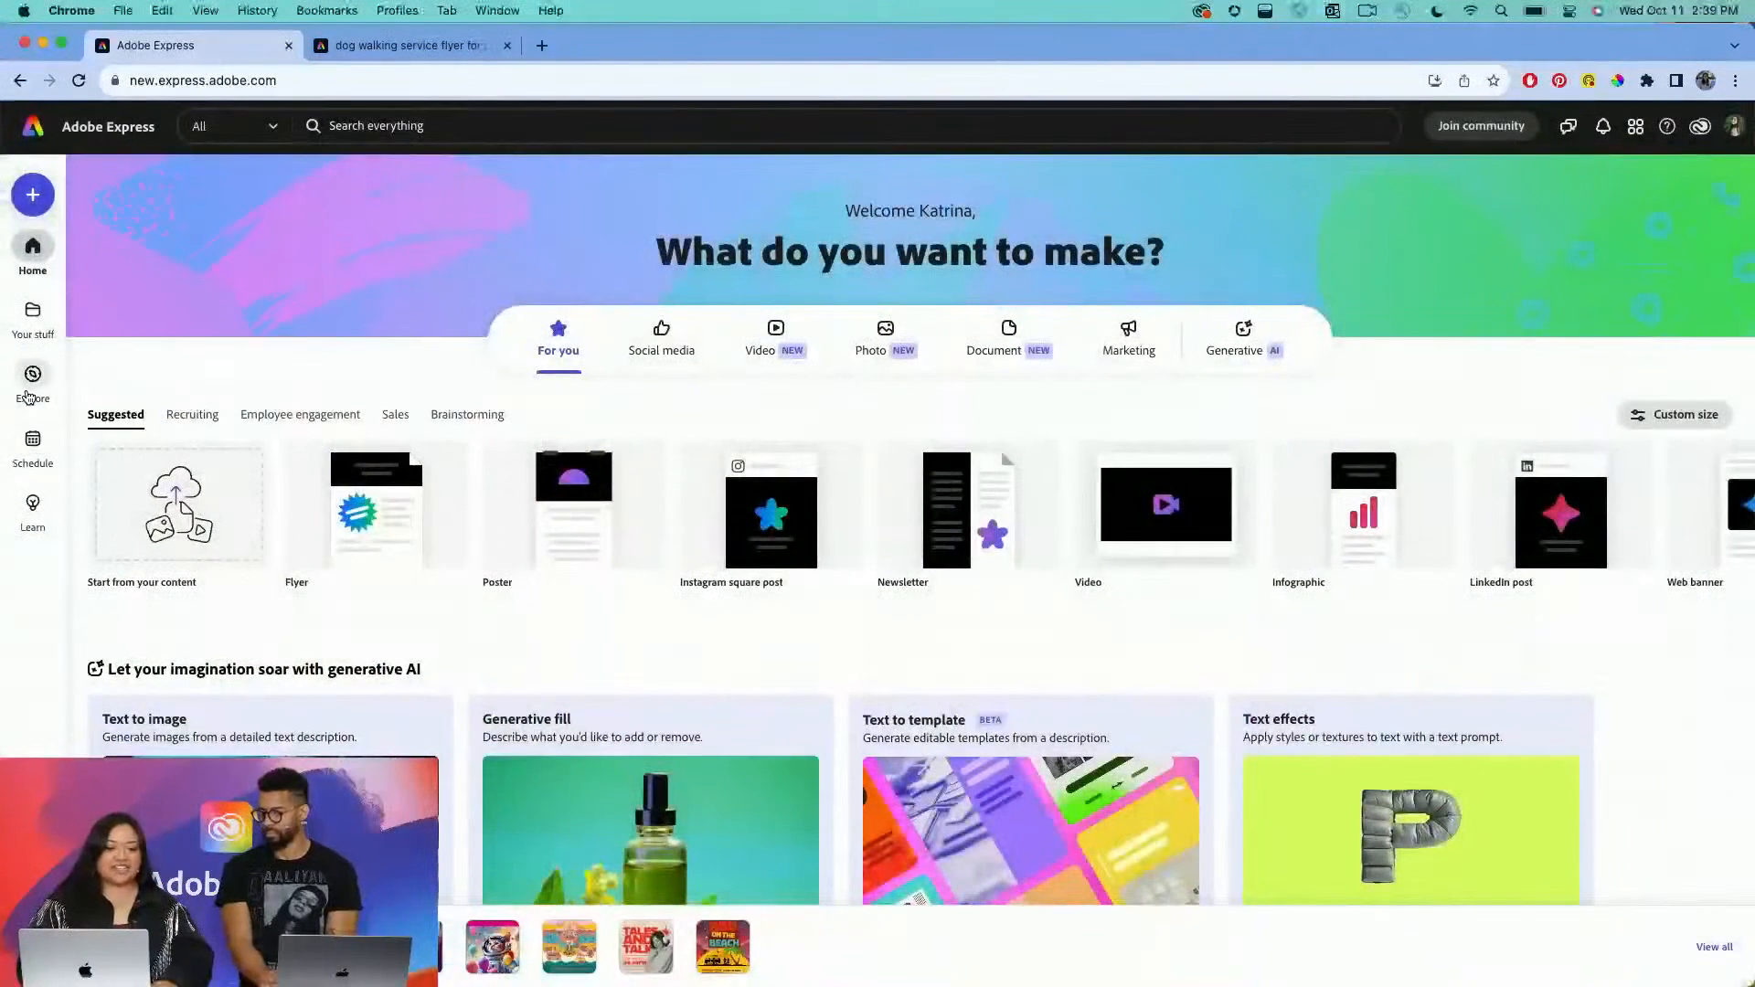
left_click(29, 320)
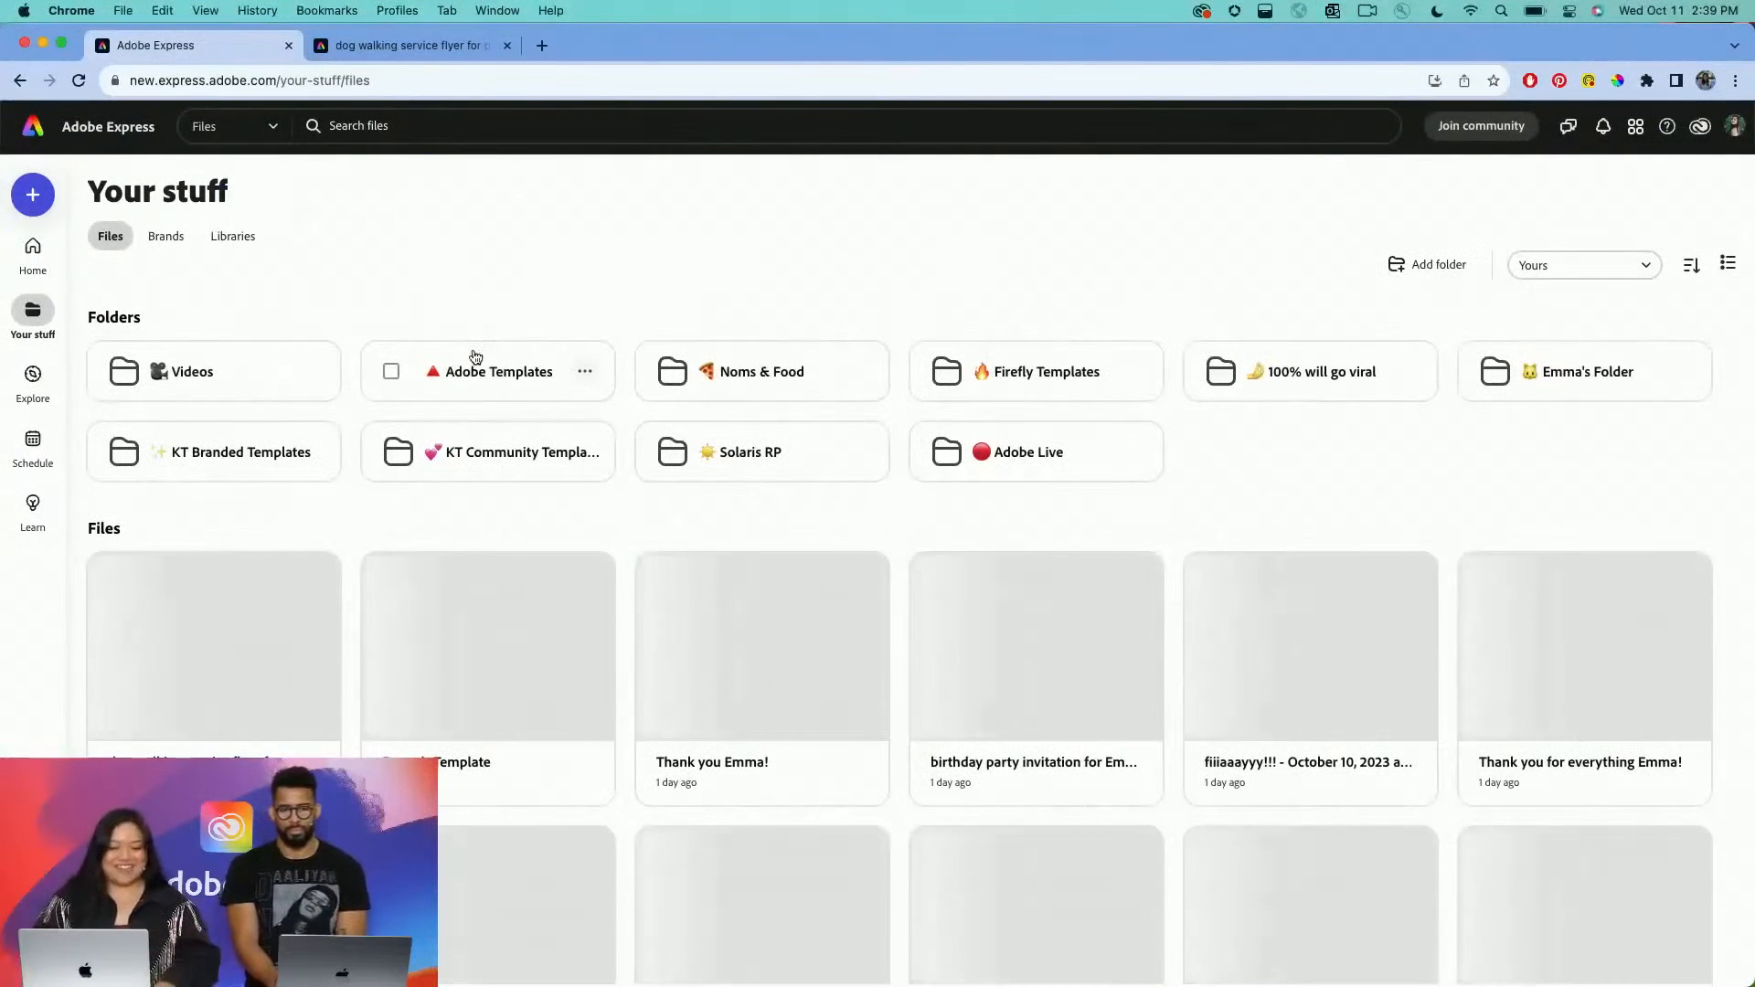
left_click(165, 245)
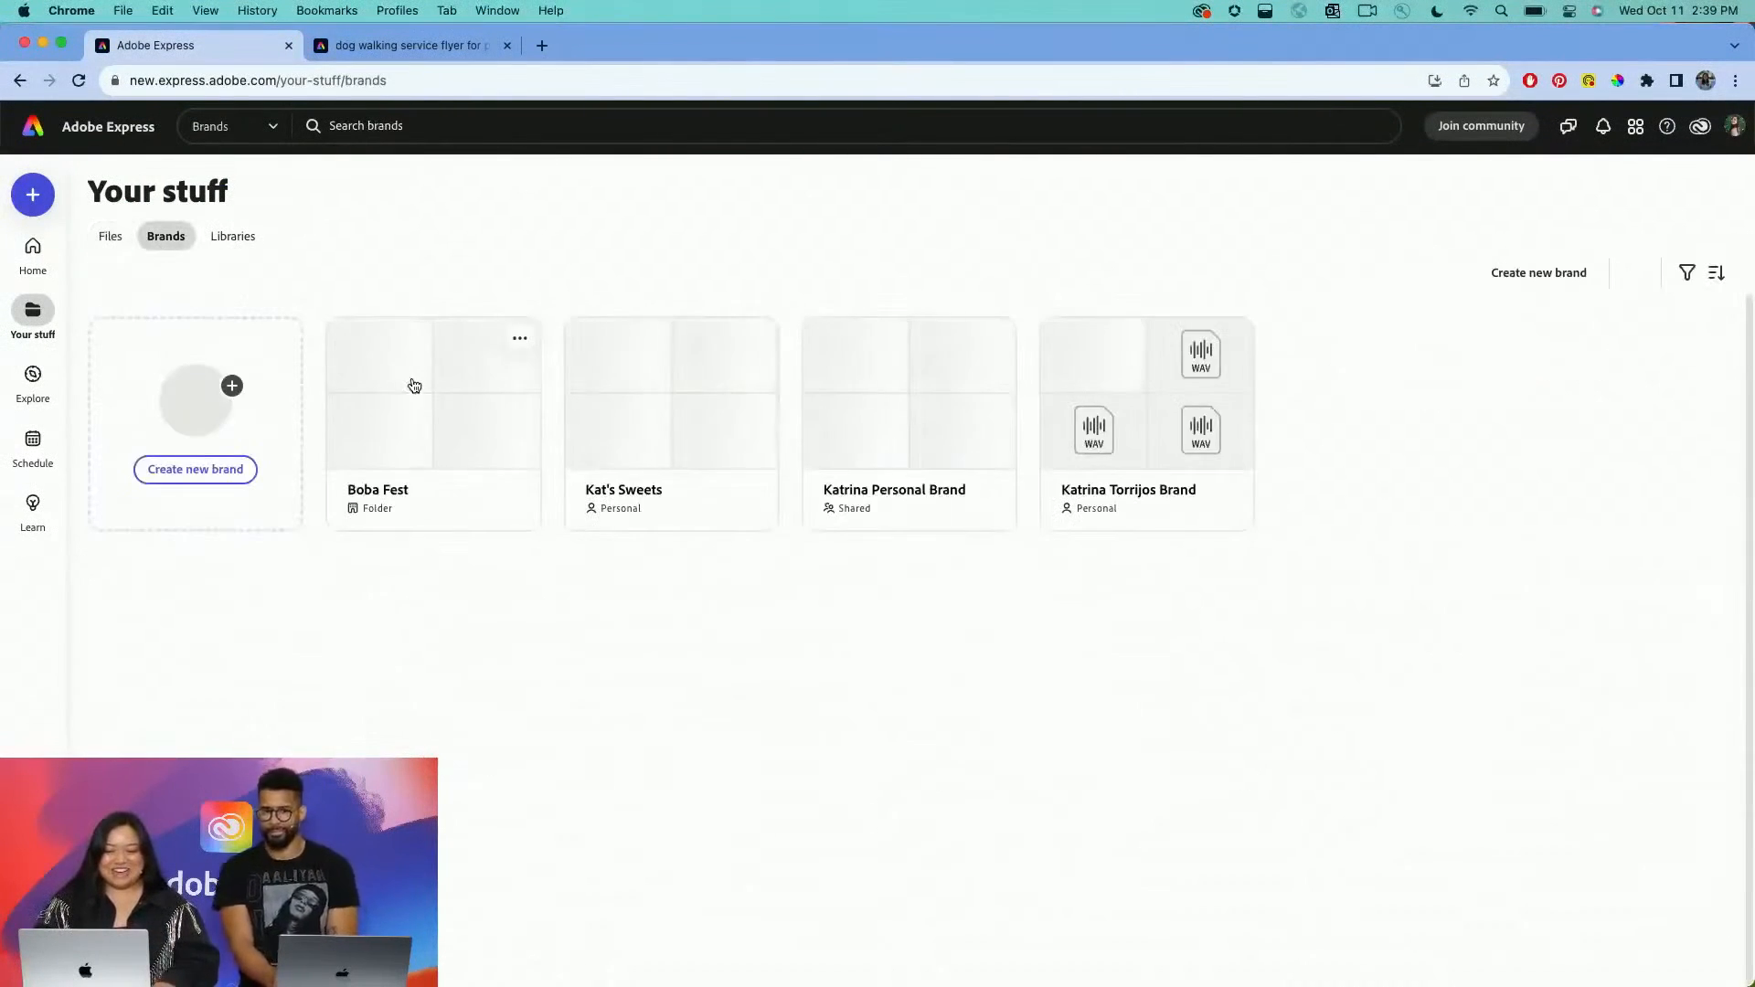
left_click(447, 392)
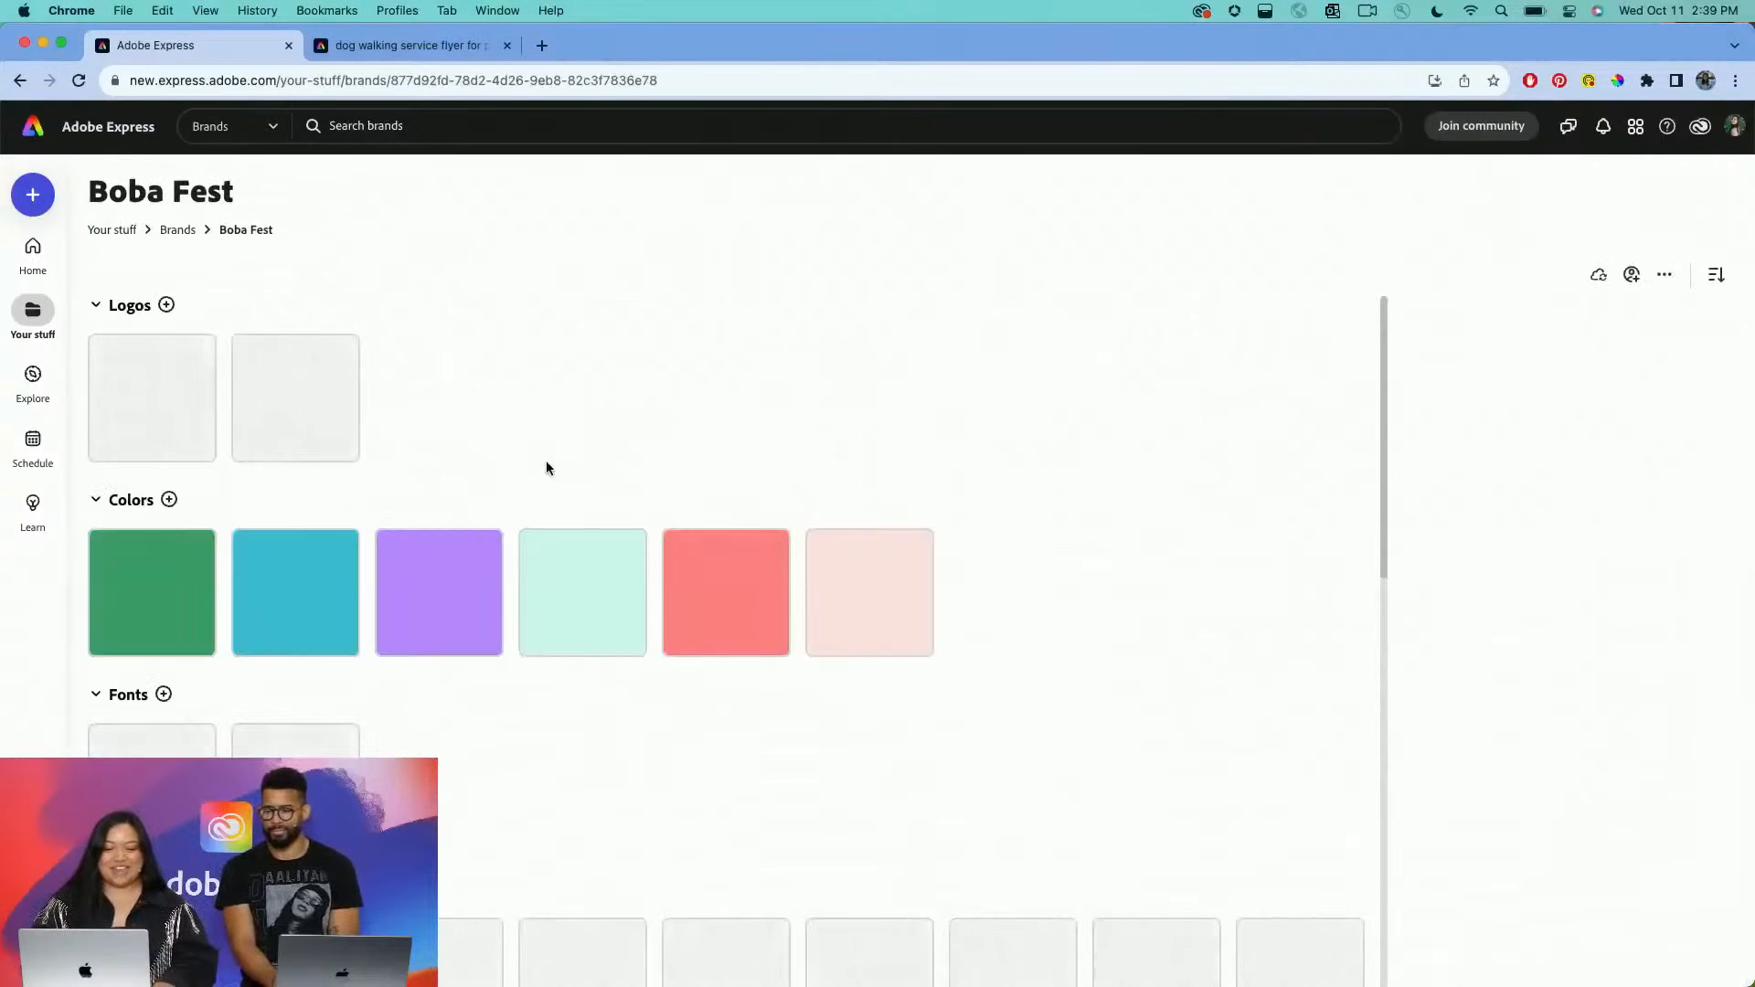
scroll(545, 461, "down", 10)
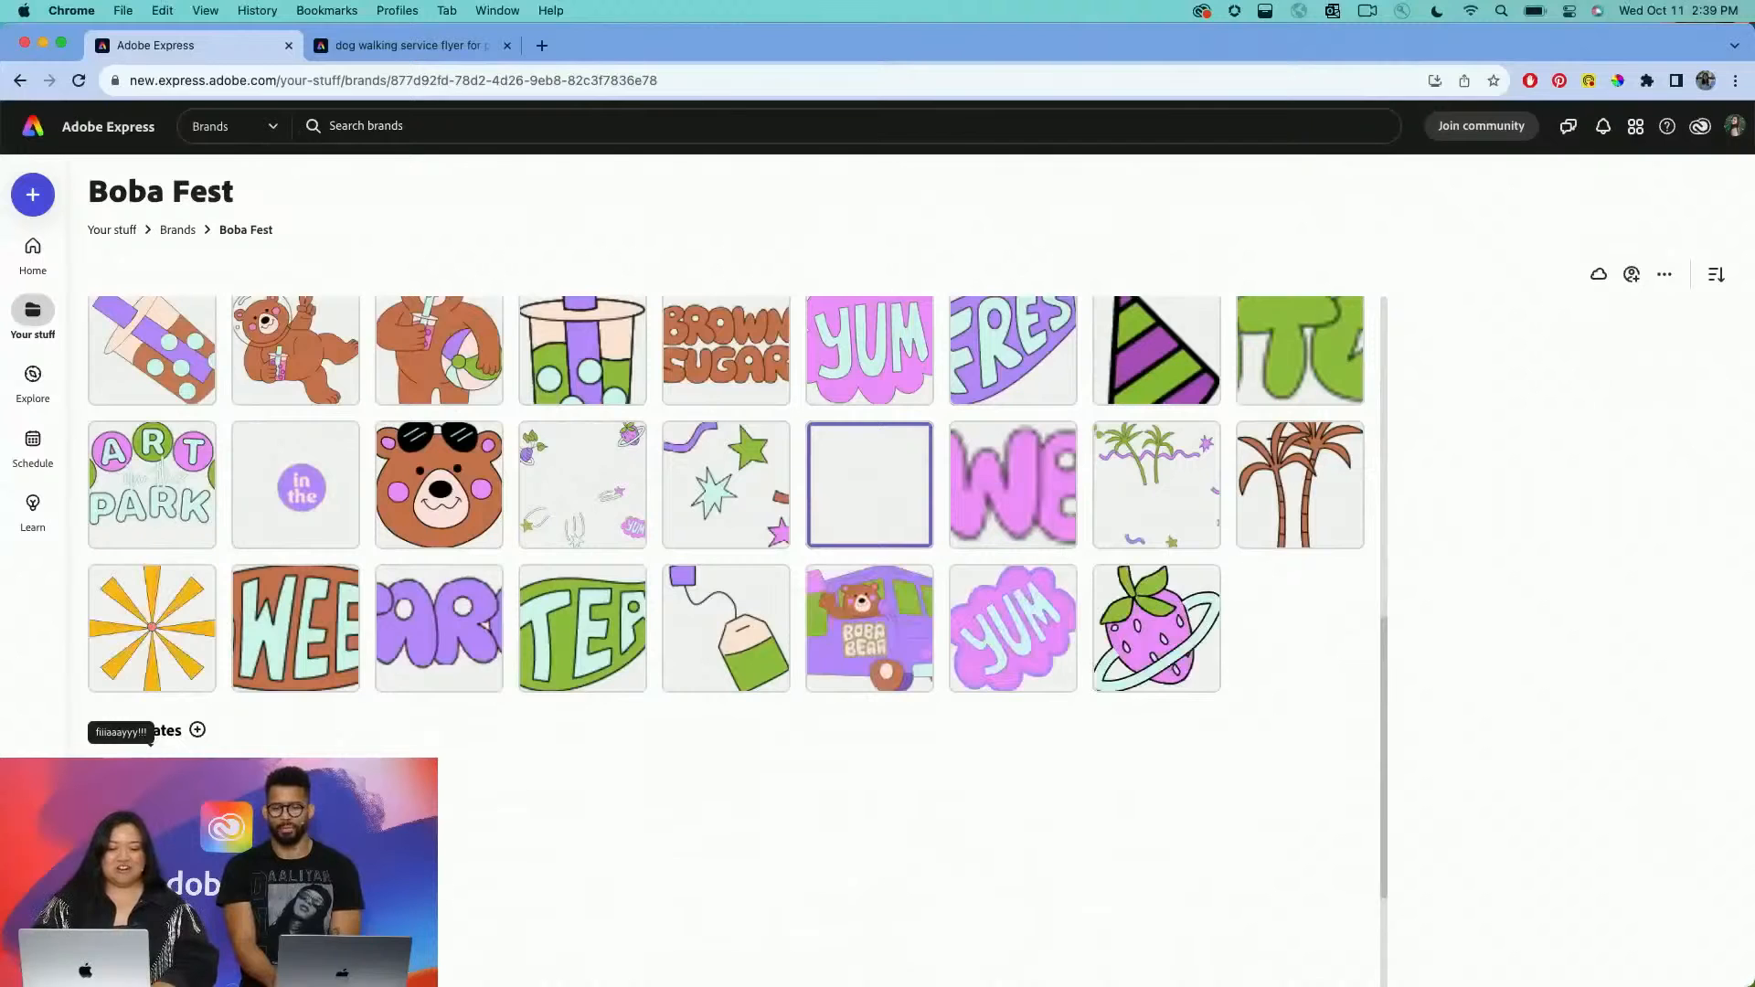
Start a new file from the Boba Fest brand template "fiiiaaayyy!!!" and play its animation.
left_click(149, 742)
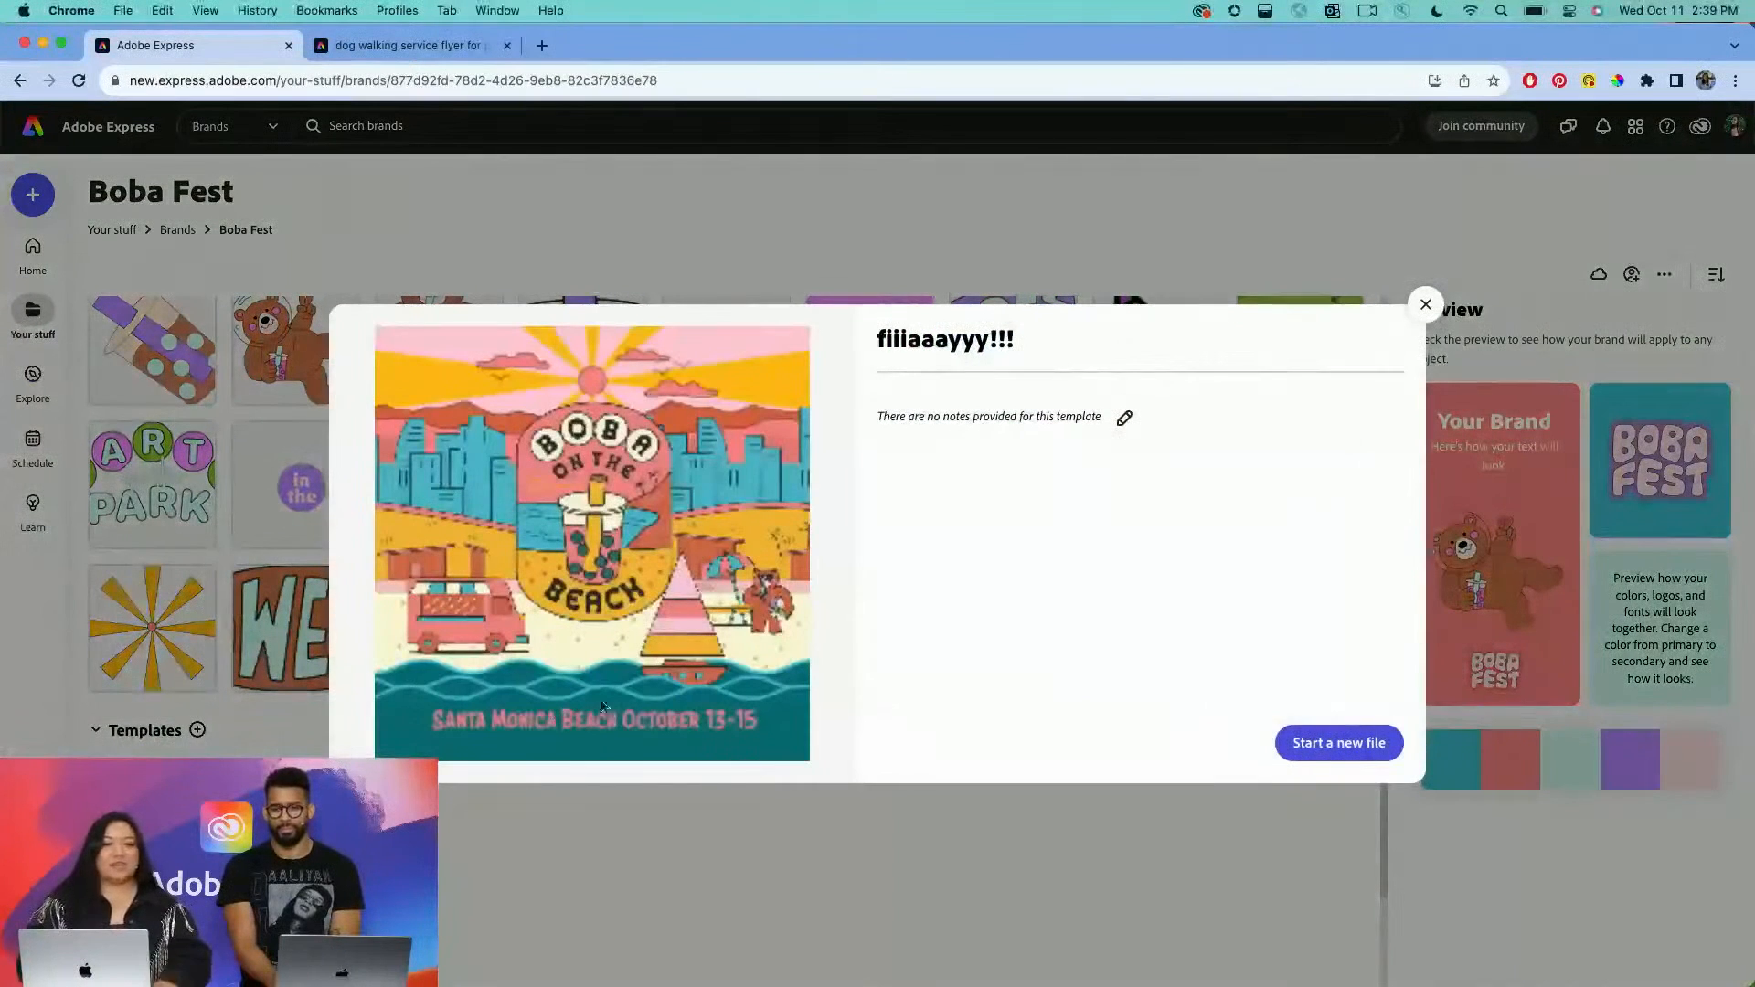
left_click(1338, 744)
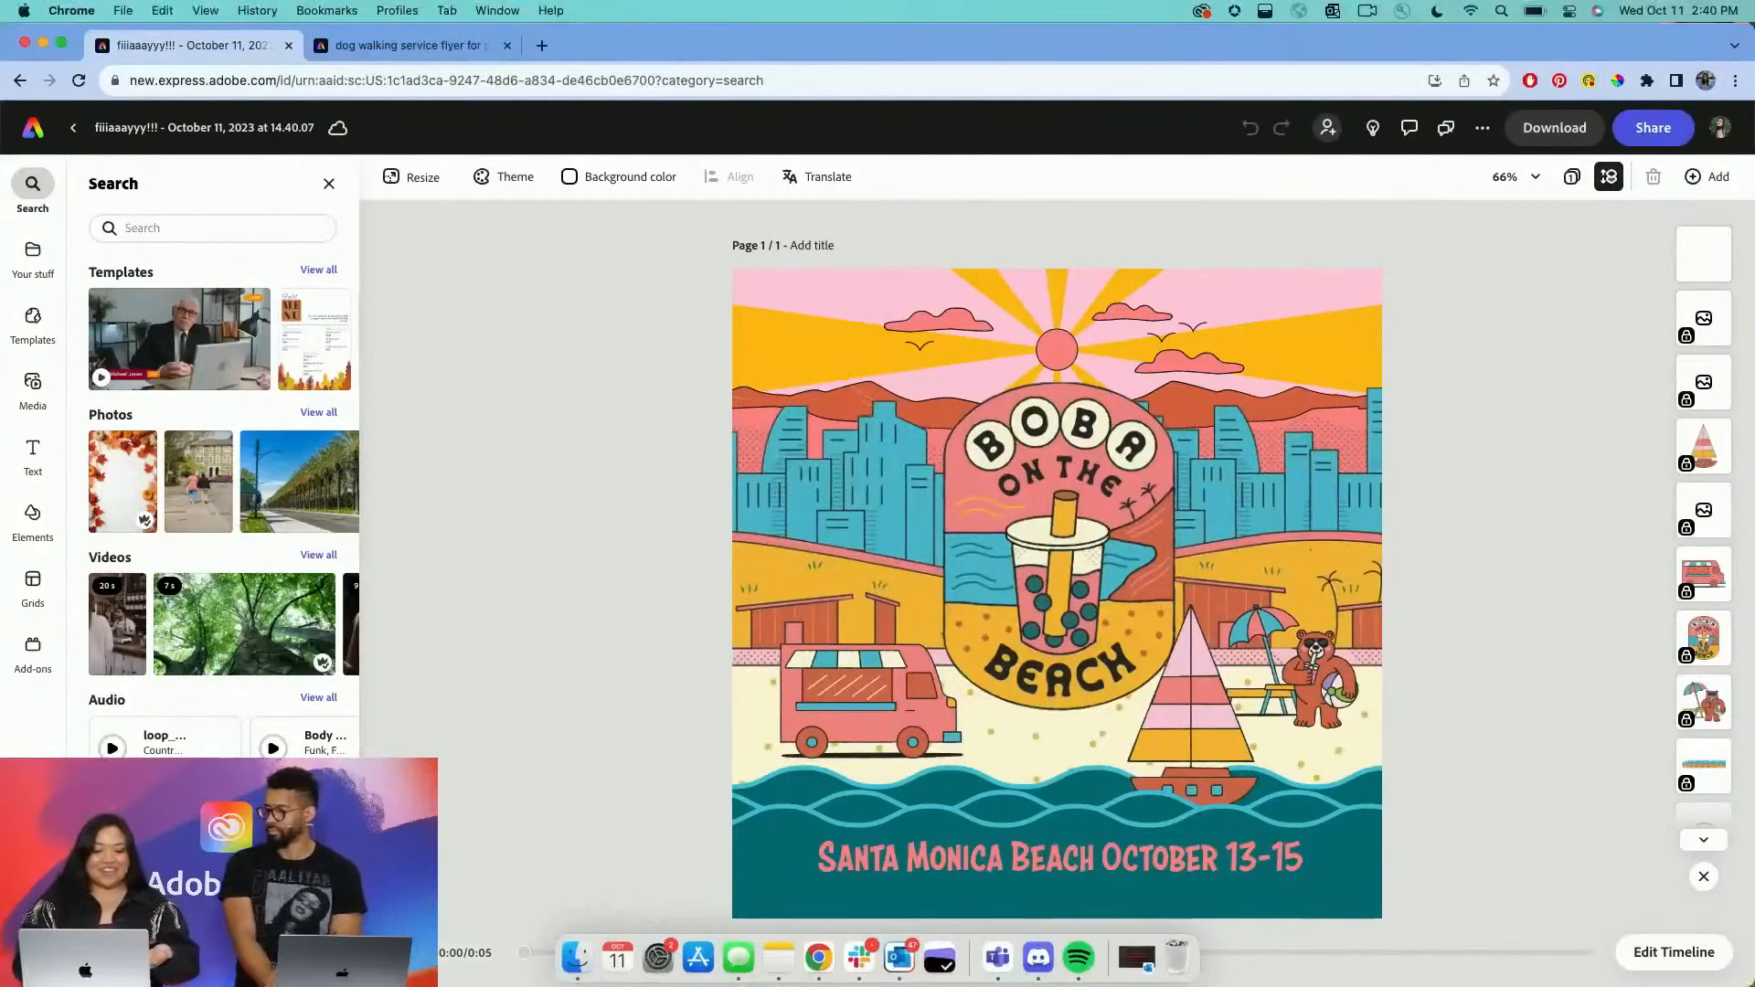
left_click(402, 953)
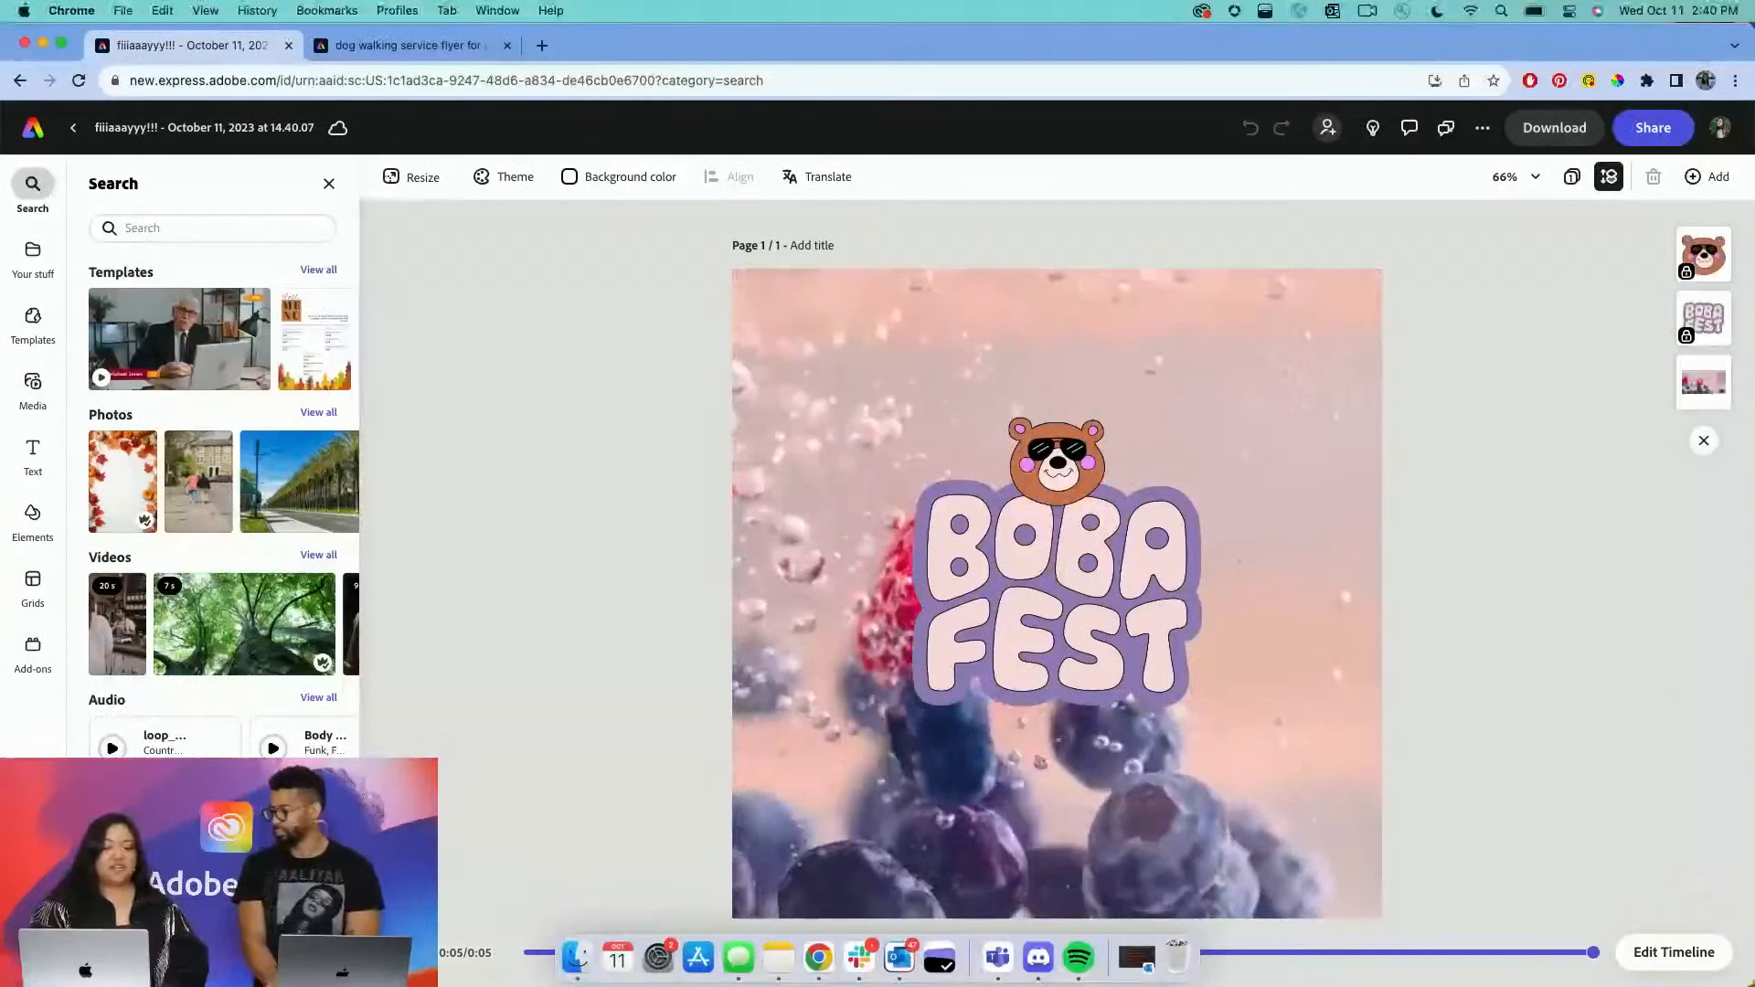
Show the Boba Fest brand assets in the editor and move the playhead to about 1 second to display the beach scene.
left_click(35, 261)
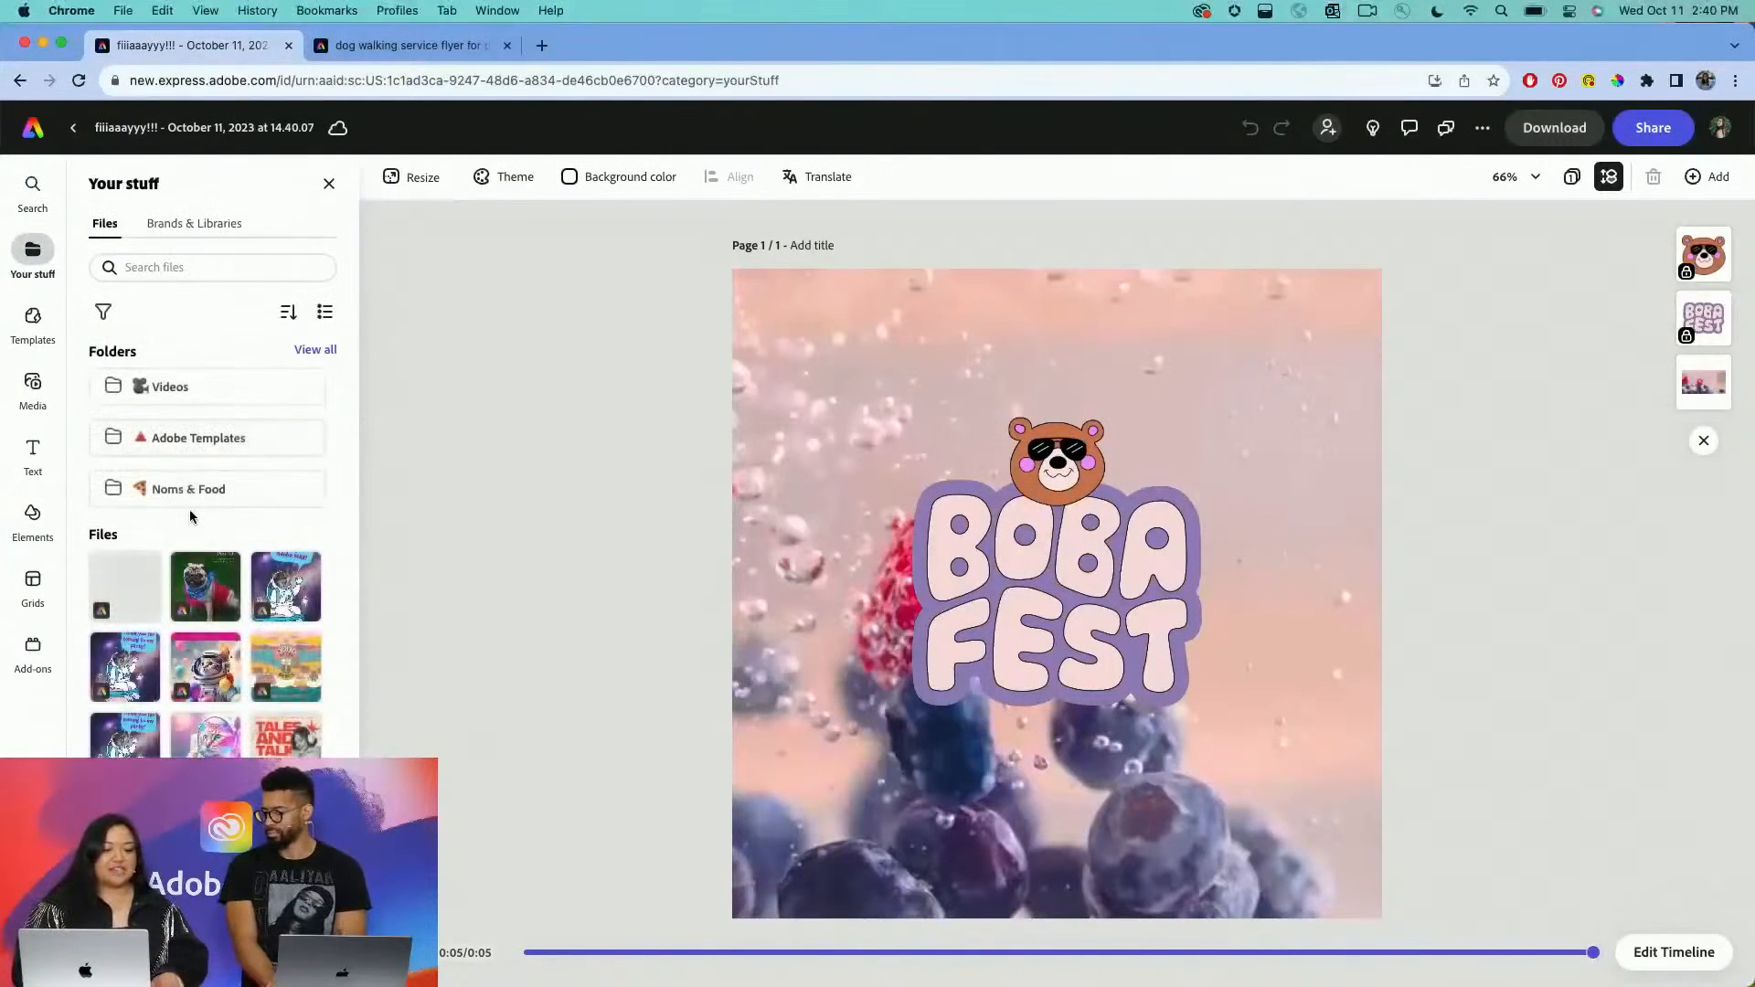
left_click(195, 226)
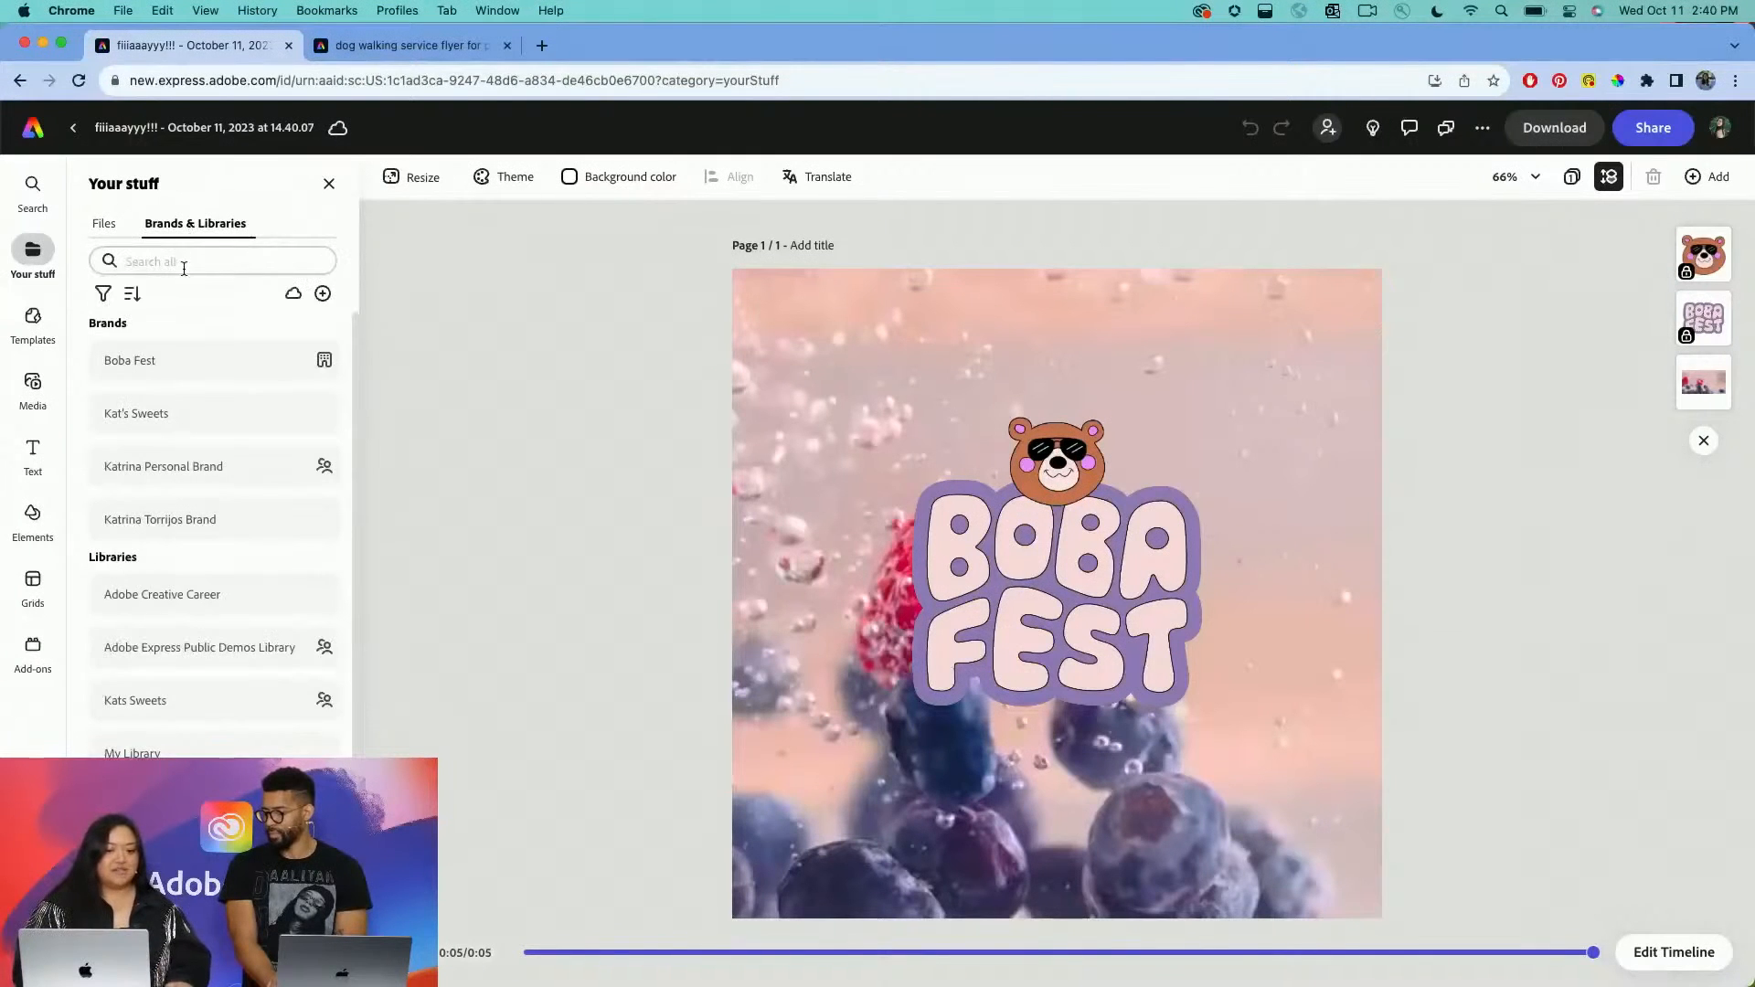
left_click(177, 361)
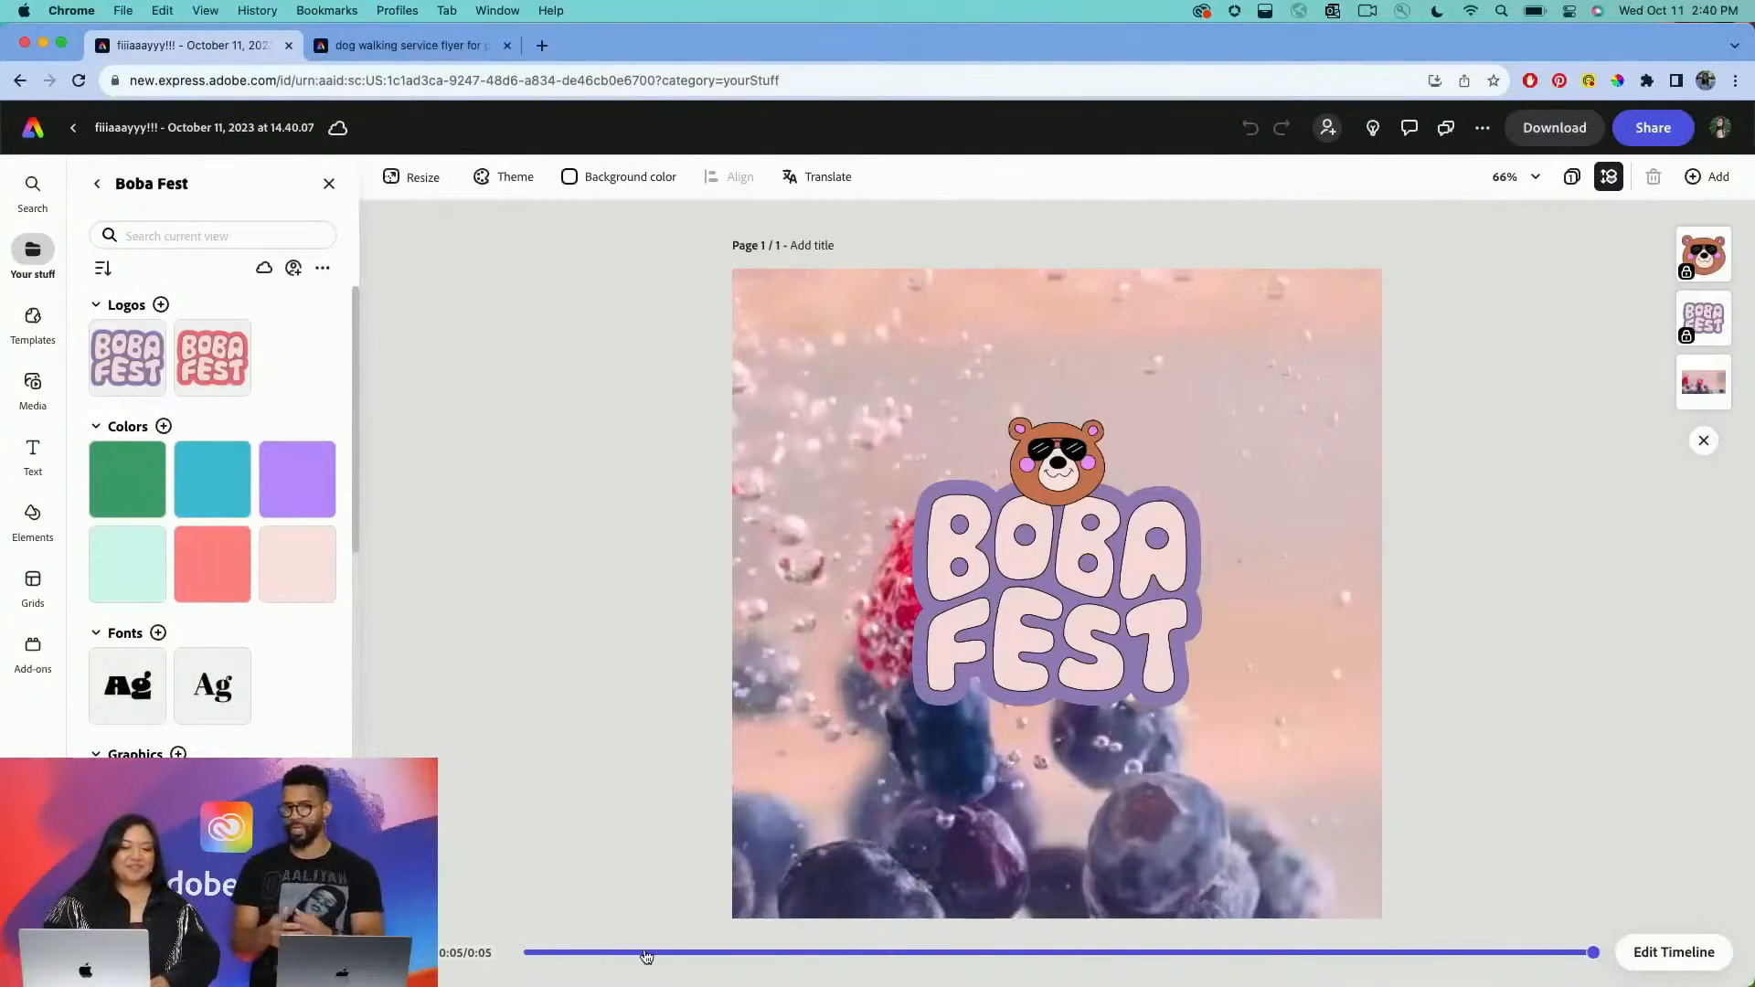
left_click(675, 954)
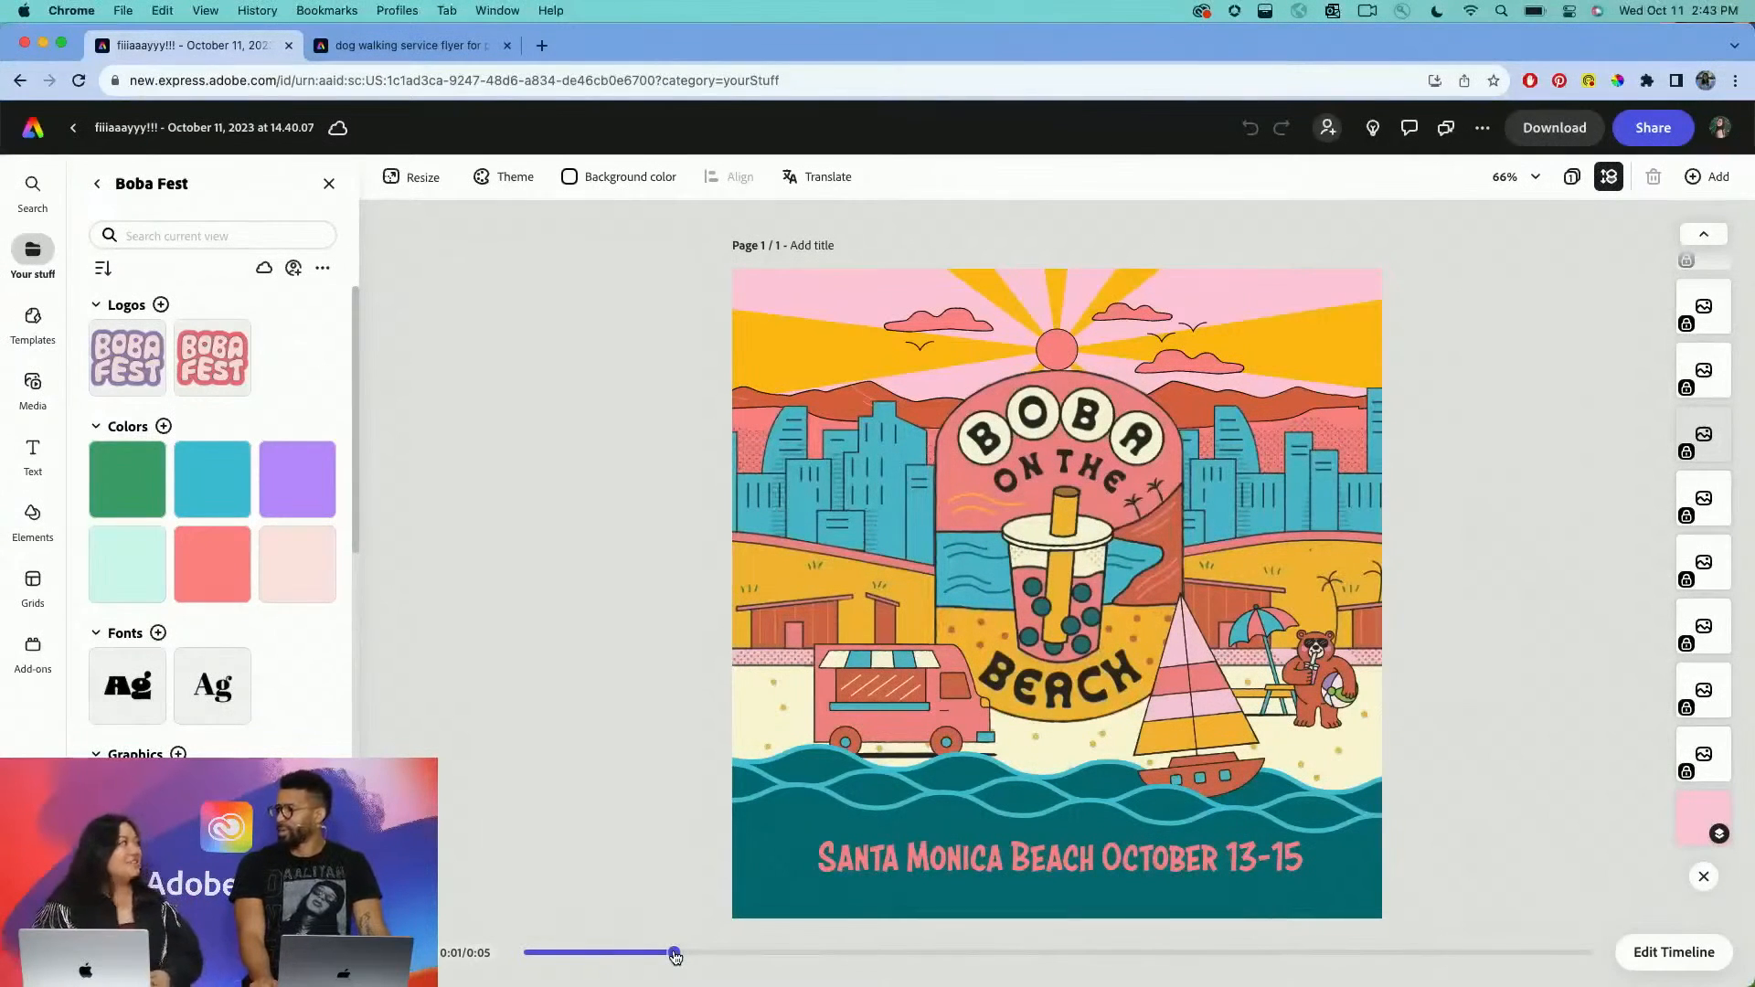
left_click(496, 612)
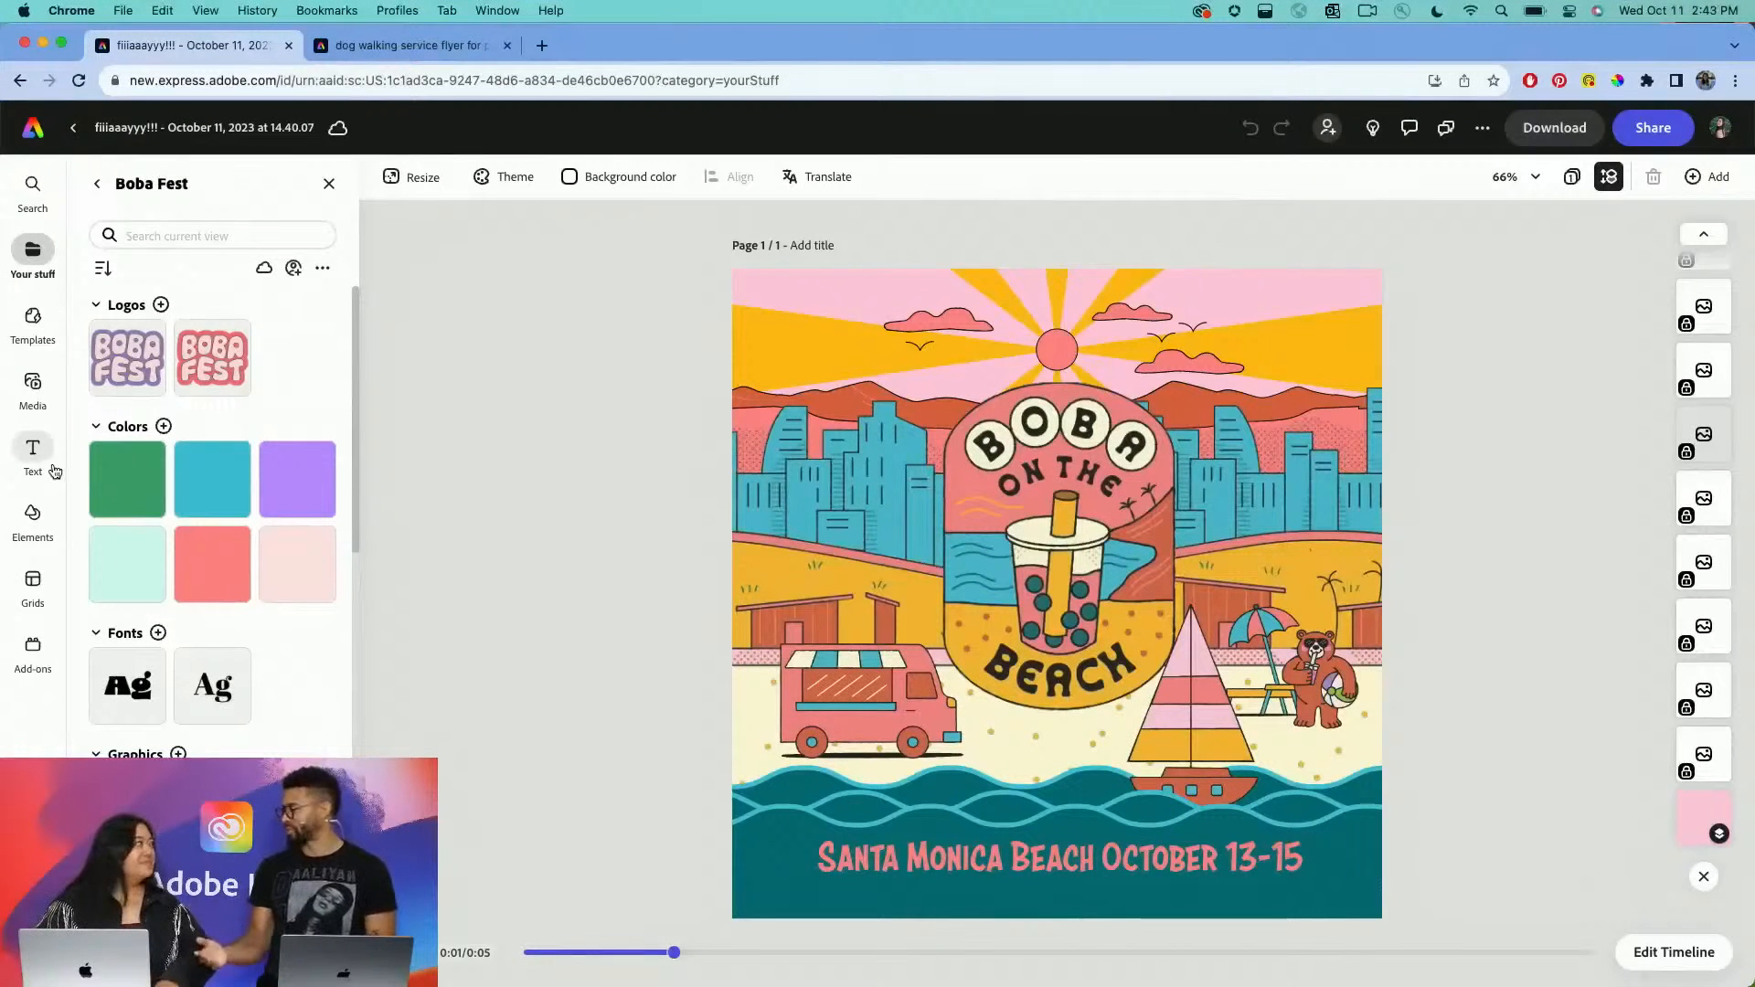
View the file's sharing options and its Publish to web settings, closing them without publishing a link.
mouse_move(54, 471)
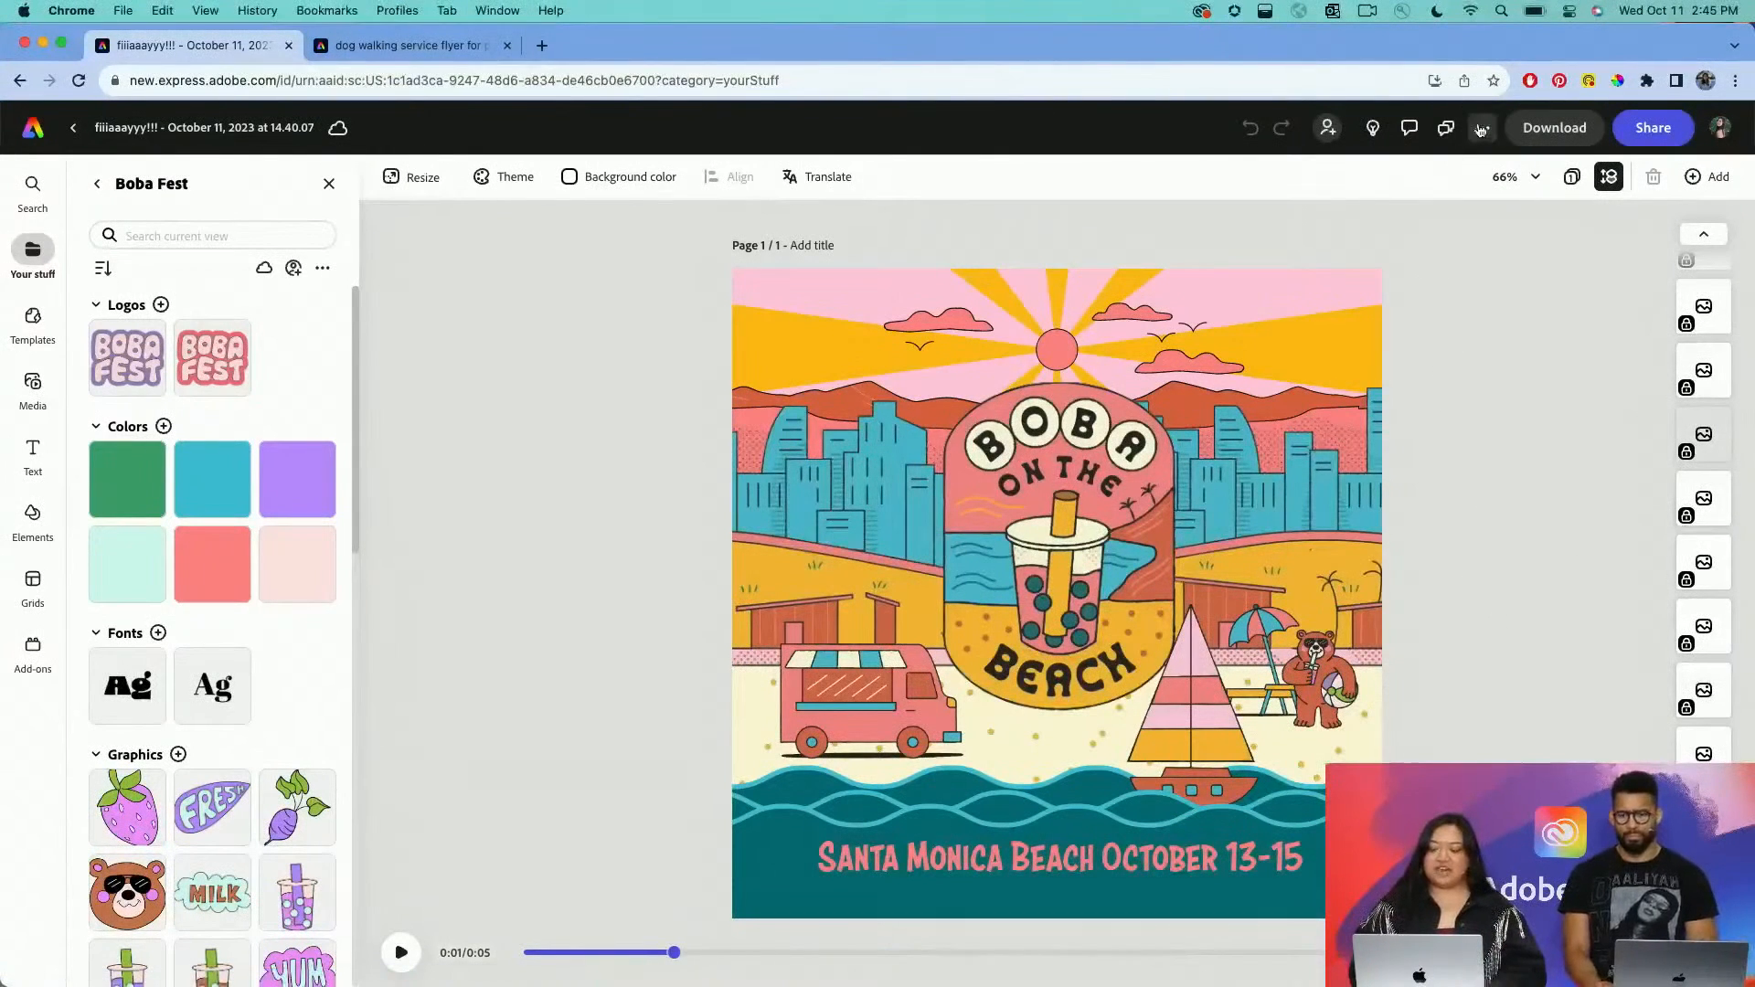
left_click(1651, 129)
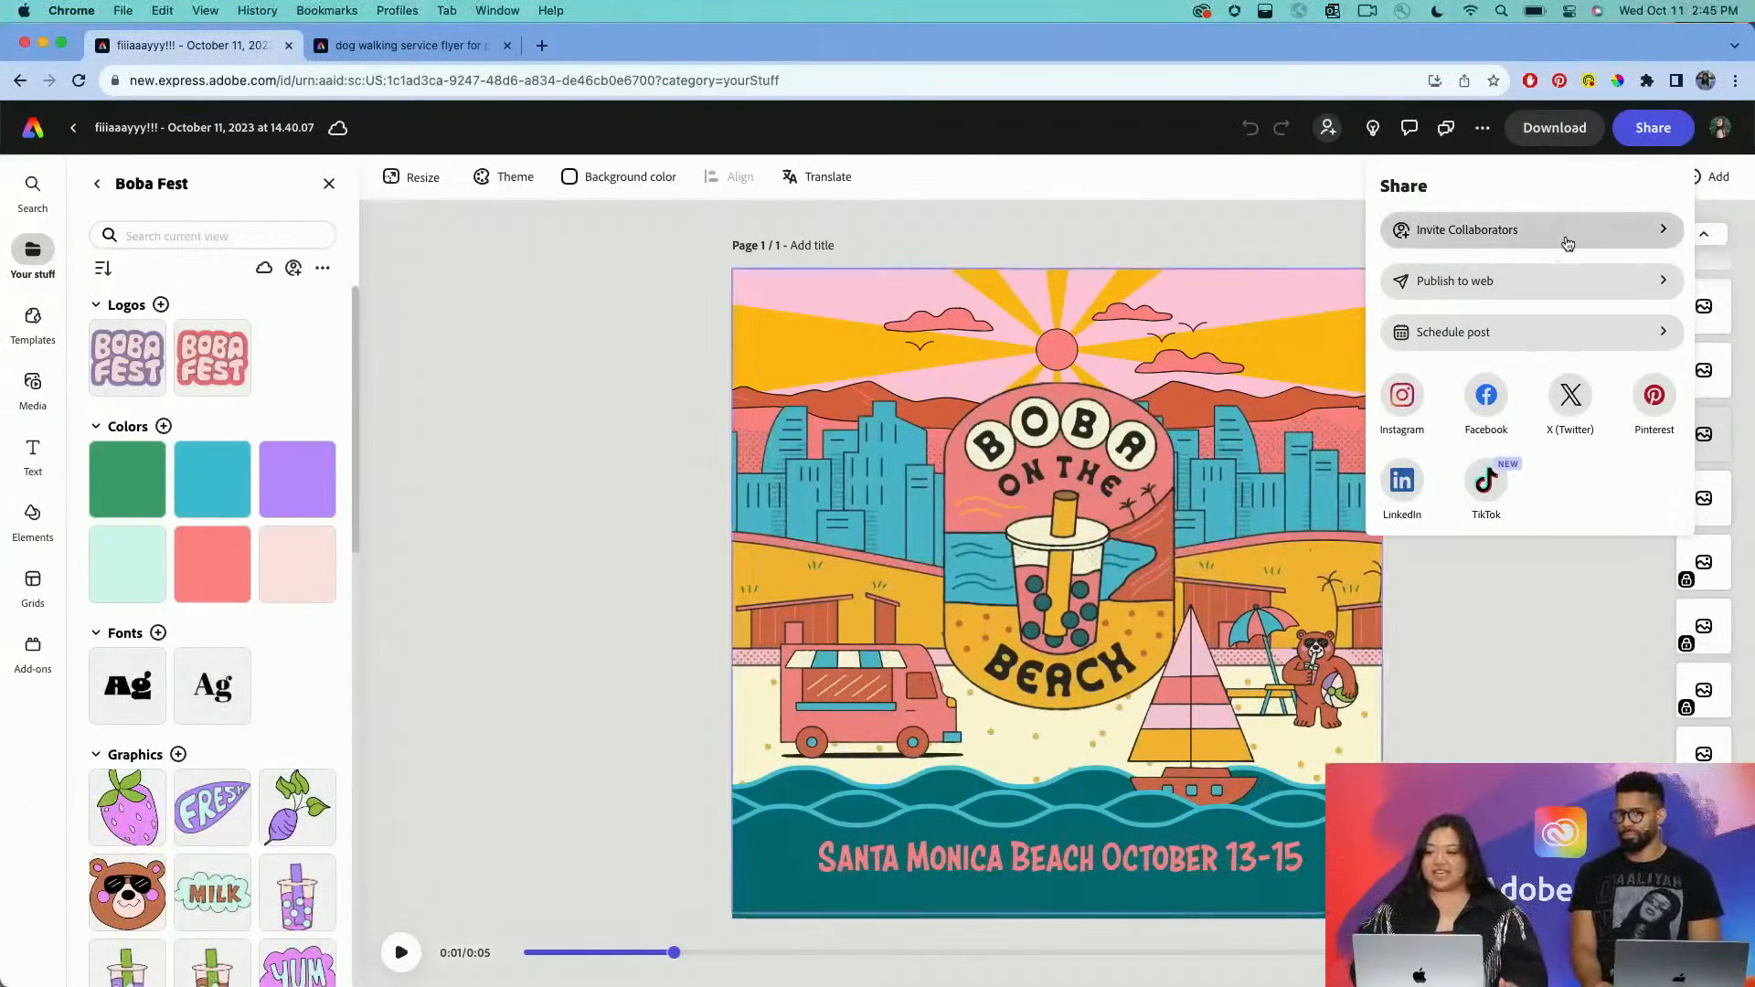
left_click(1634, 276)
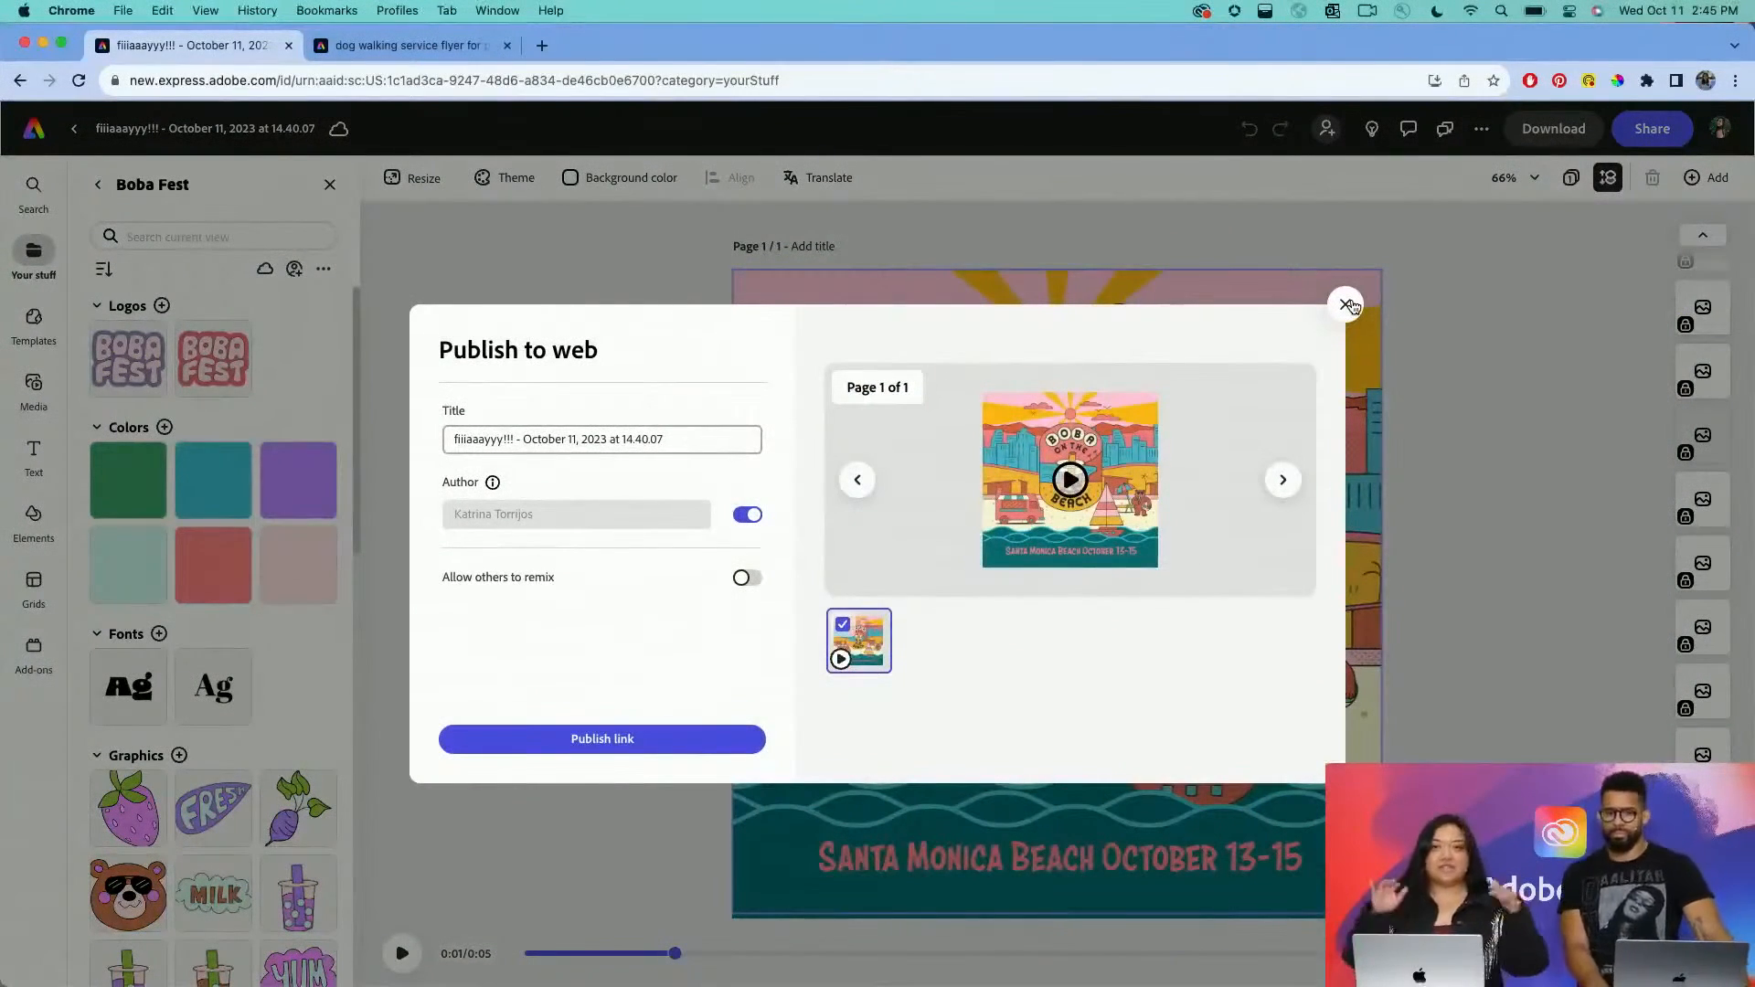
left_click(1347, 304)
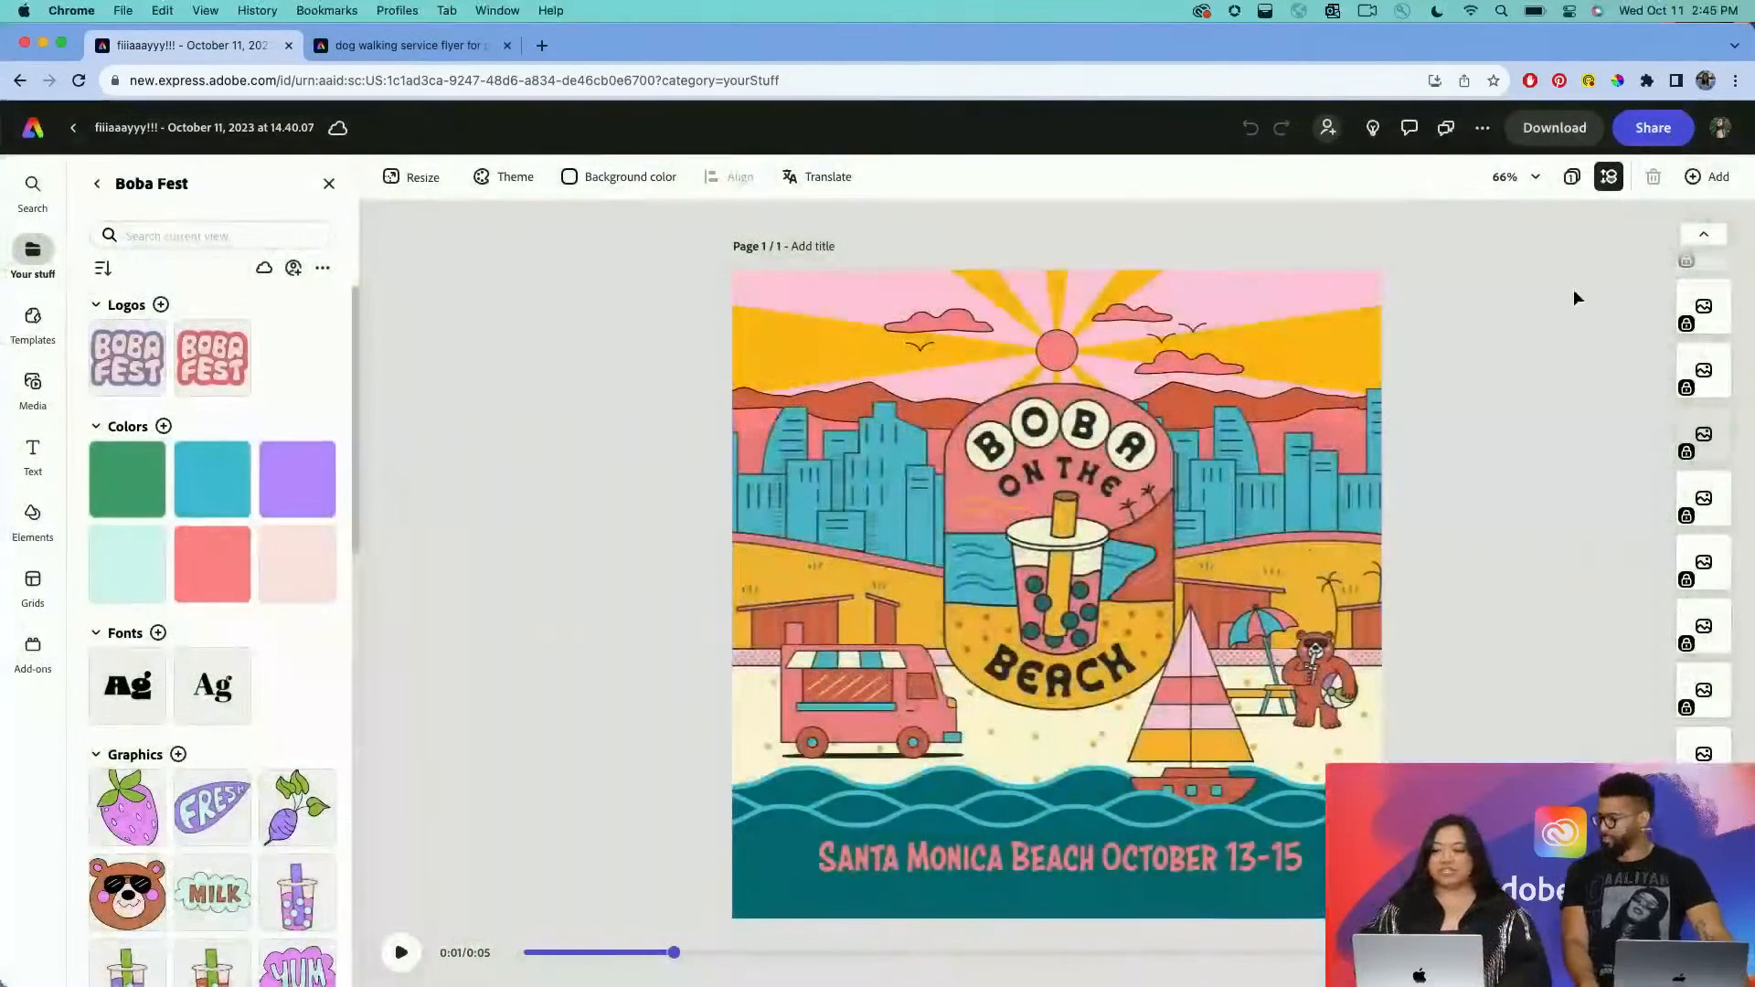
Examine the Make a Template settings and the list of brands and libraries to save to, closing without saving.
left_click(1473, 124)
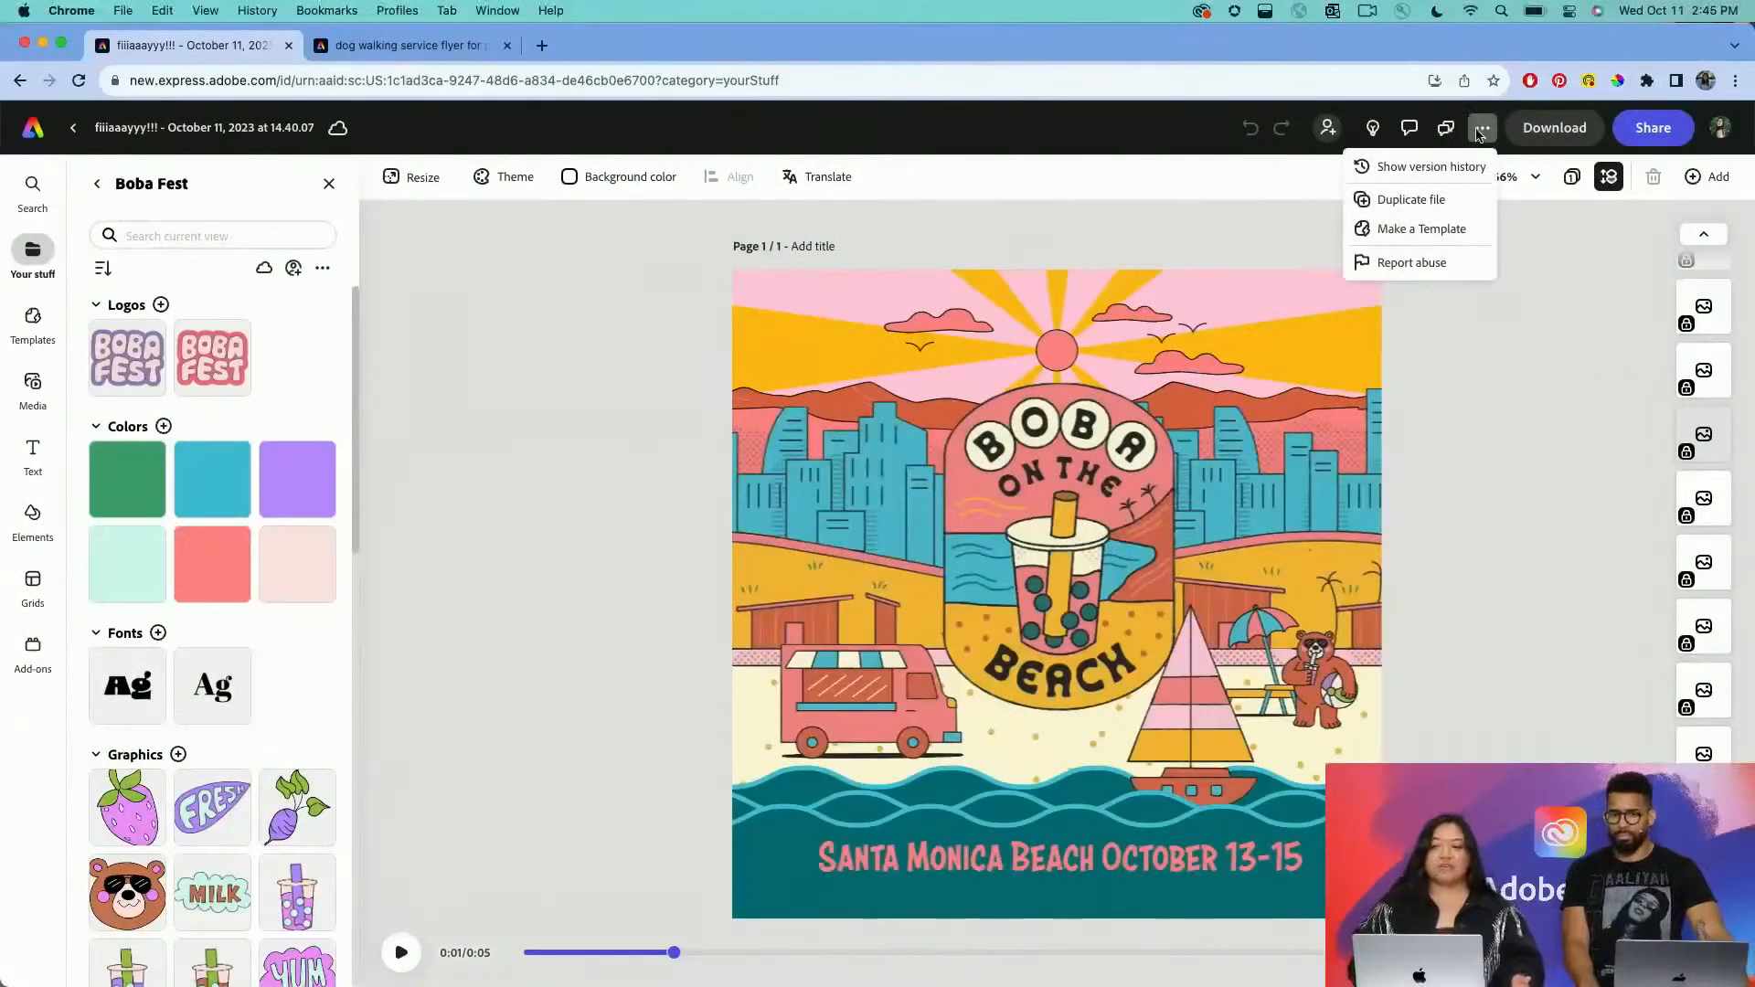
left_click(1422, 235)
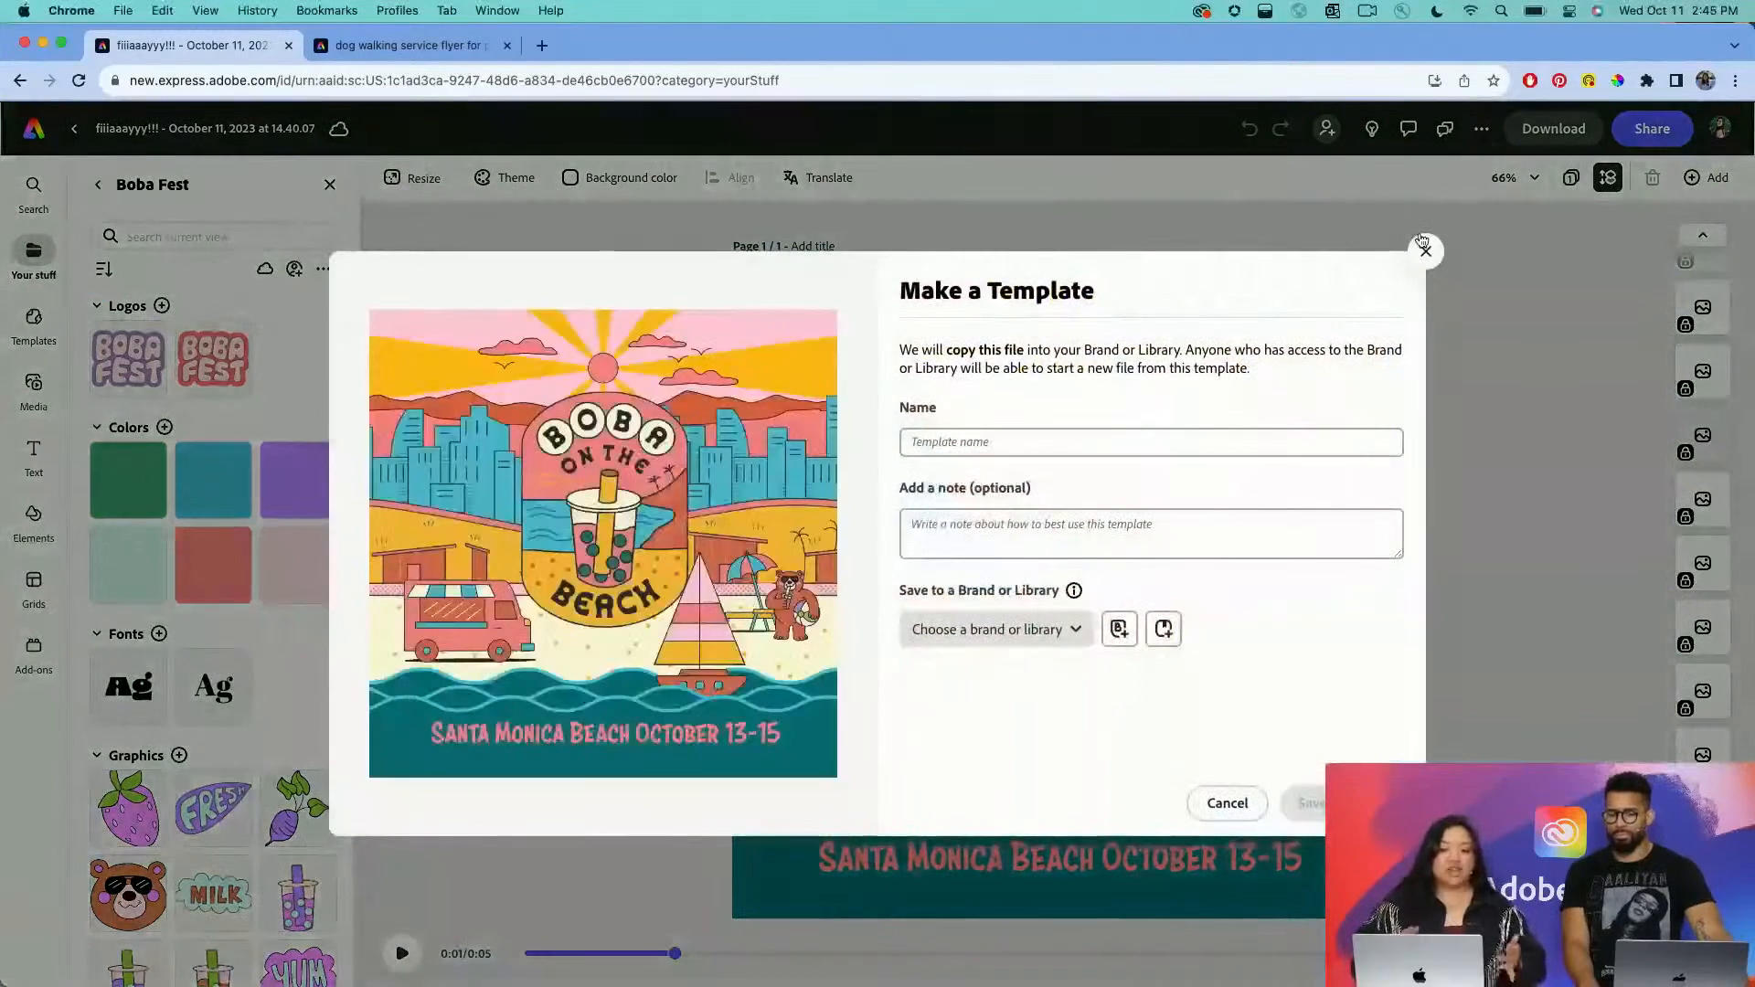
left_click(1031, 448)
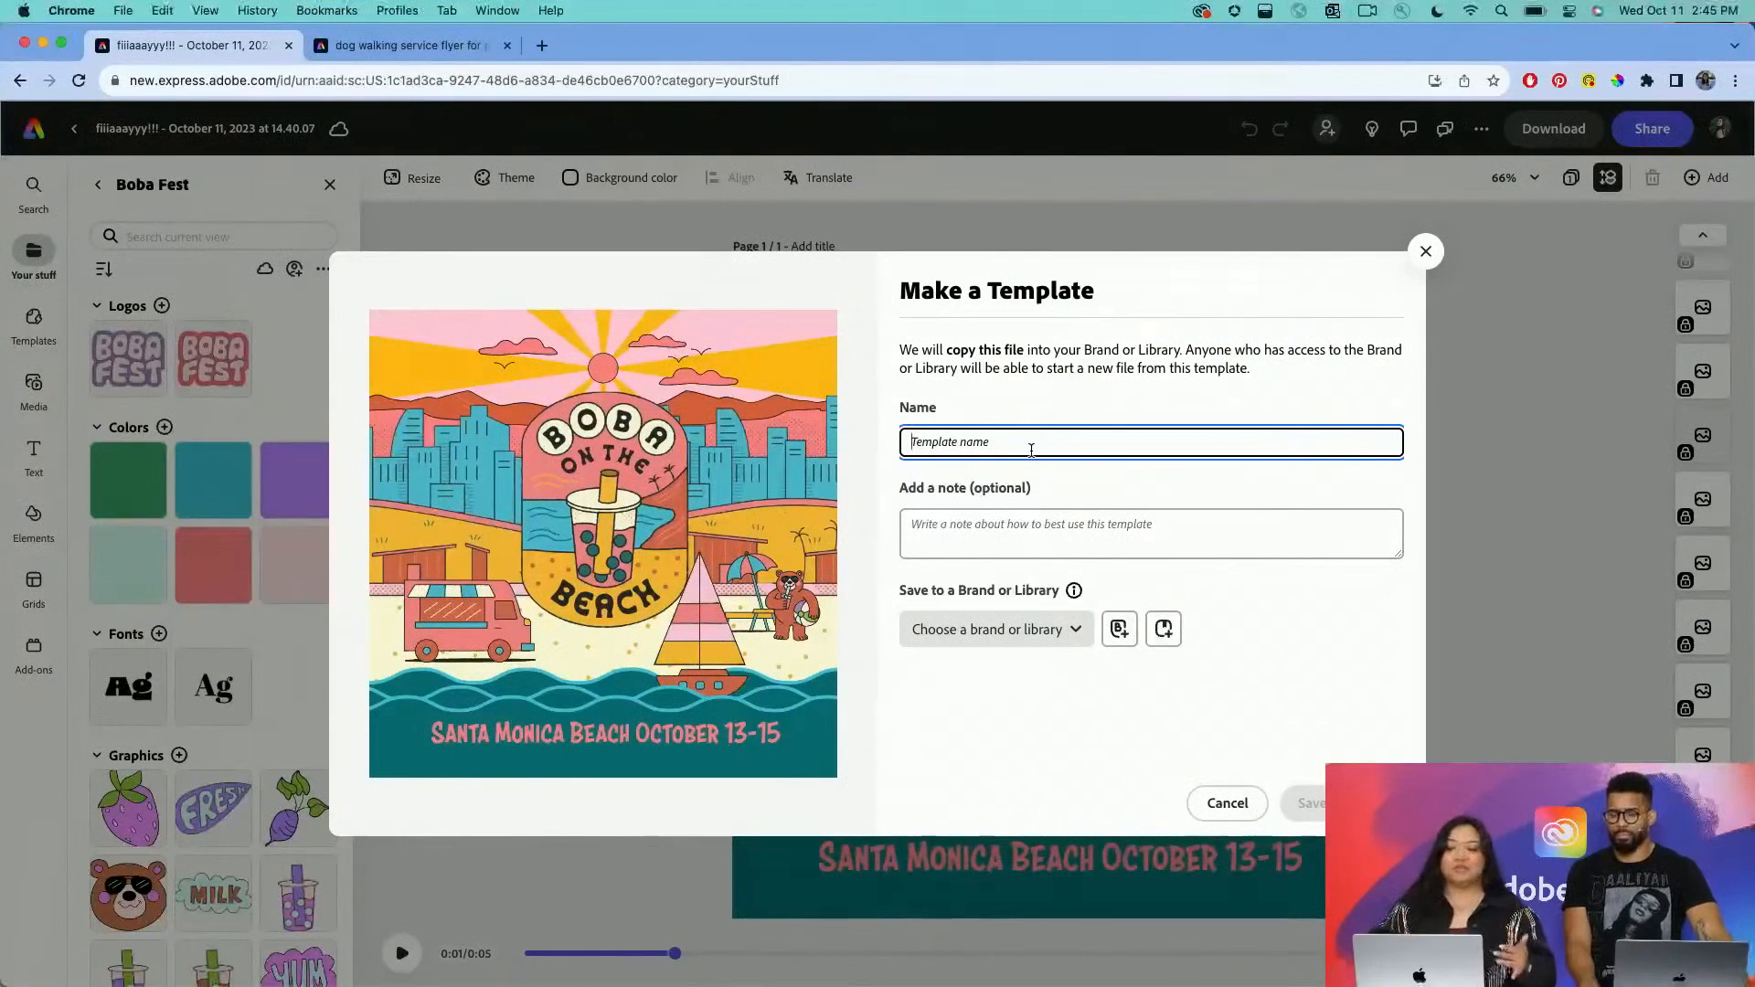
left_click(1011, 636)
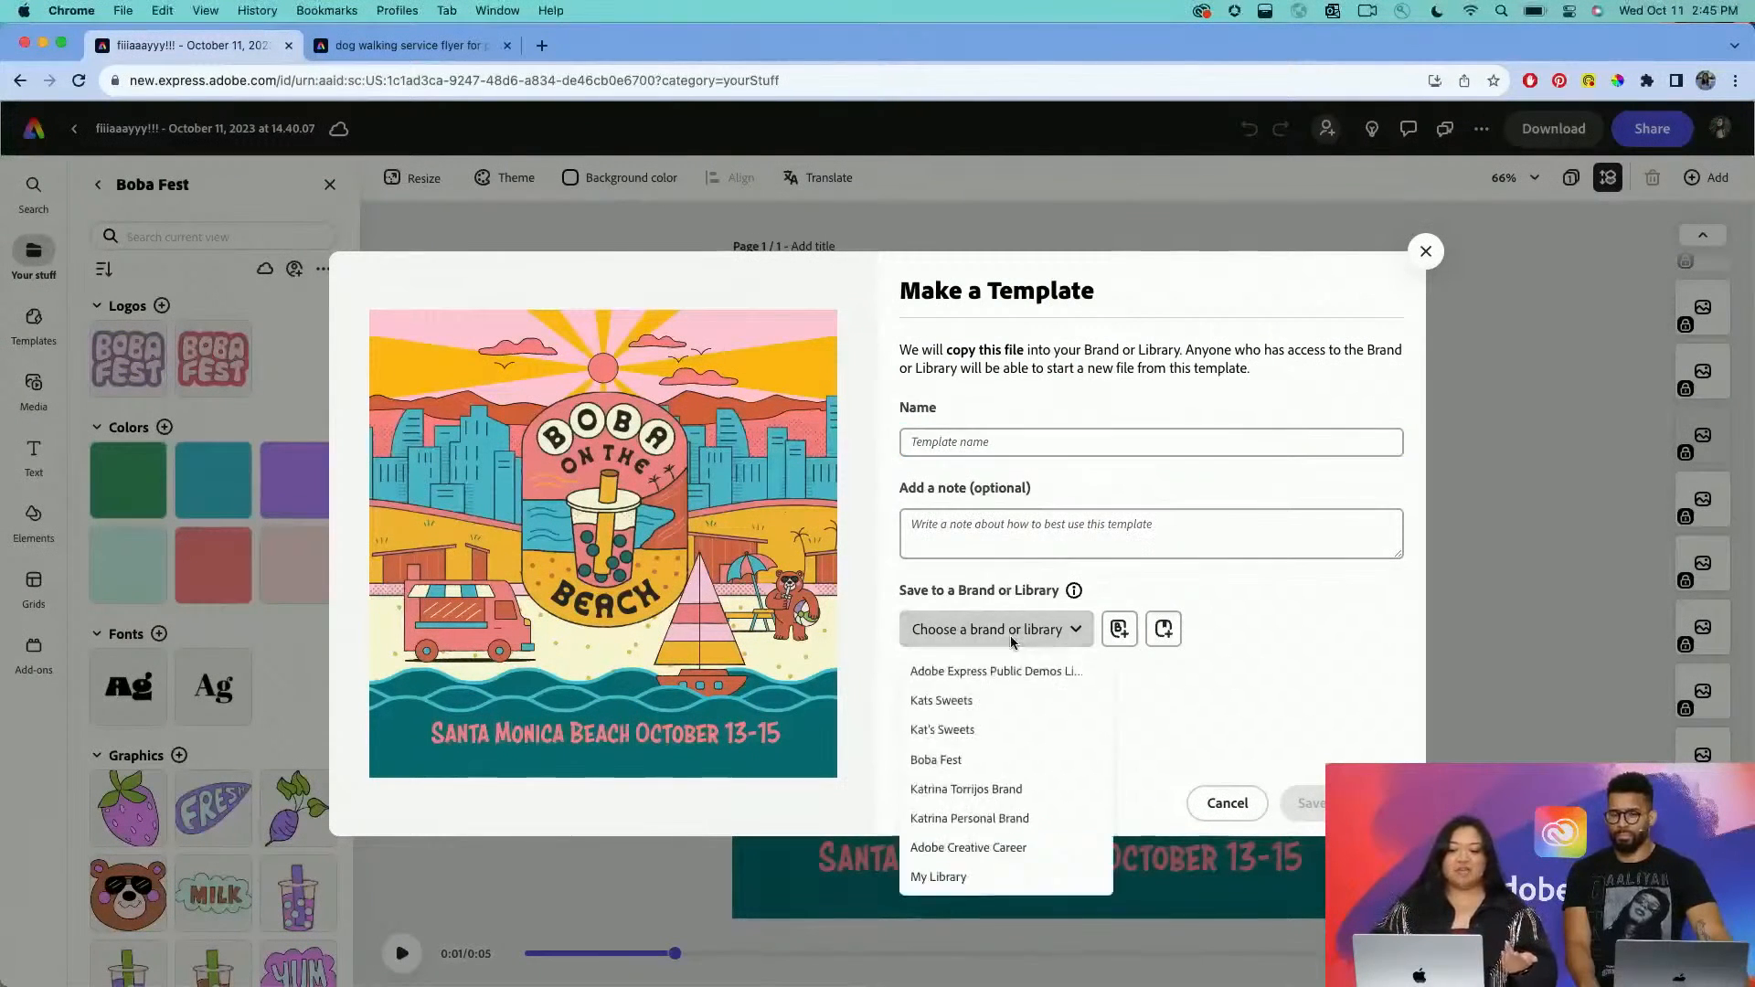
left_click(1295, 670)
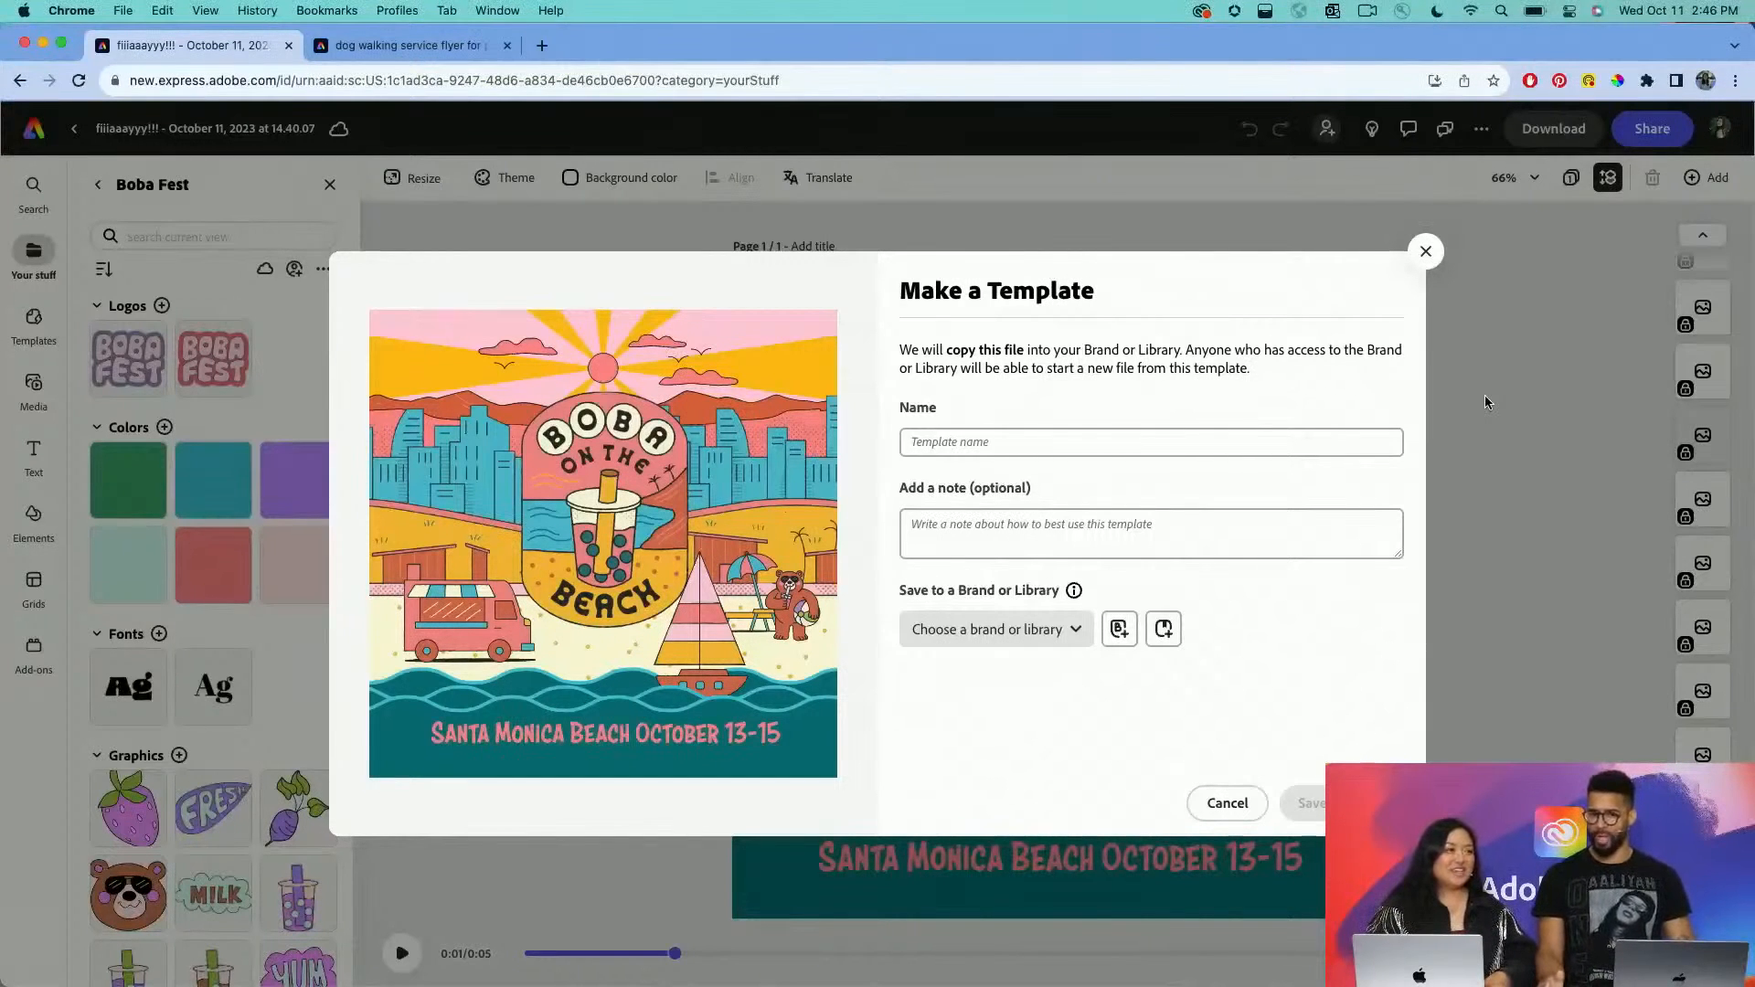
left_click(1424, 251)
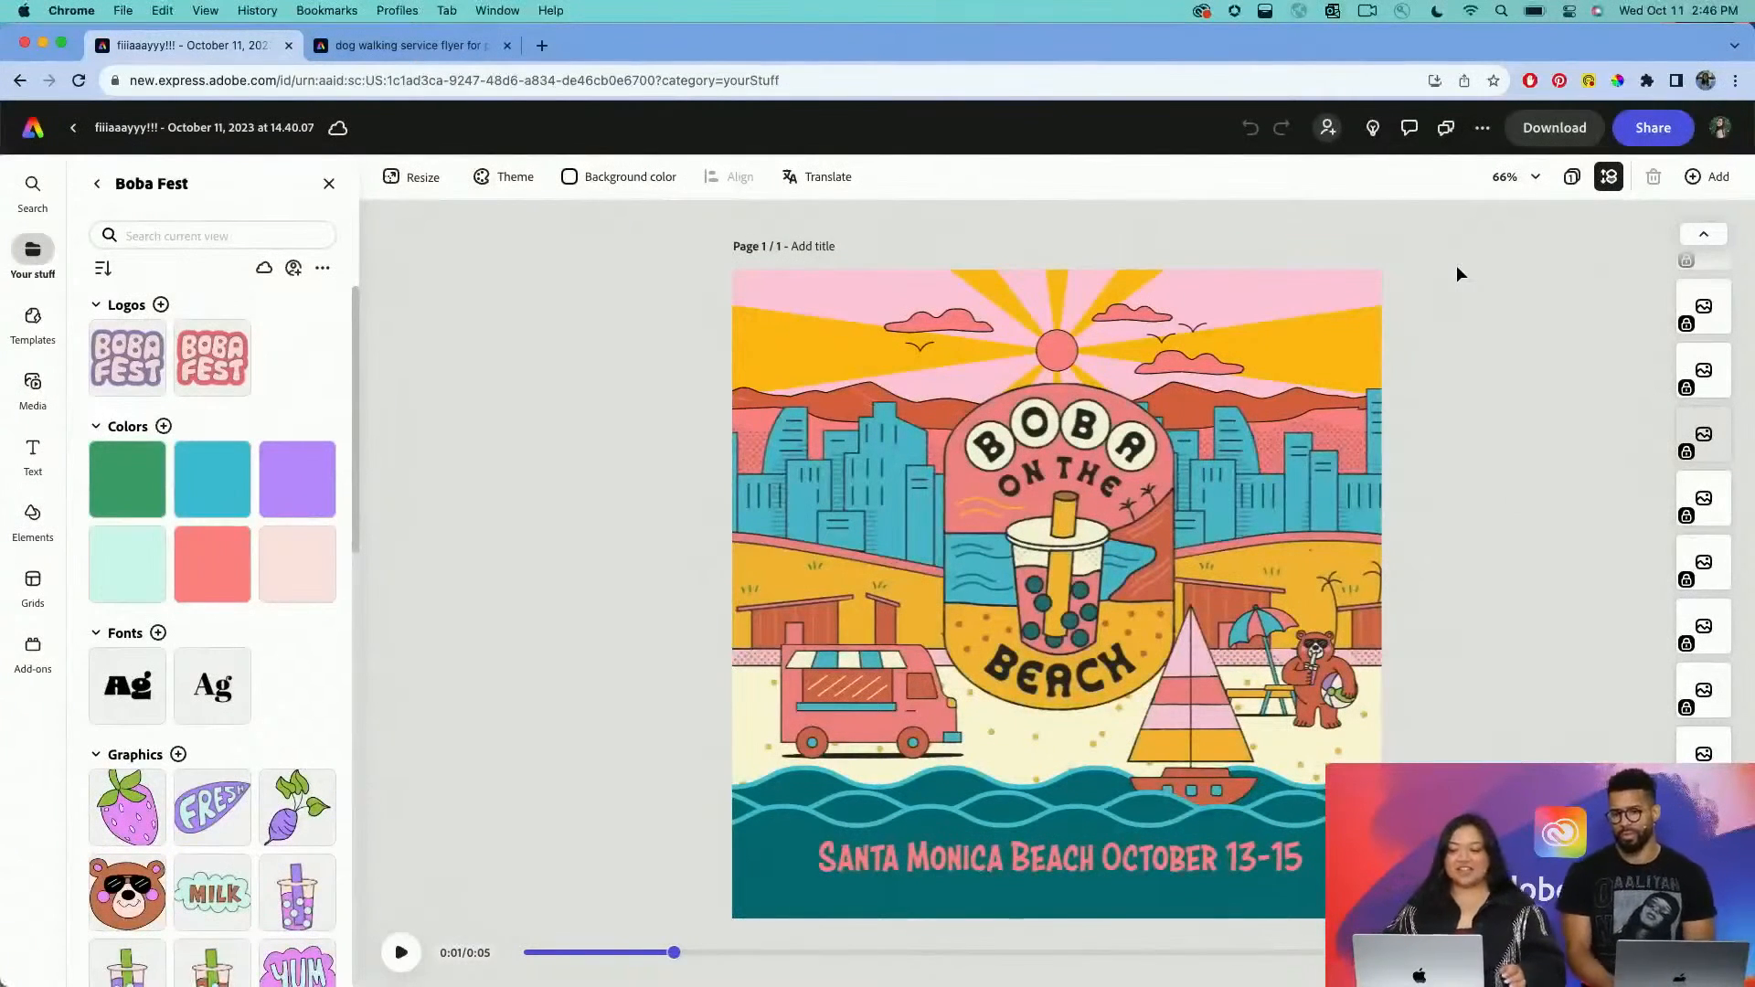
Unlock all elements of the Boba Fest design at once.
left_click(1060, 858)
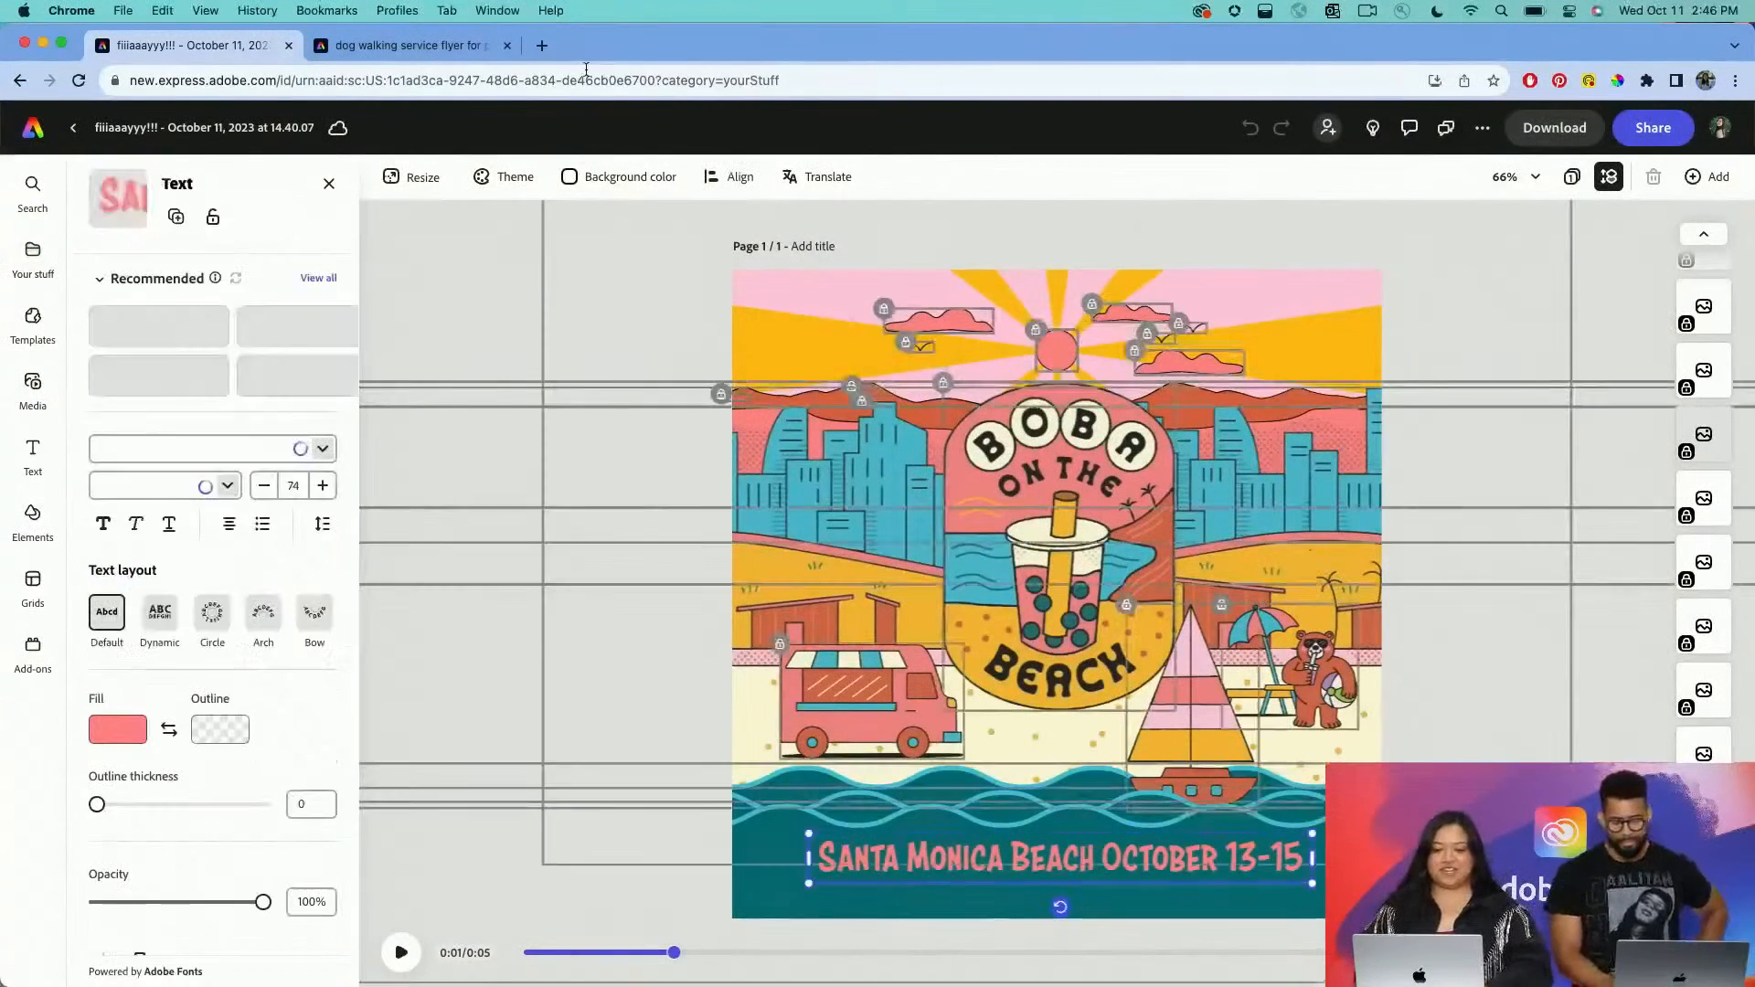
key("super+a")
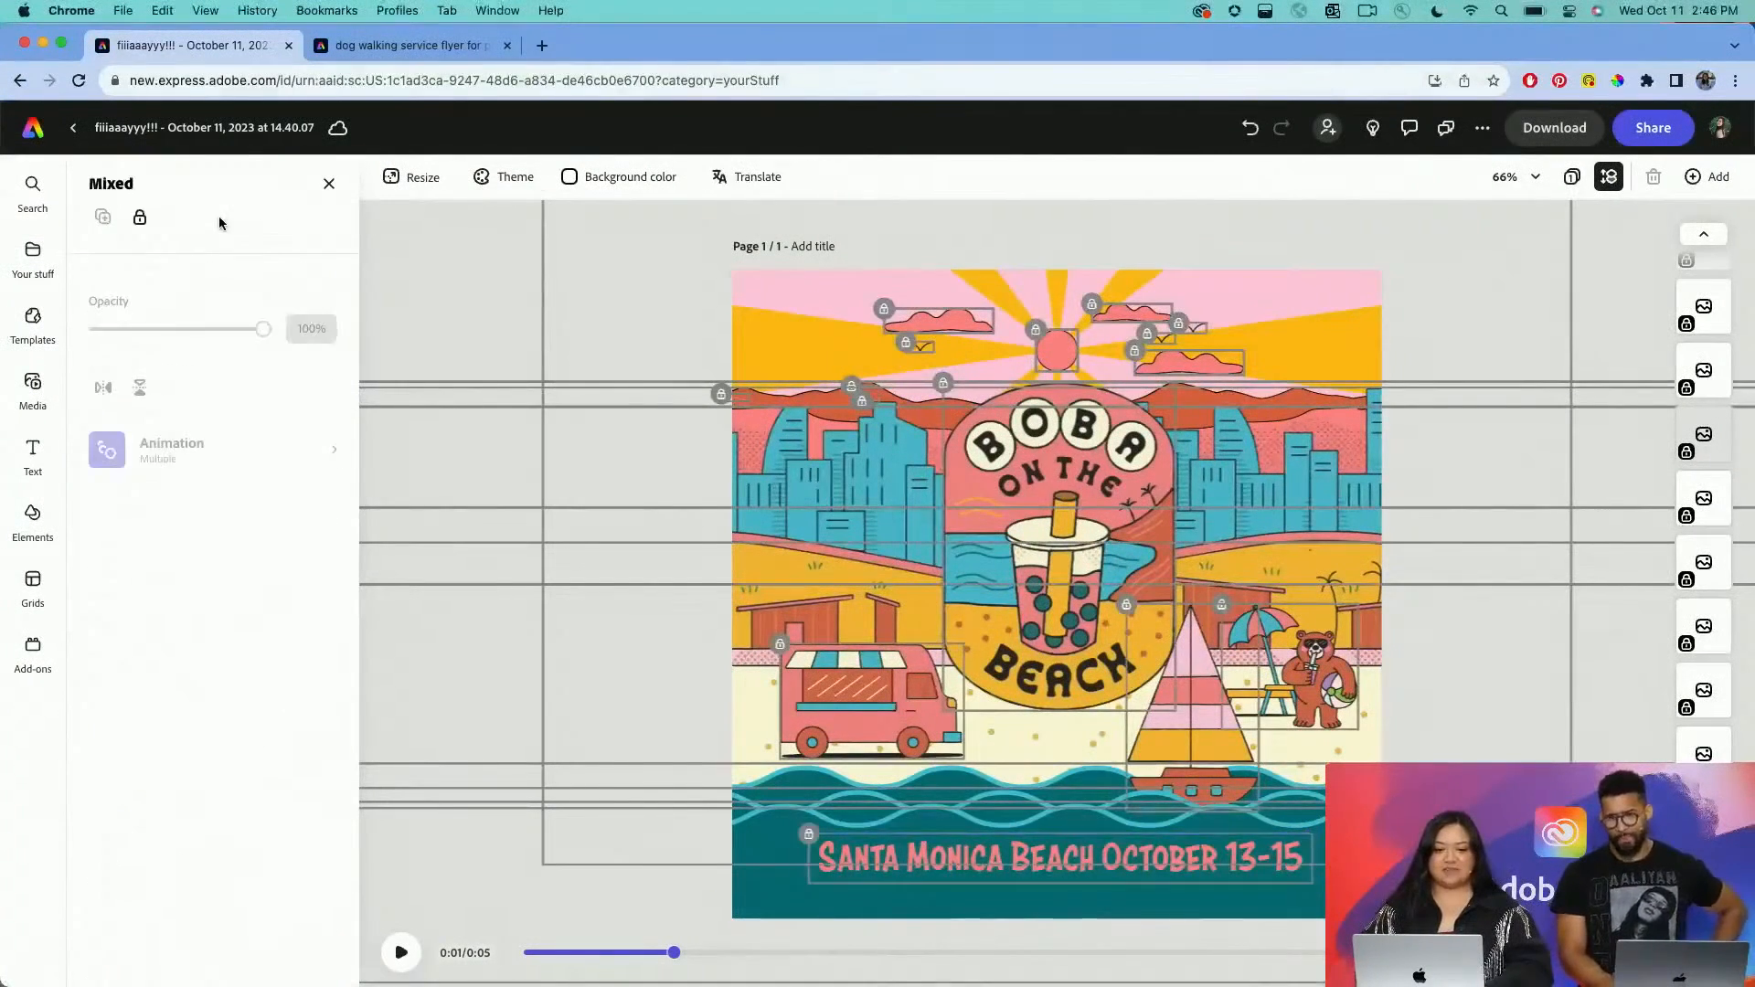
left_click(139, 216)
left_click(456, 294)
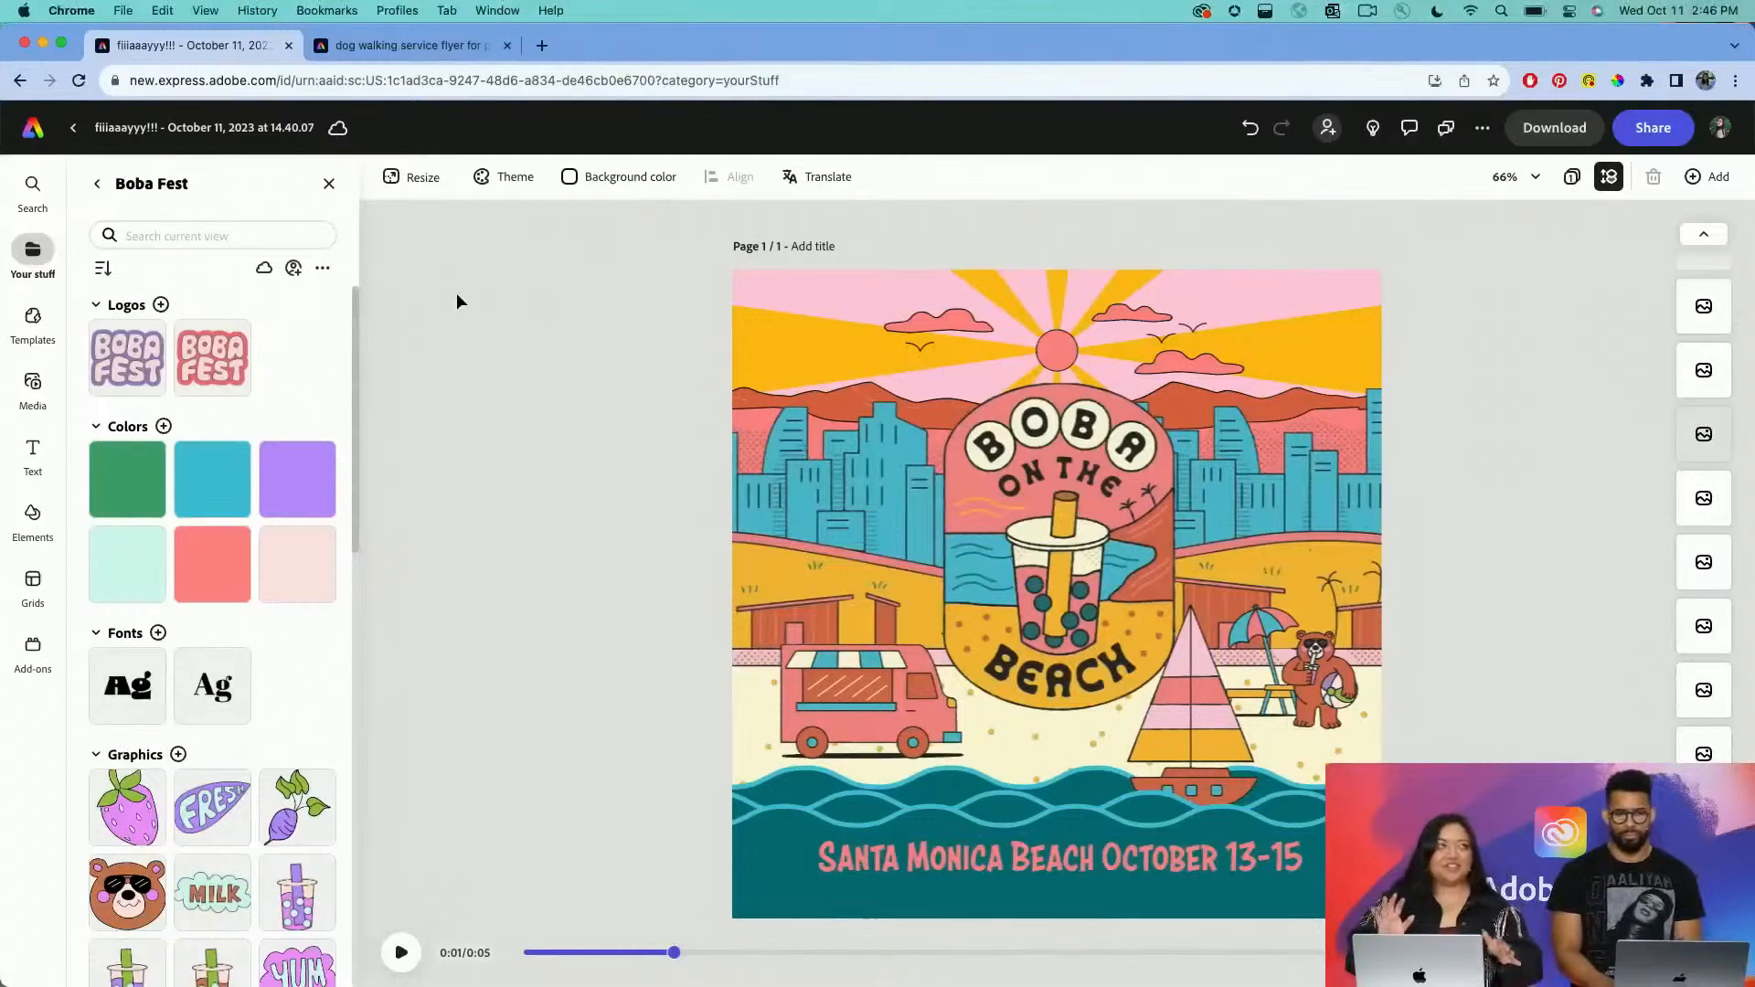
Move the "Boba on the Beach" badge slightly up and align it to the page's horizontal center.
left_click(974, 475)
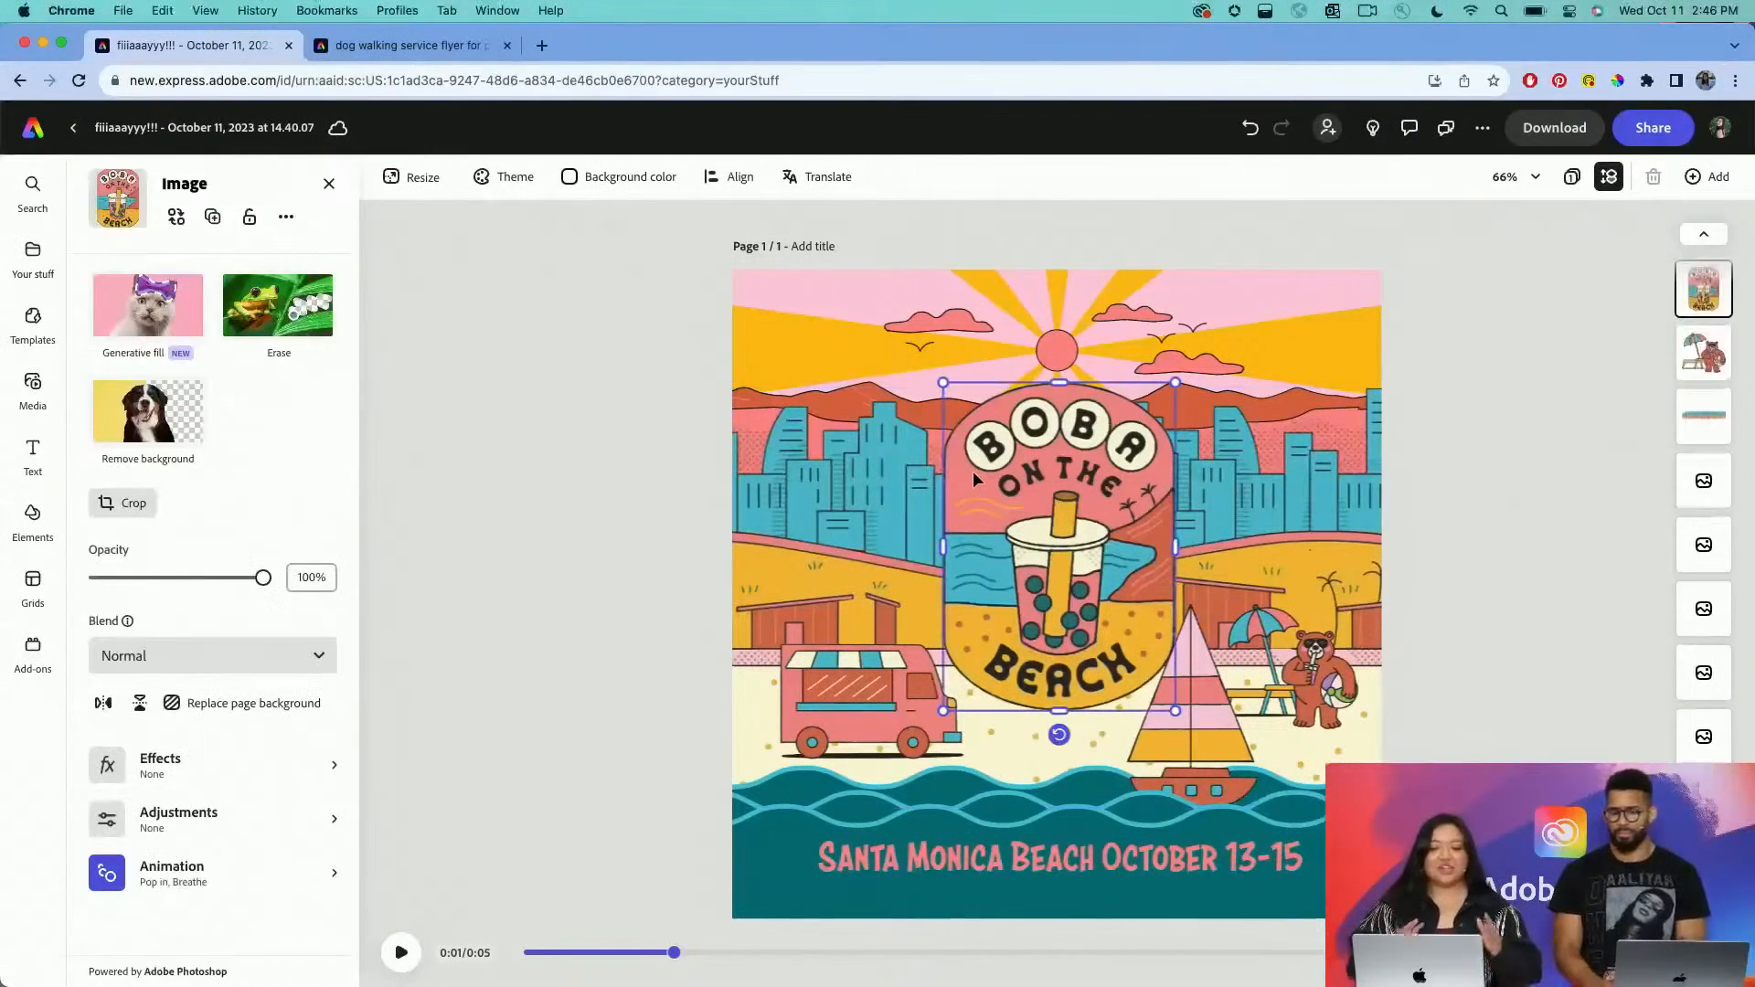
left_click_drag(973, 470, 976, 492)
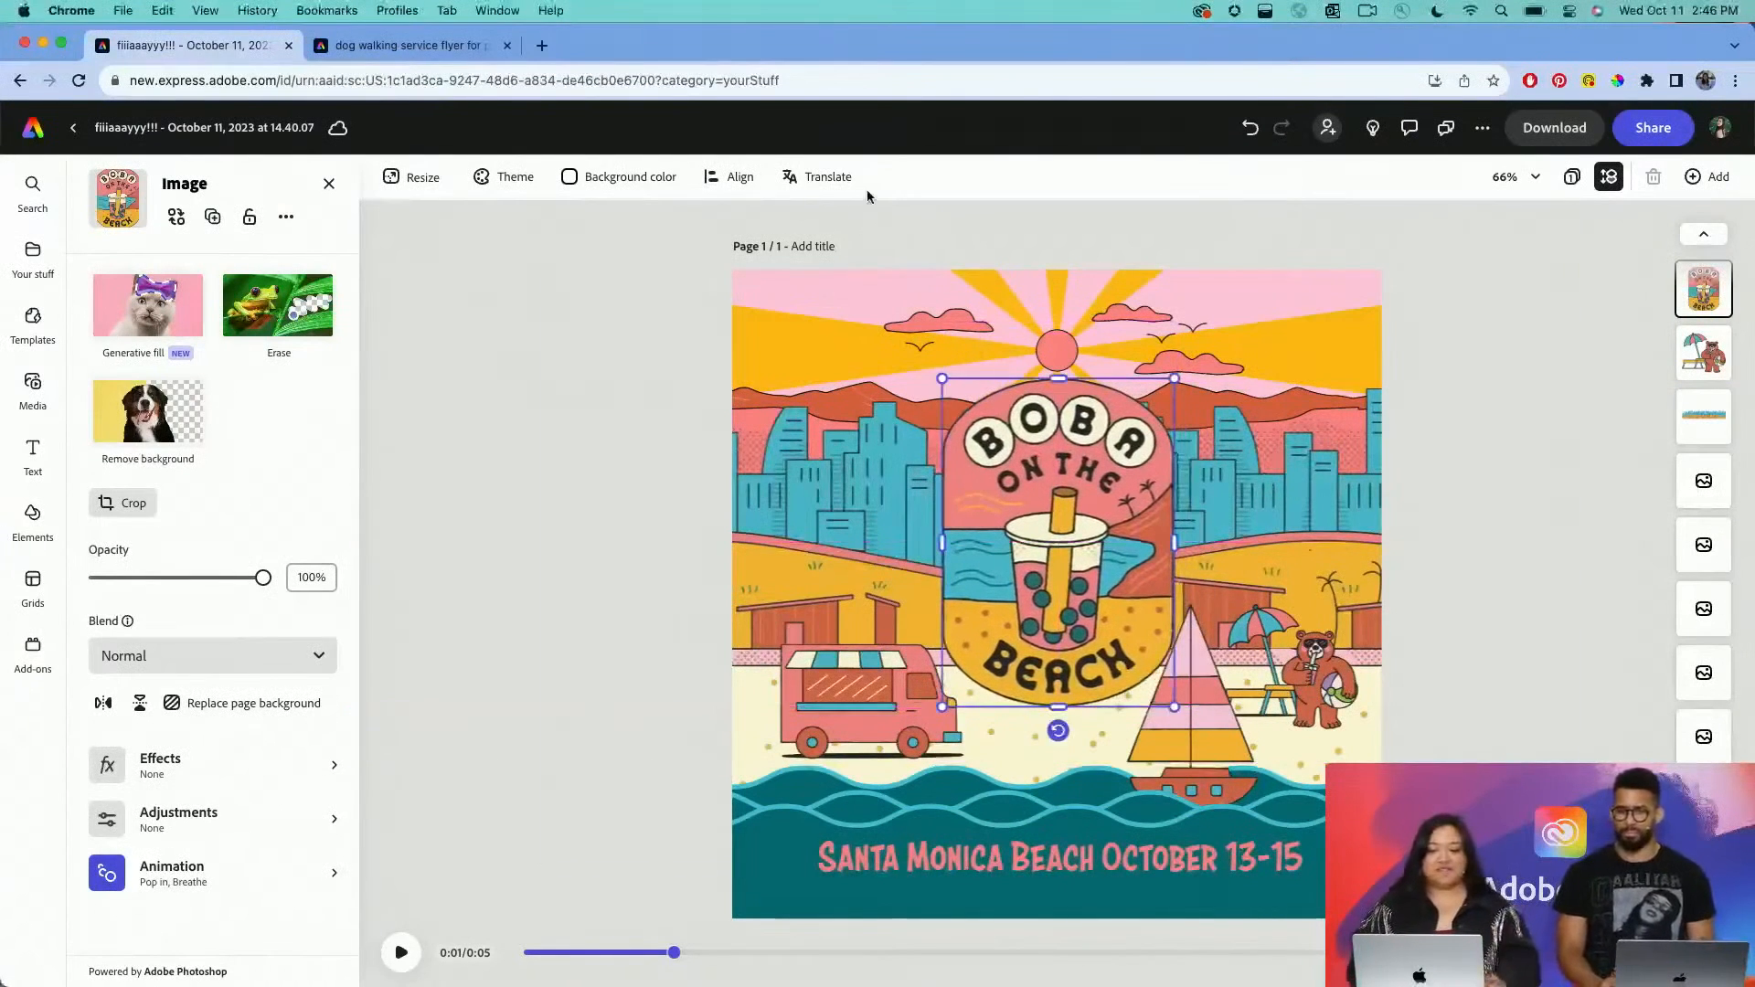
left_click(738, 180)
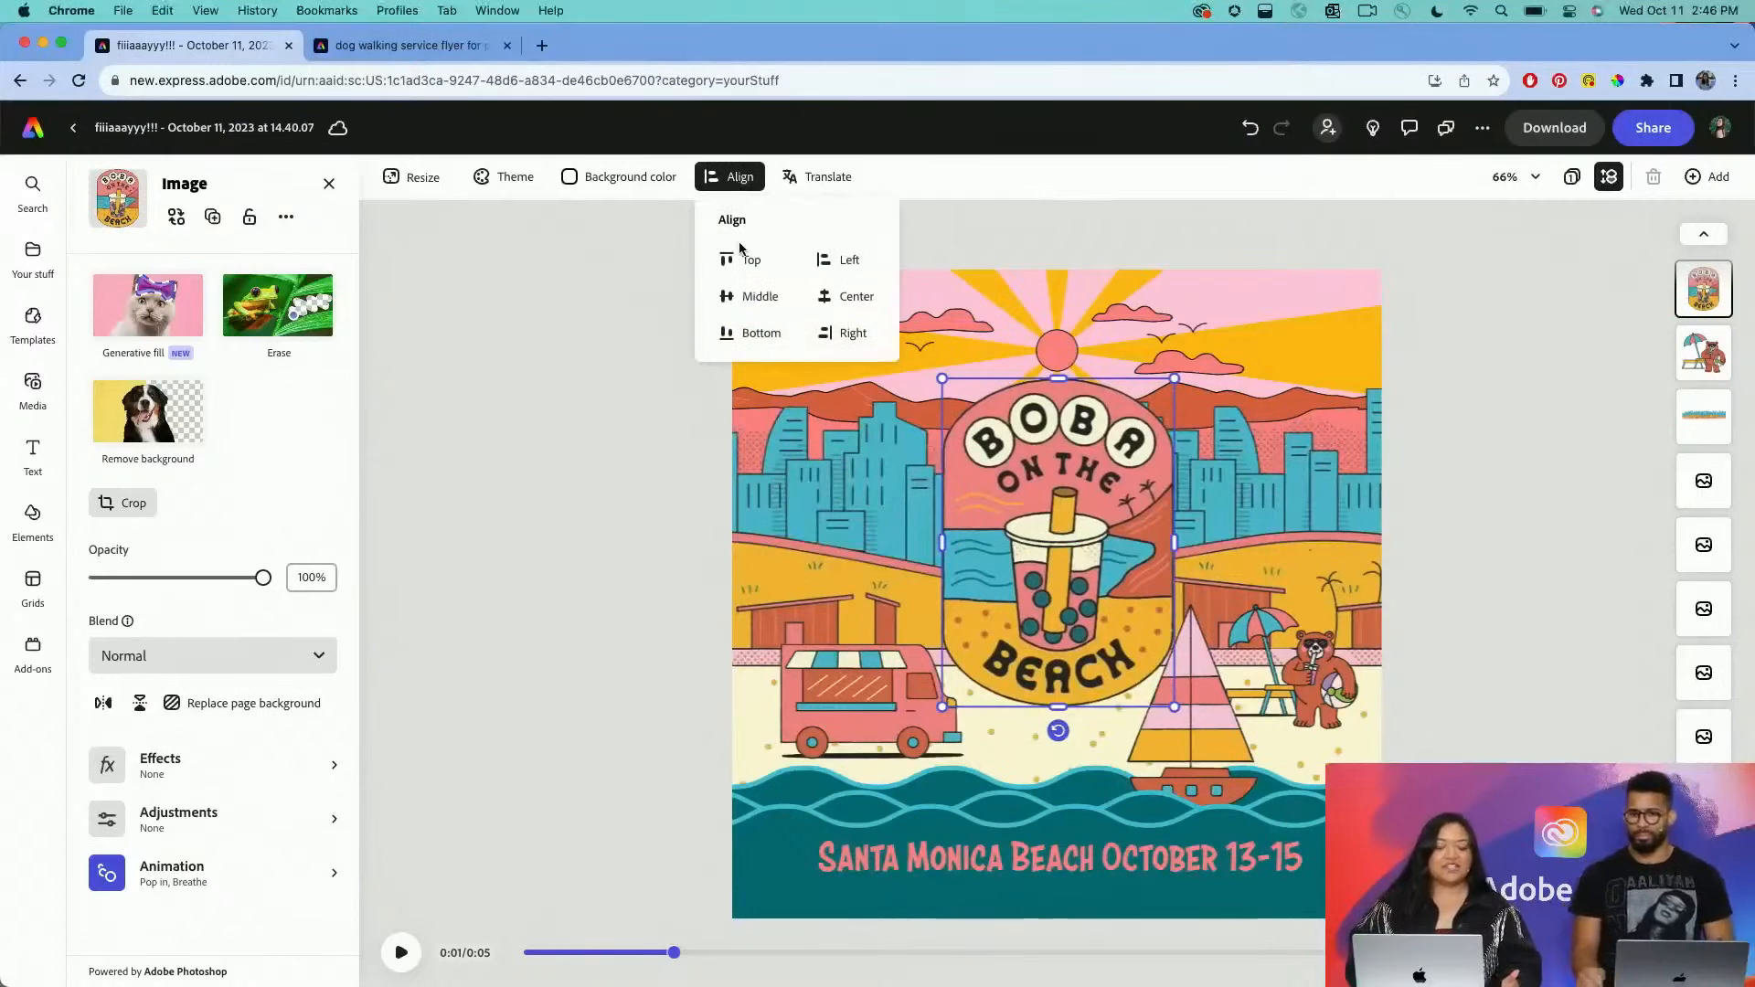
left_click(843, 297)
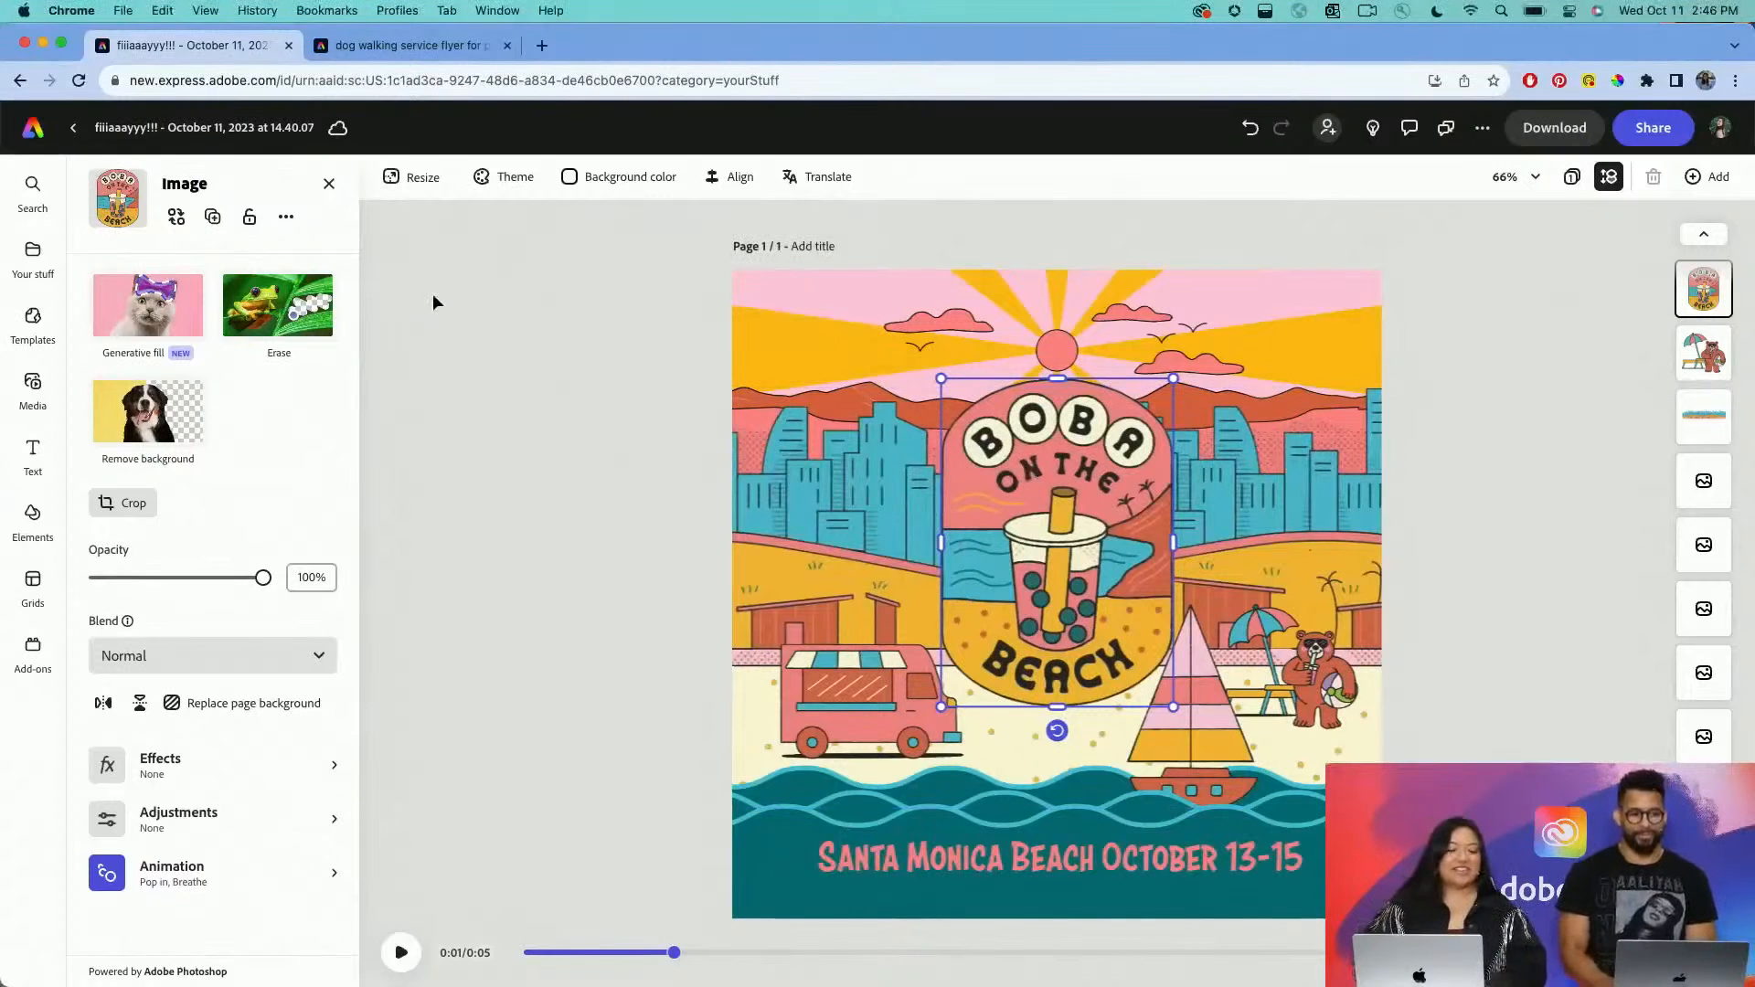
Lock the "Boba on the Beach" badge and try to move it on the page.
left_click(250, 219)
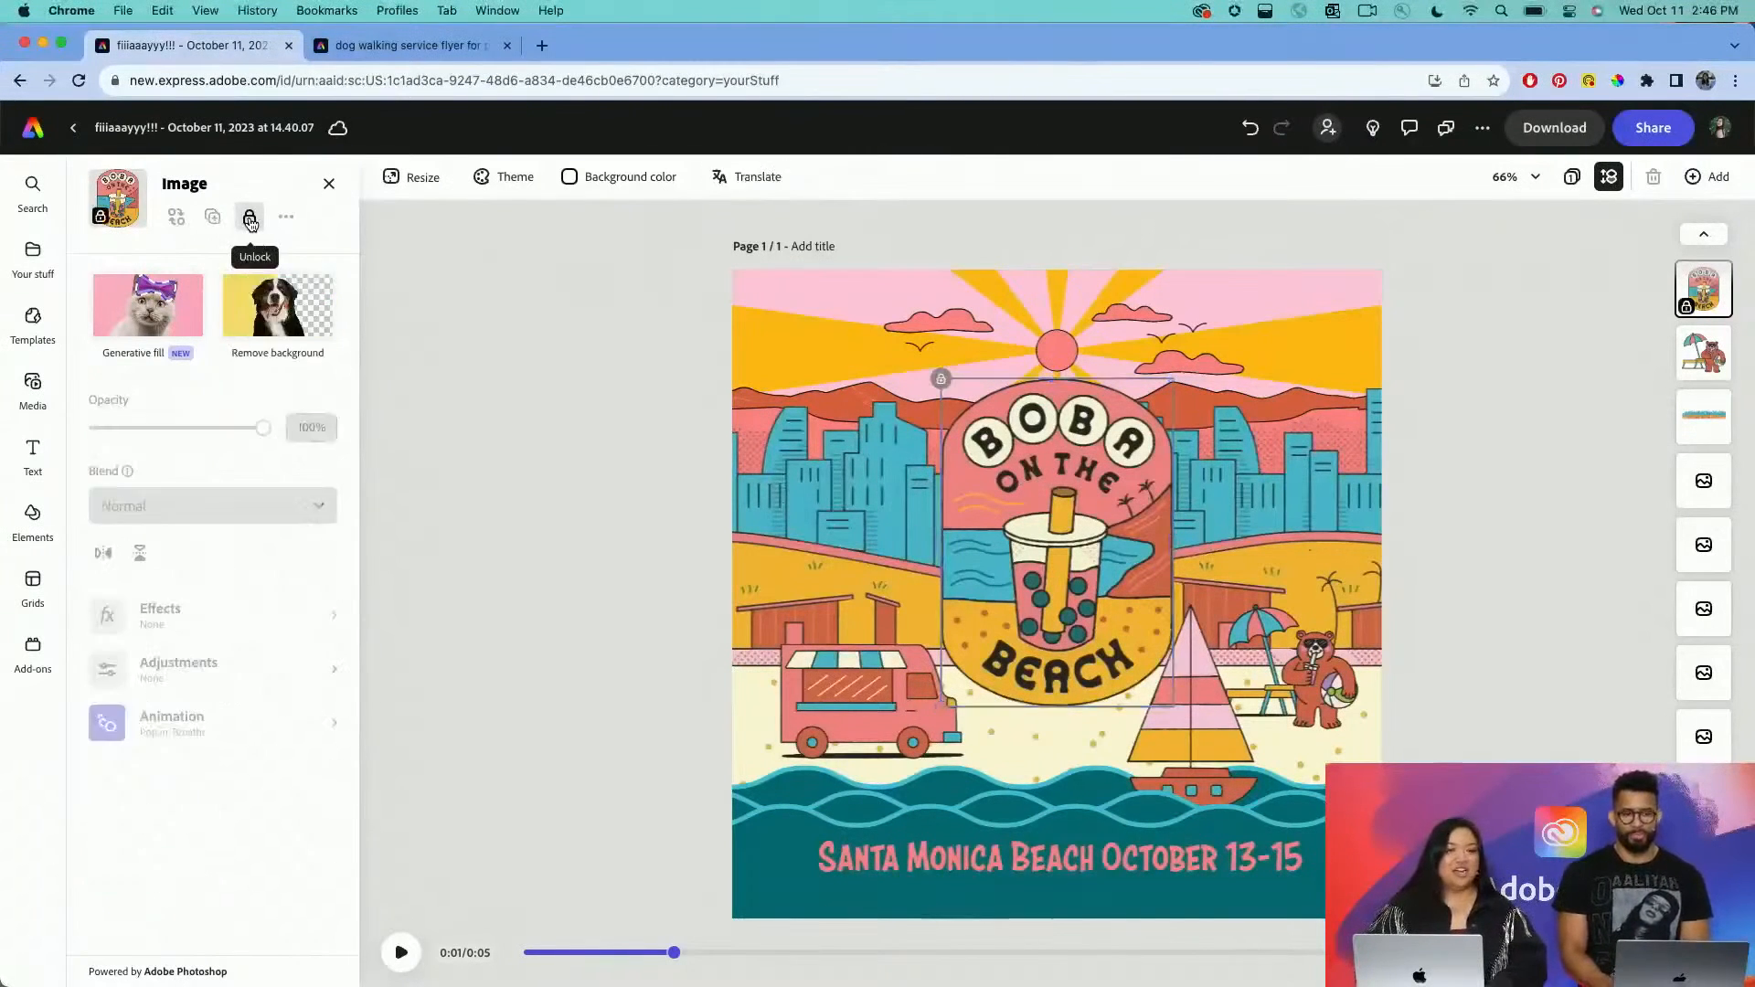
mouse_move(1054, 466)
left_mouse_down()
mouse_move(887, 446)
mouse_move(1068, 451)
mouse_move(1070, 562)
mouse_move(1126, 501)
left_mouse_up()
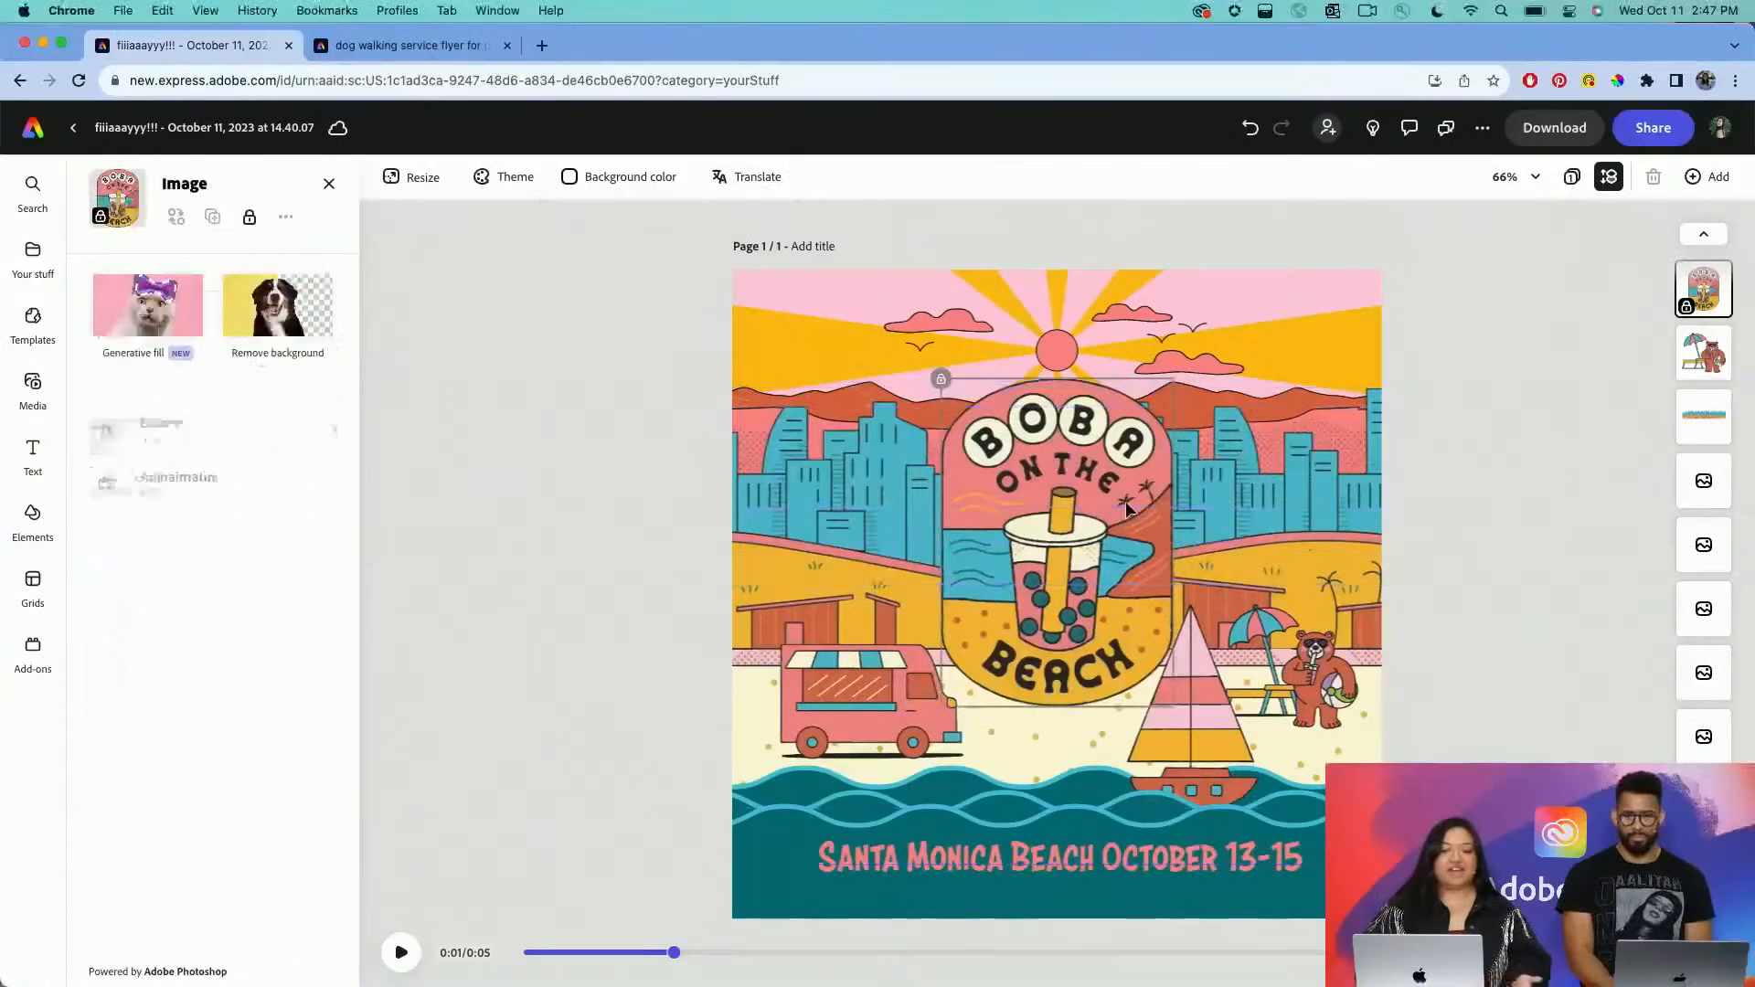
left_click(1604, 334)
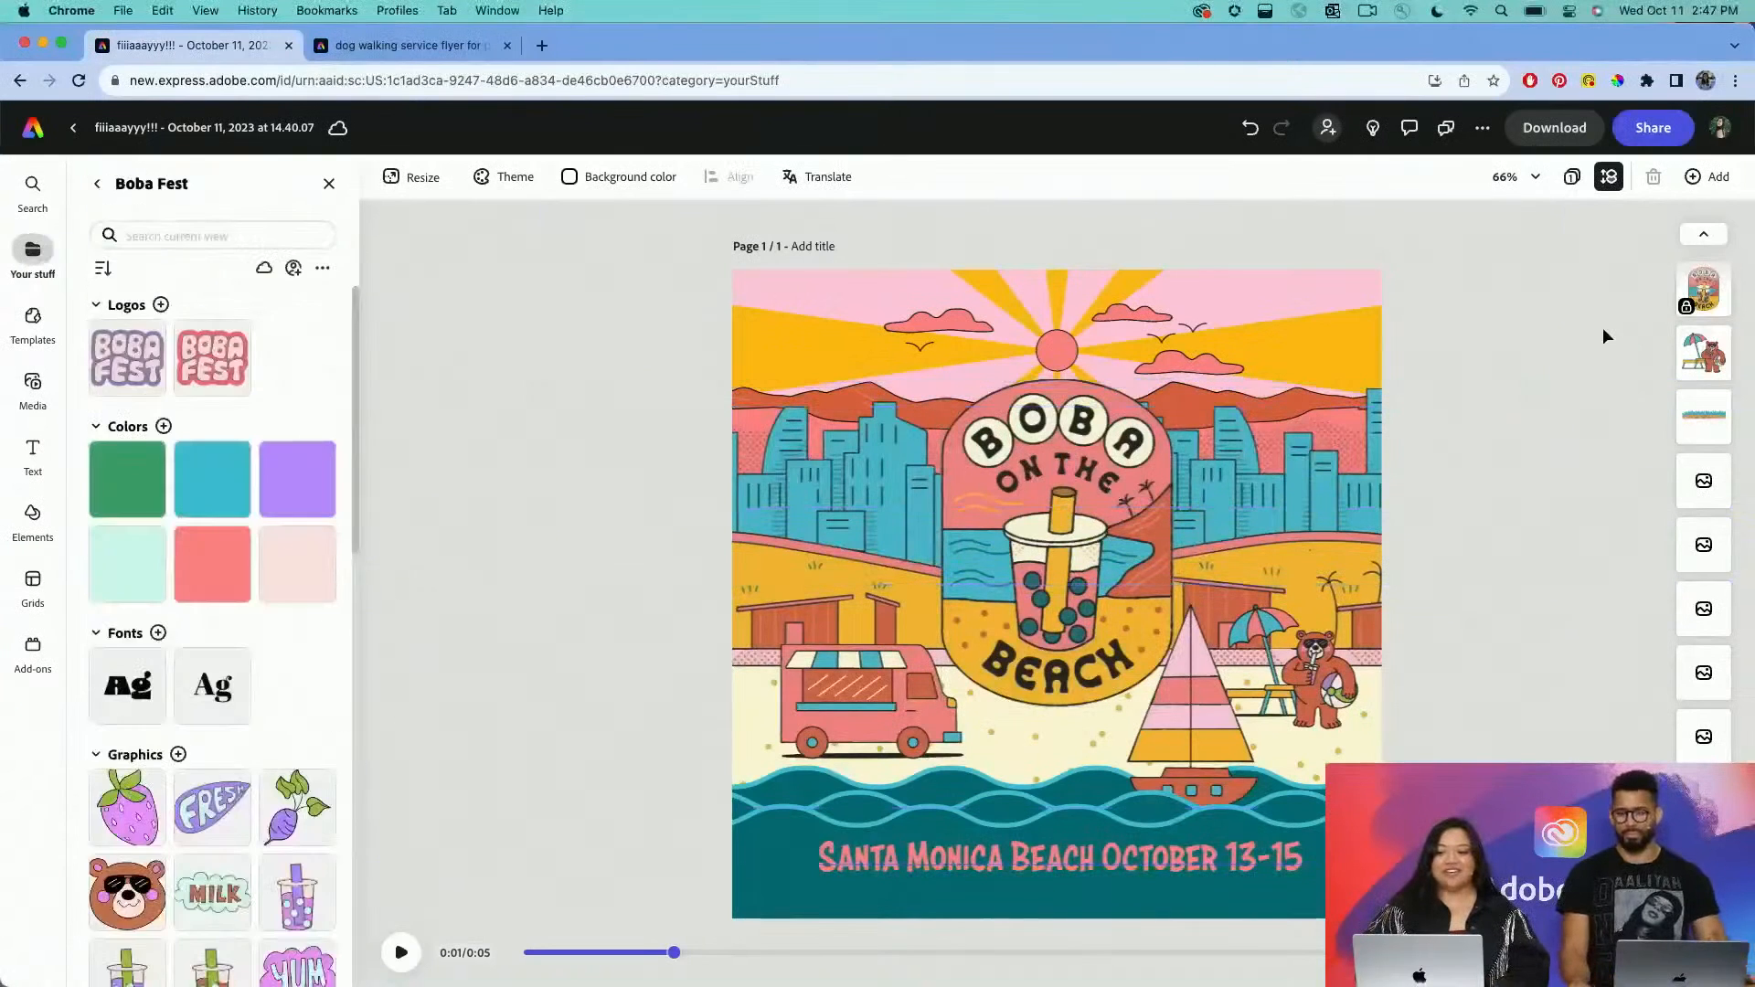
Unlock the "Boba on the Beach" badge and move it slightly down on the page.
left_click(1045, 433)
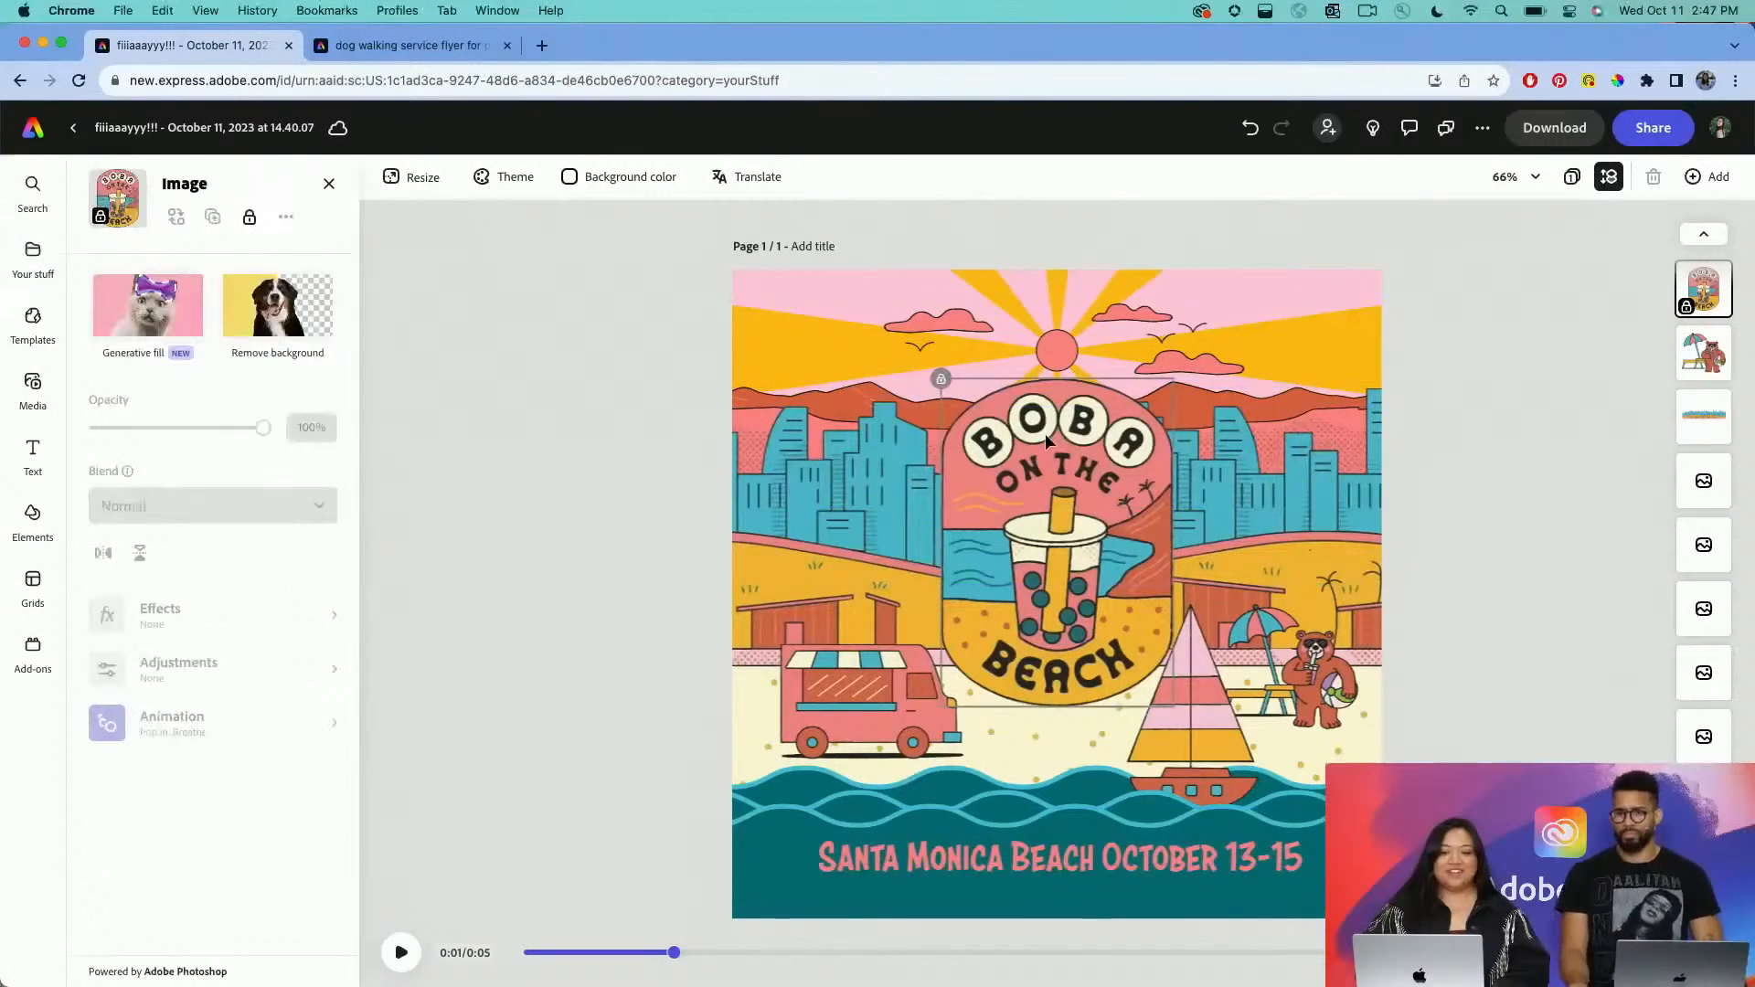
left_click(939, 379)
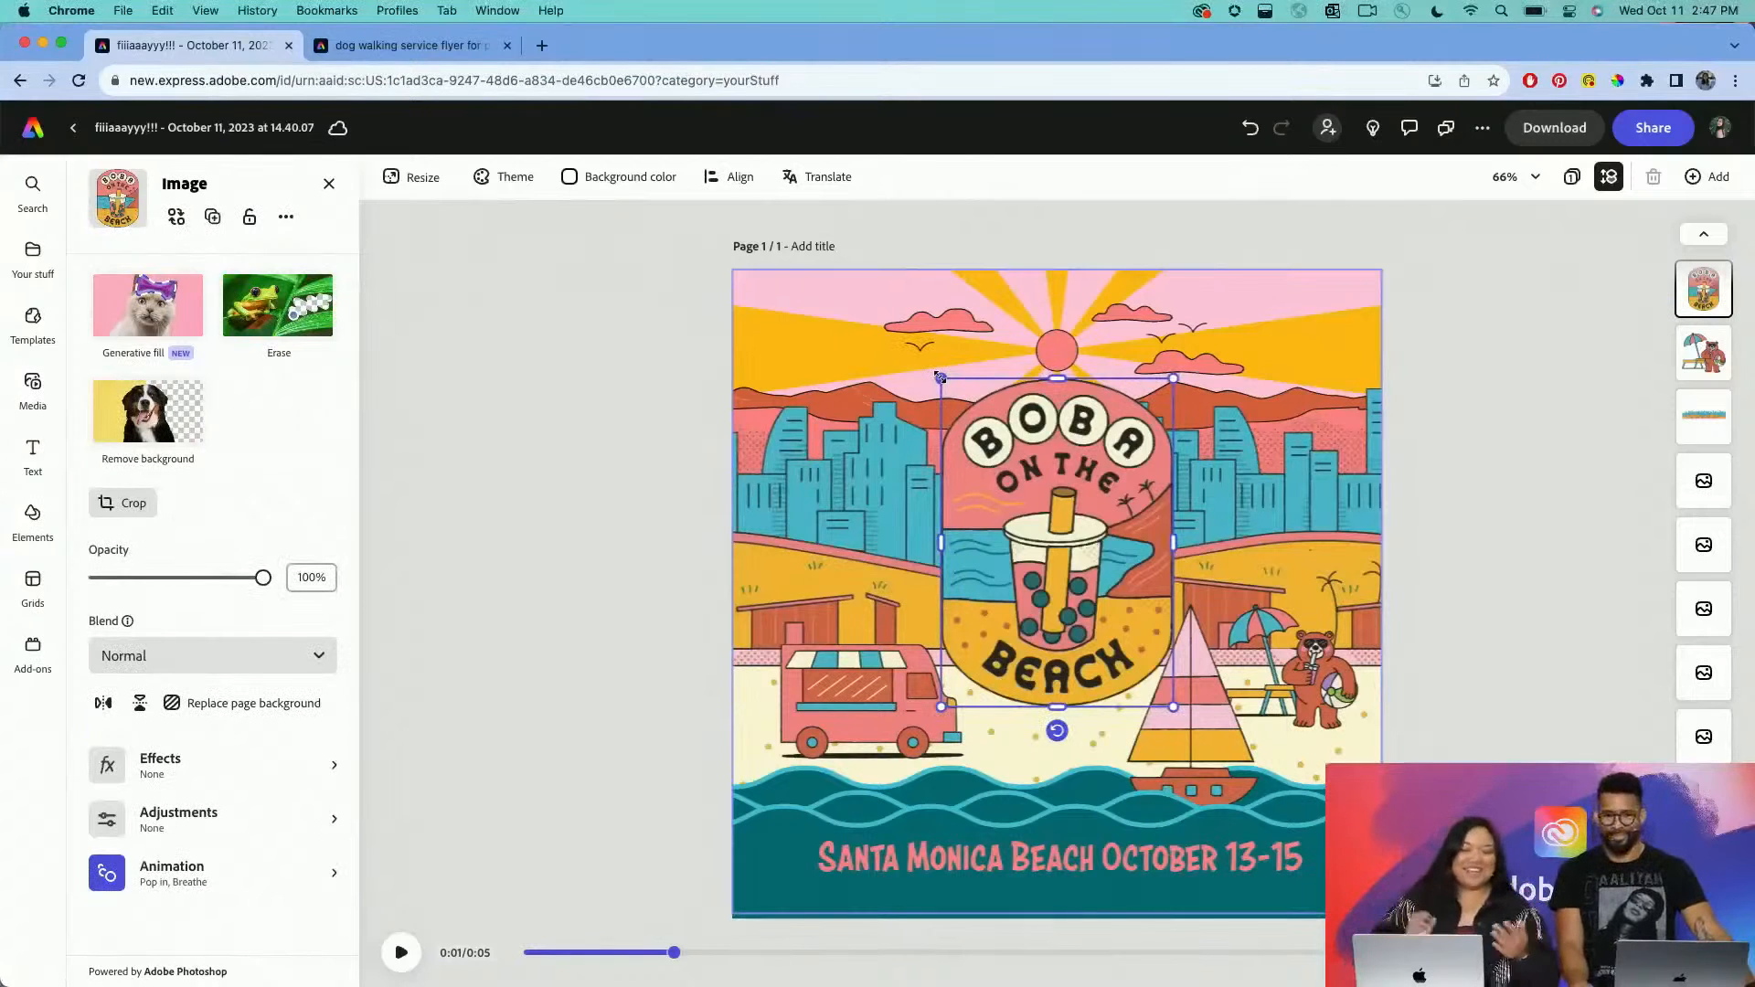
mouse_move(1040, 464)
left_mouse_down()
mouse_move(1061, 429)
mouse_move(1019, 502)
mouse_move(1040, 498)
left_mouse_up()
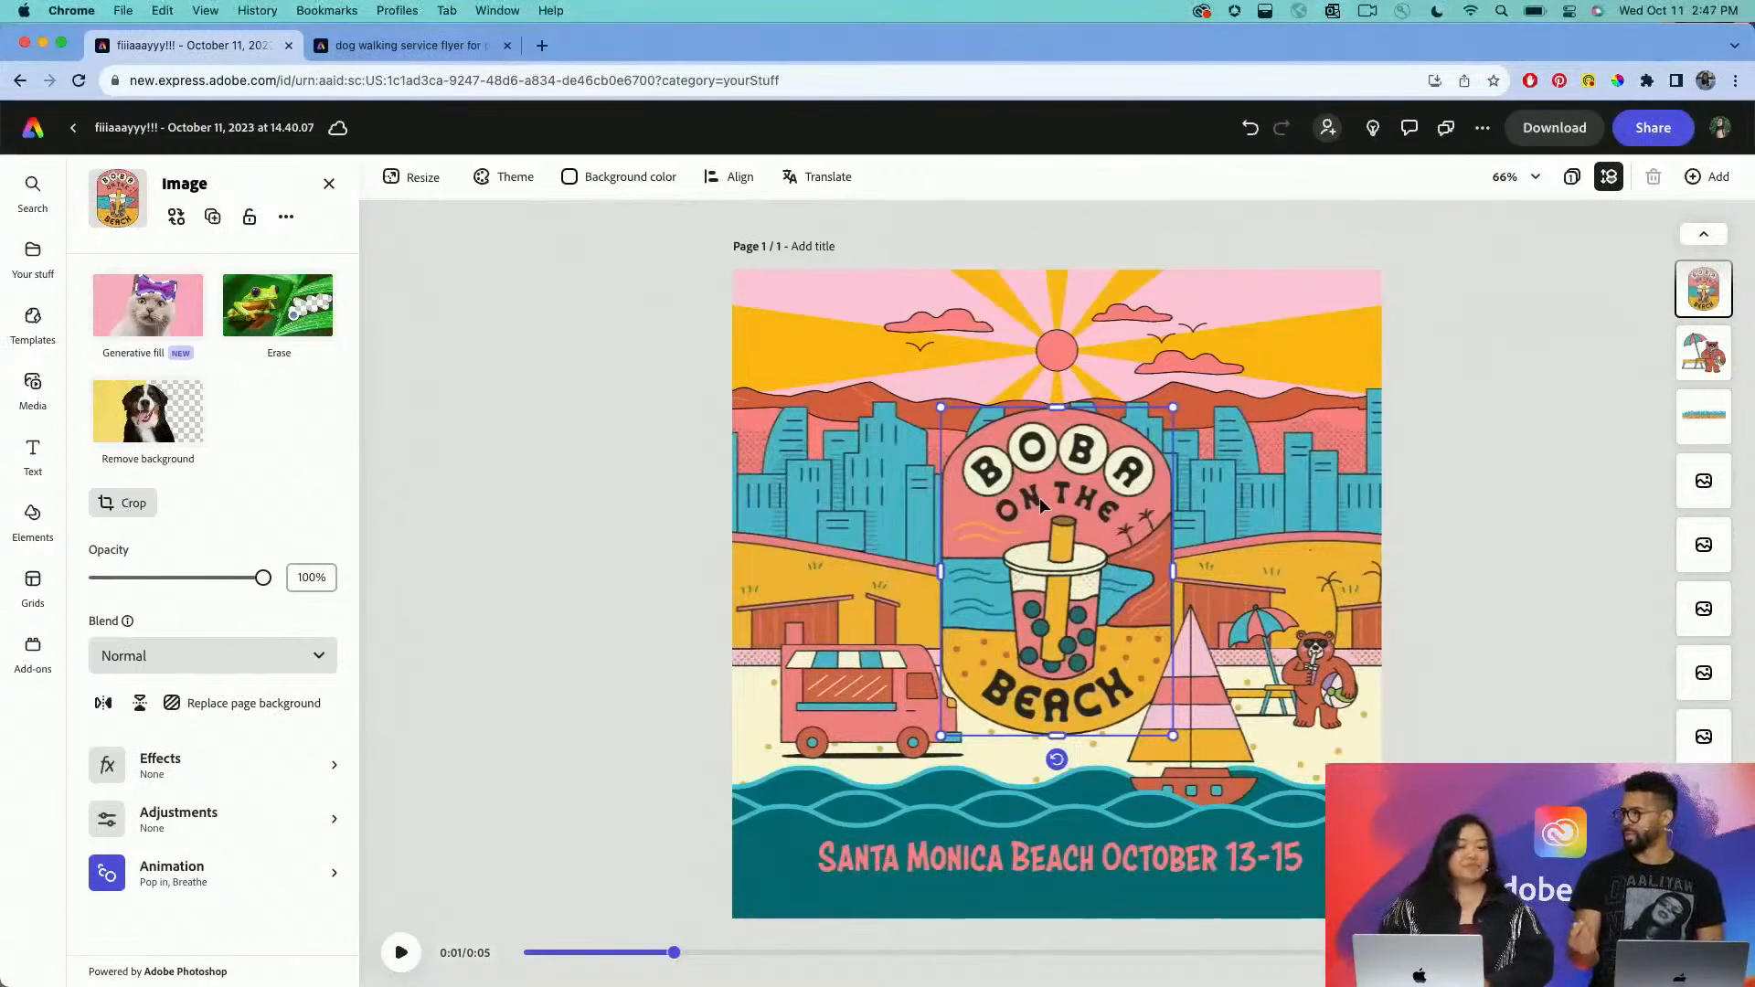
left_click(620, 350)
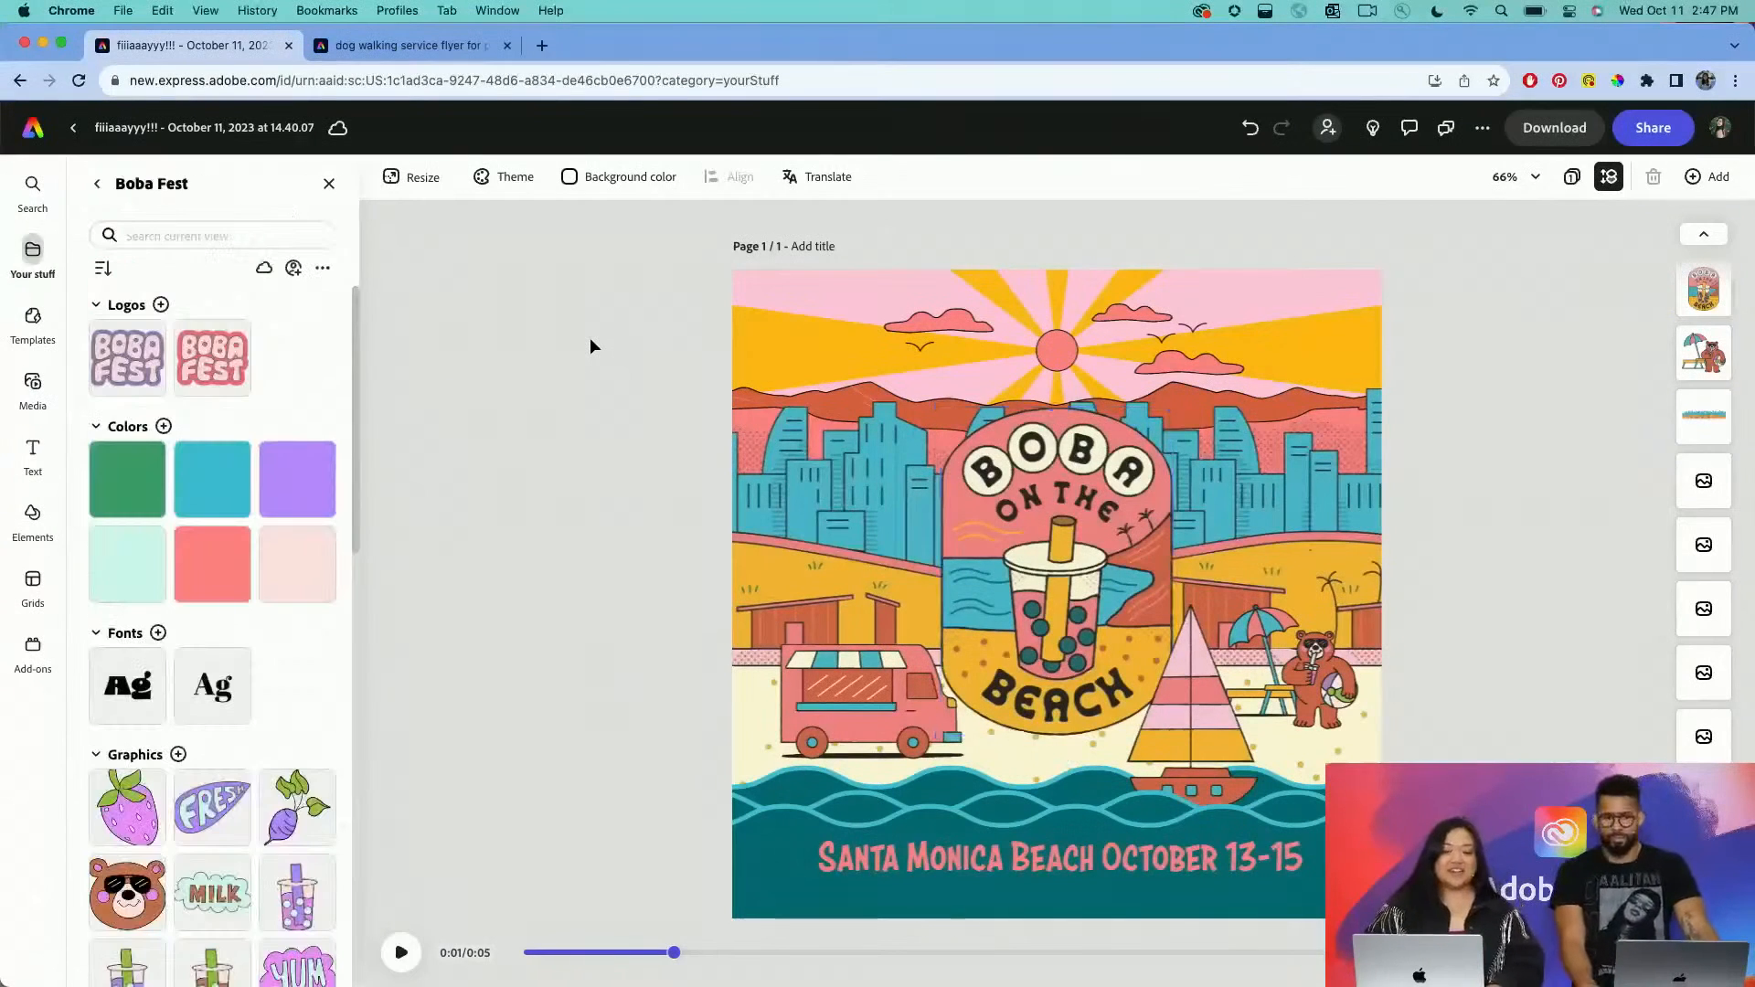
Browse the preset resize formats for the design, from social media and video sizes to document sizes.
left_click(389, 183)
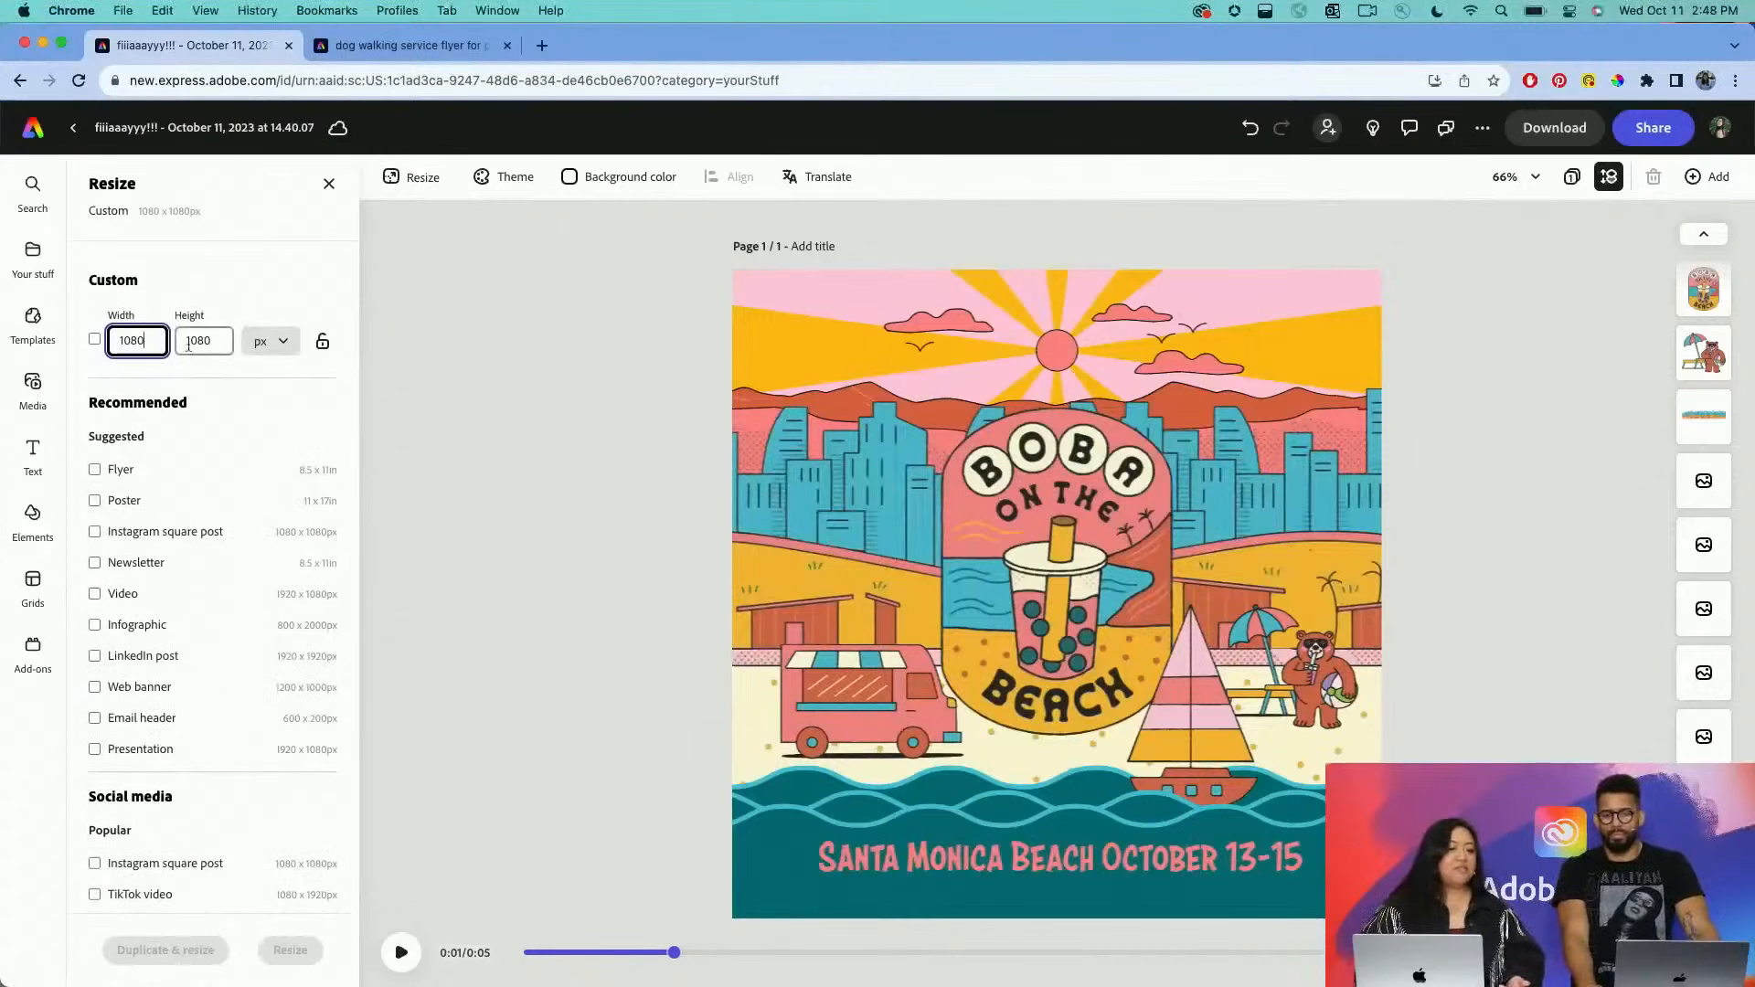
scroll(242, 663, "down", 3)
scroll(243, 663, "down", 10)
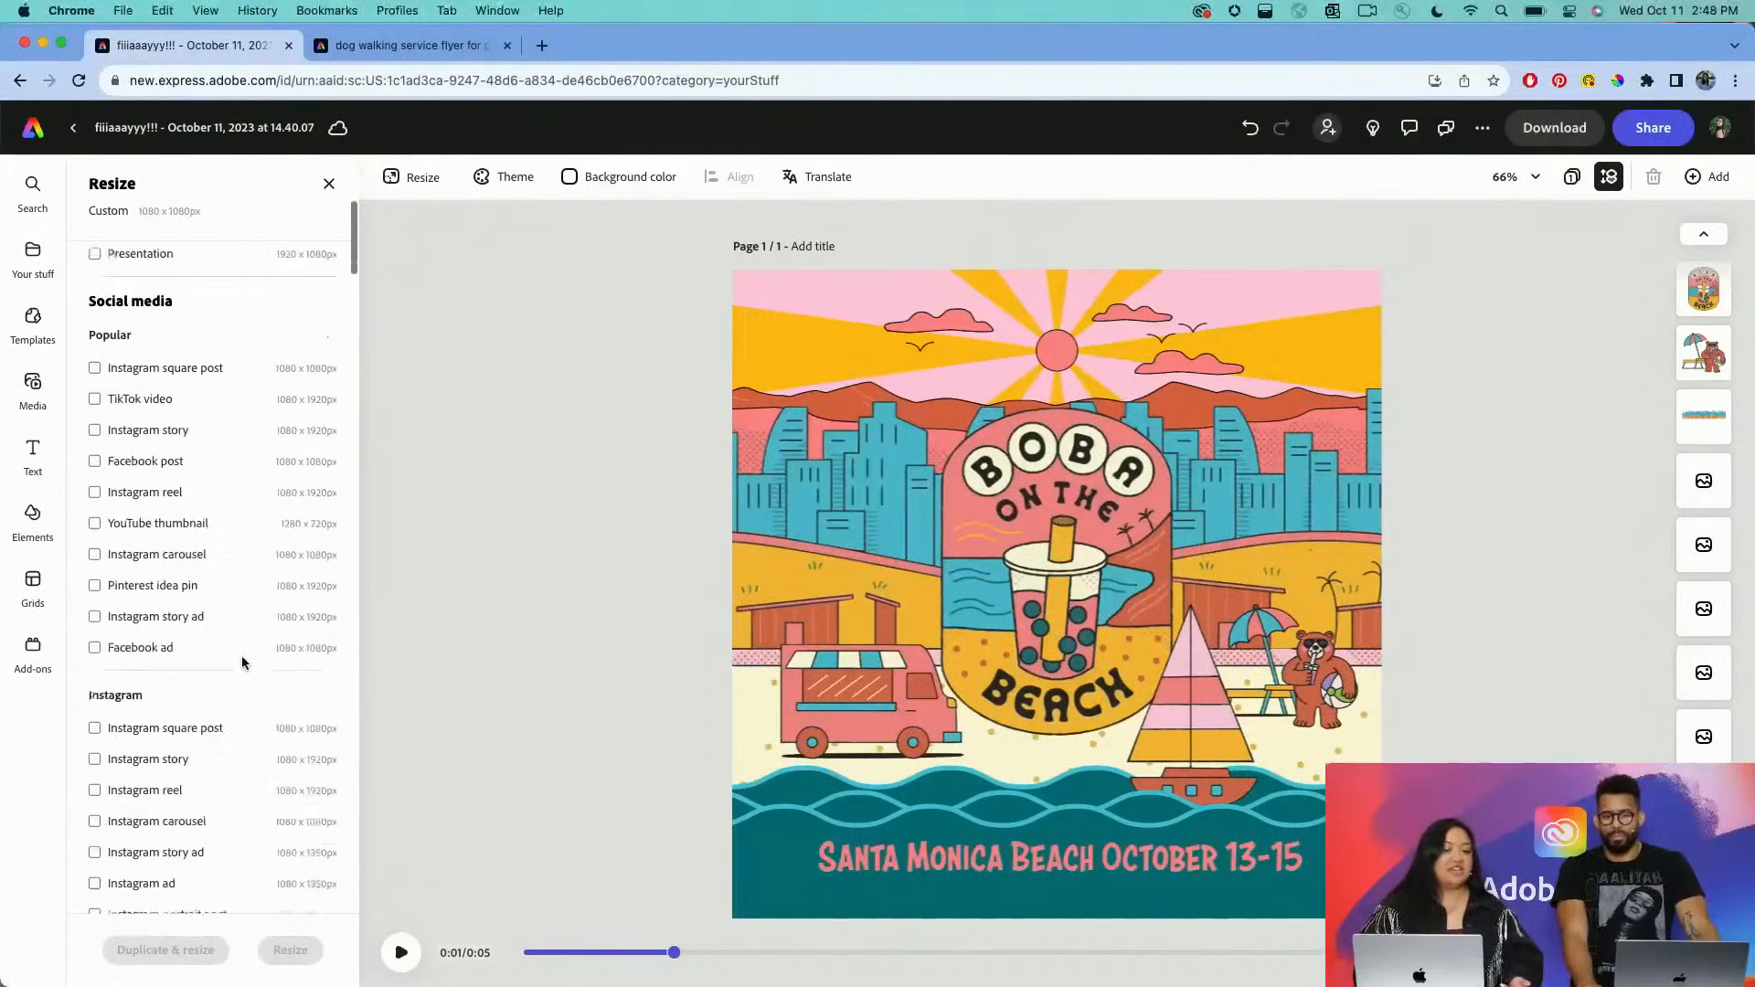
scroll(242, 663, "down", 15)
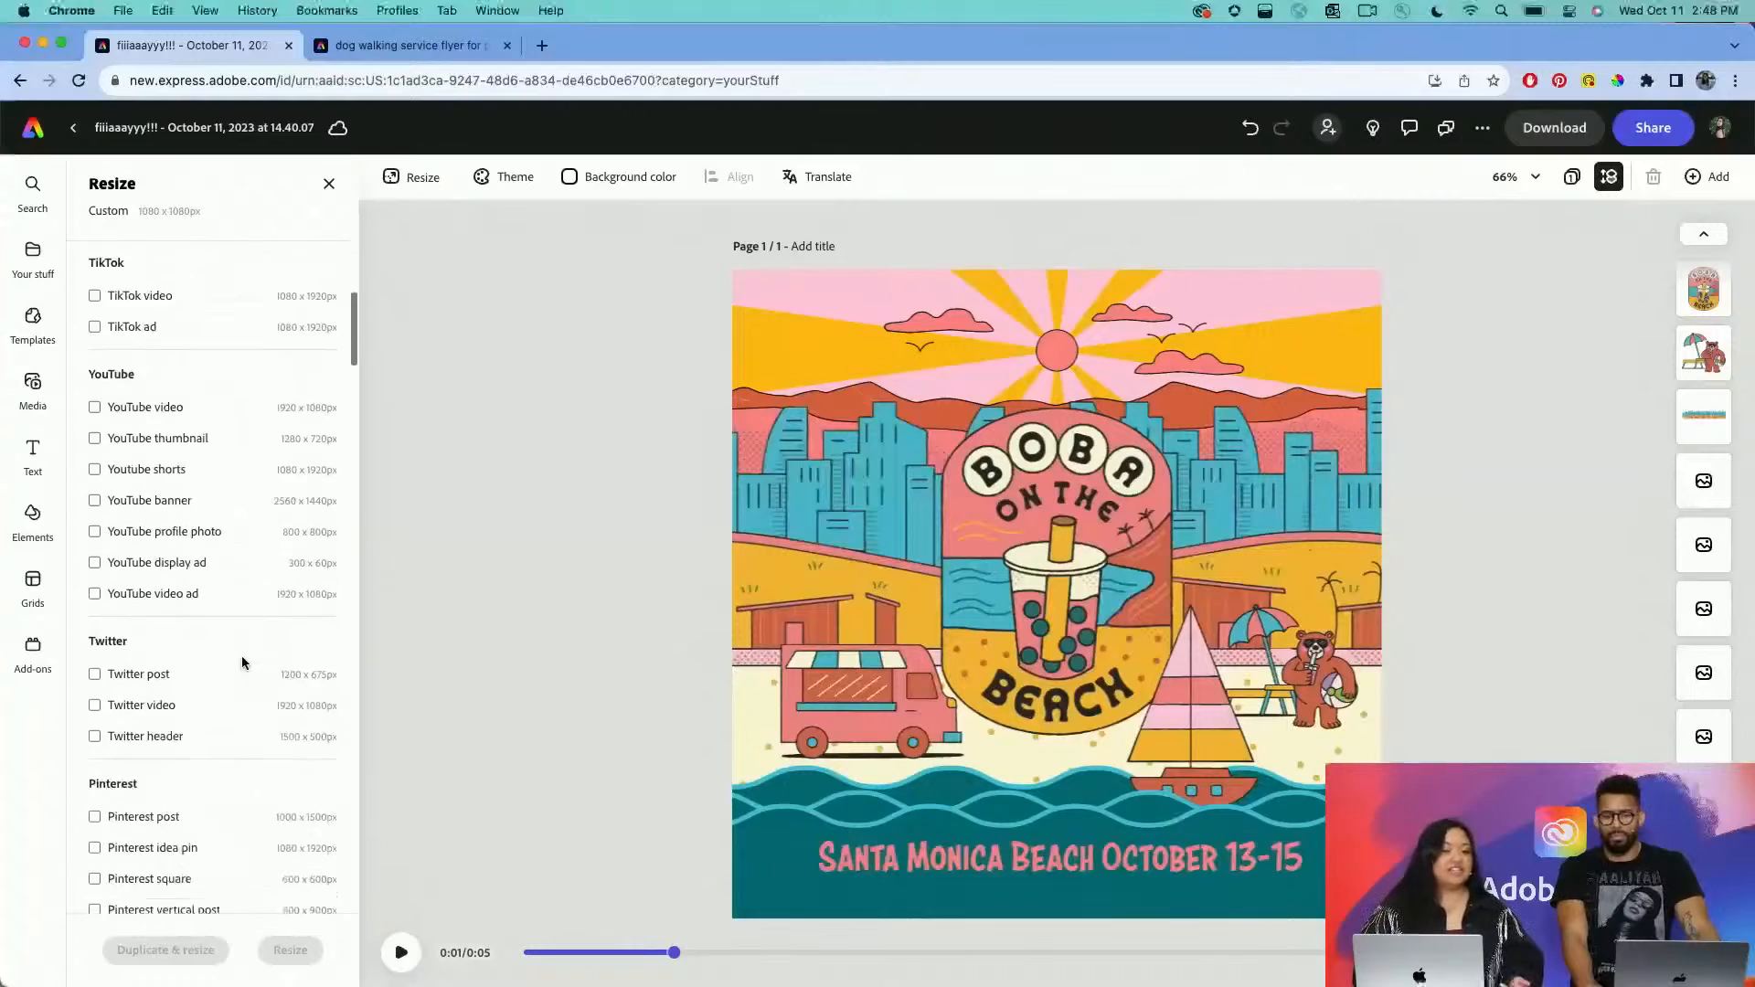
scroll(241, 661, "down", 15)
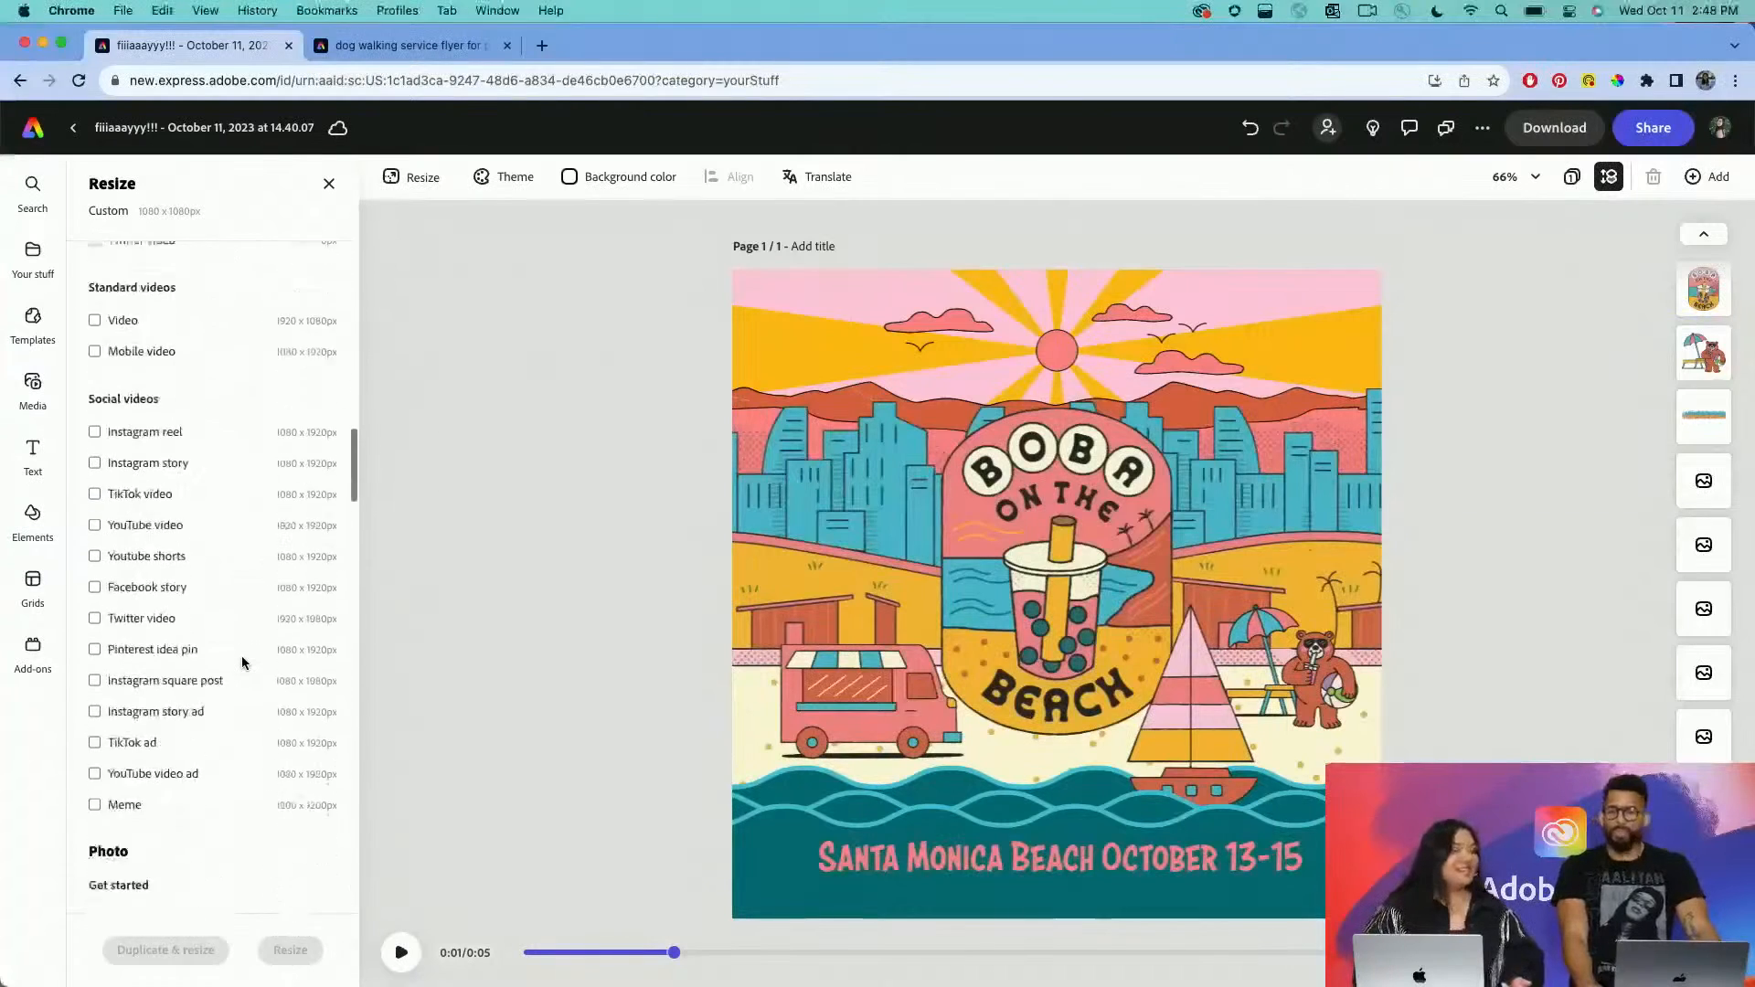
scroll(241, 662, "down", 3)
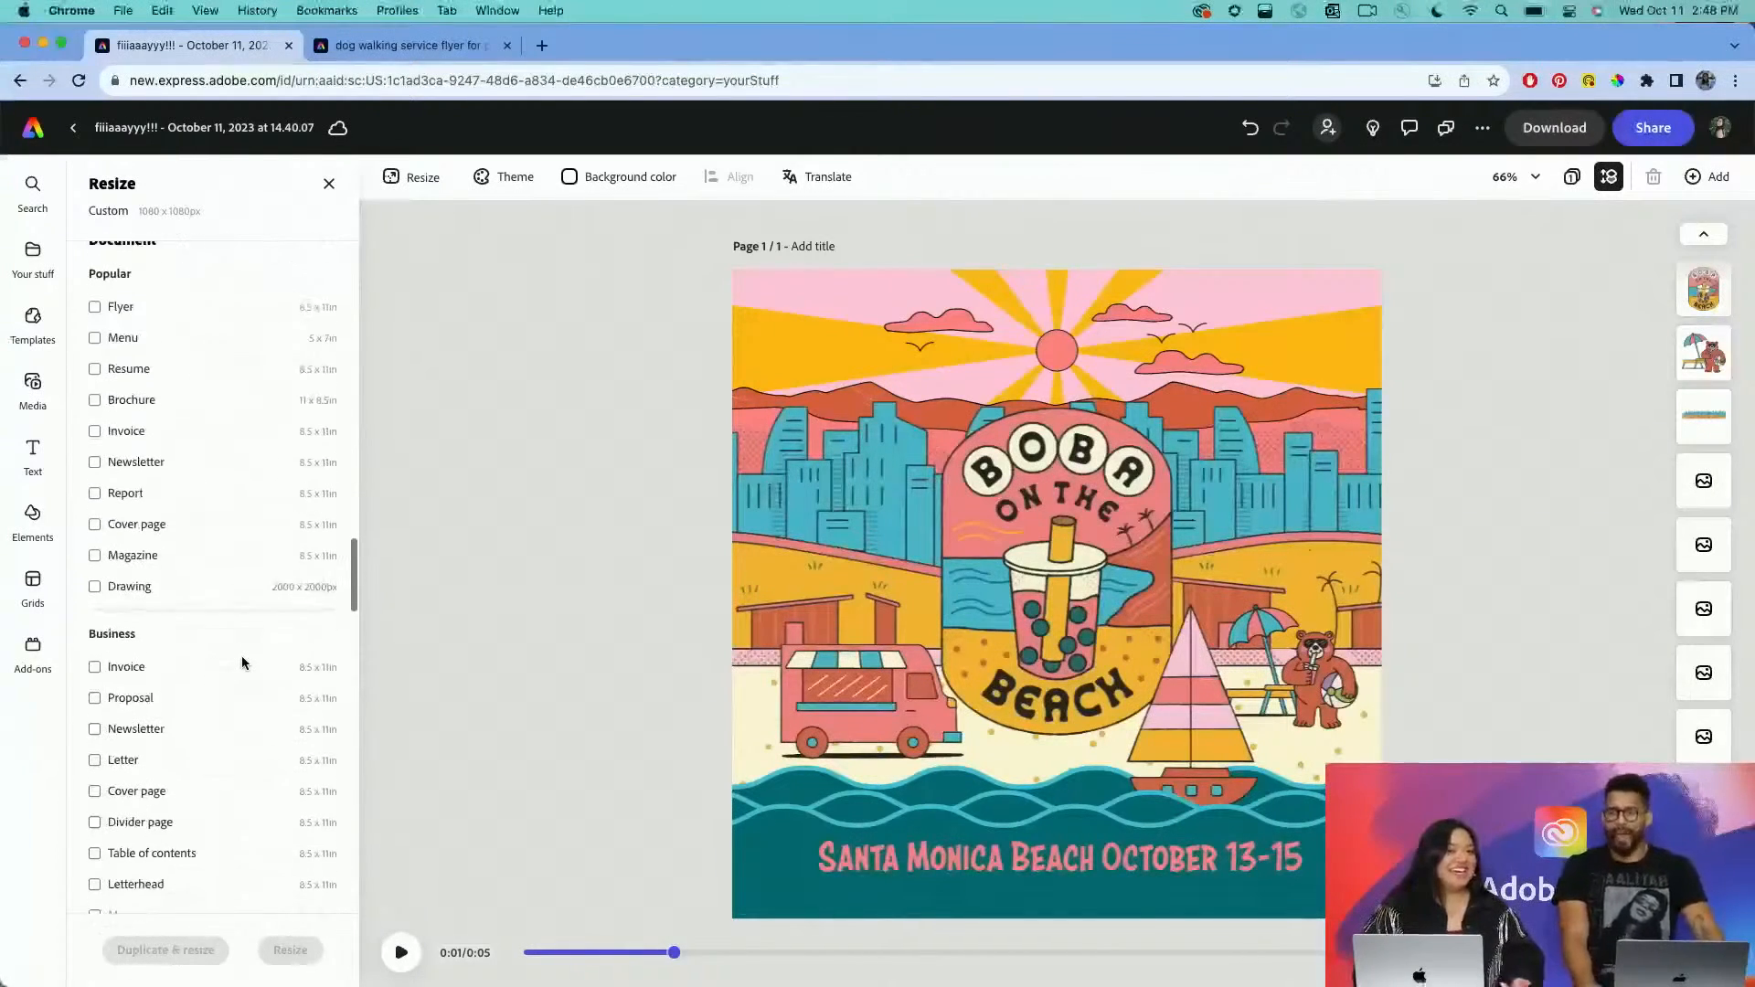
scroll(241, 661, "up", 15)
scroll(242, 660, "up", 15)
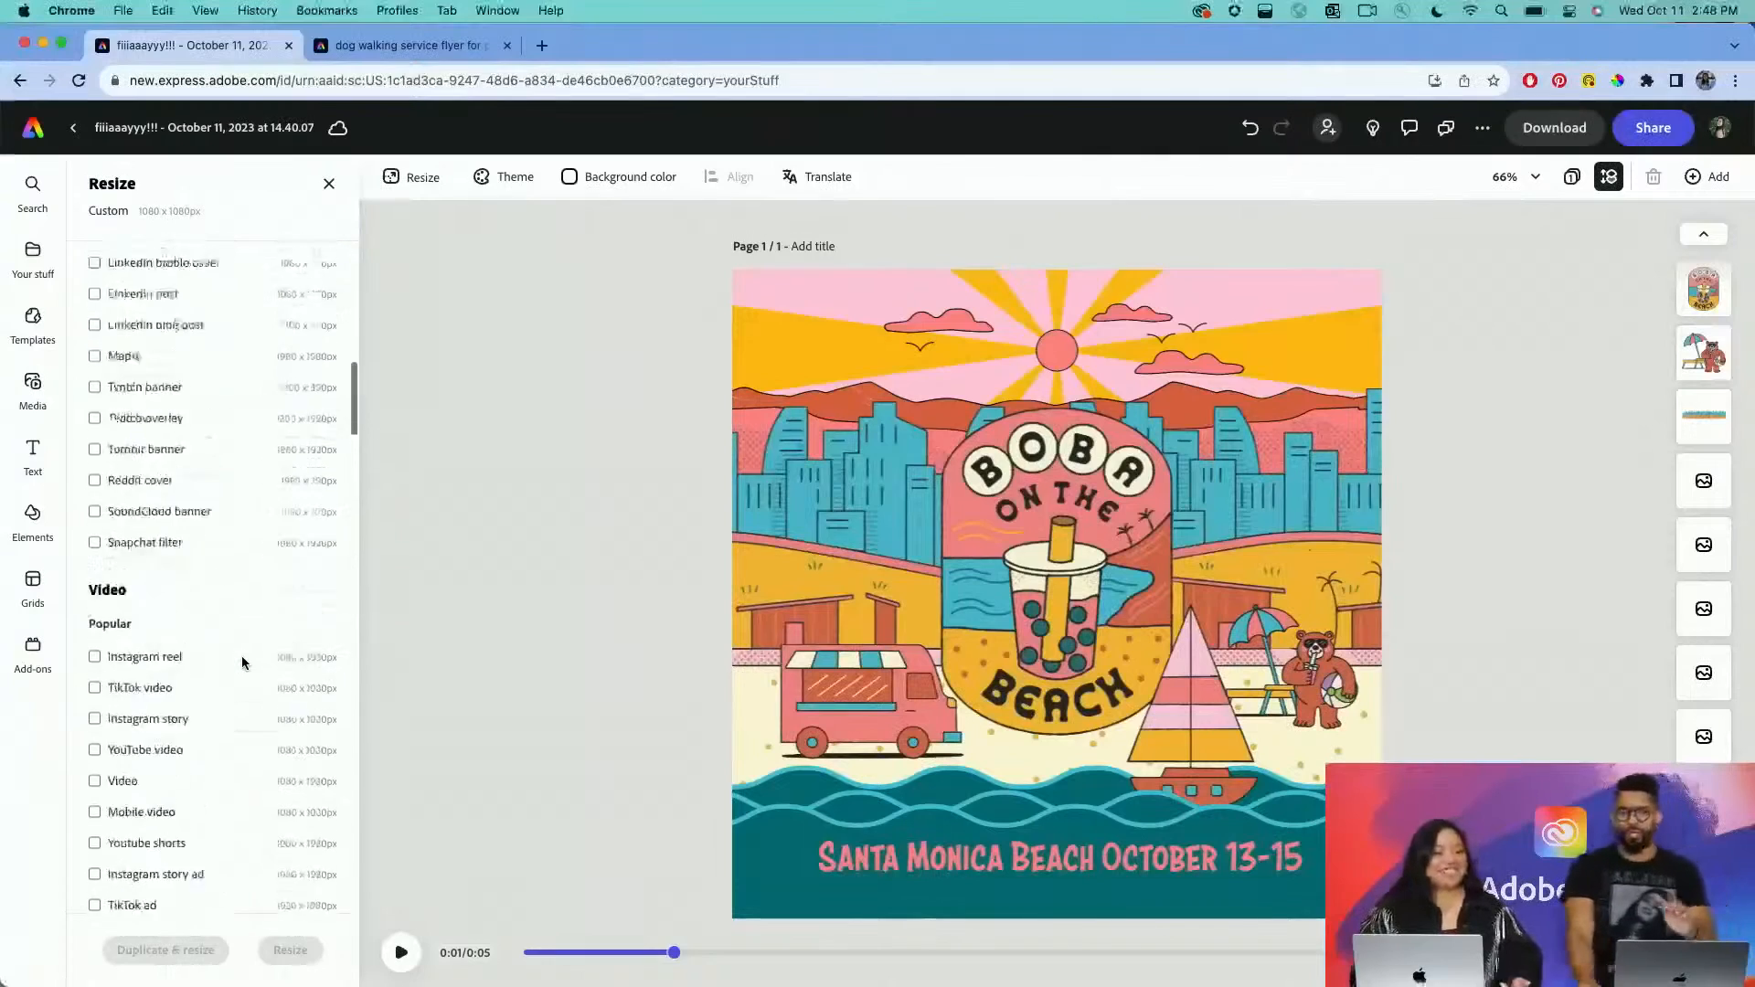
scroll(244, 662, "up", 10)
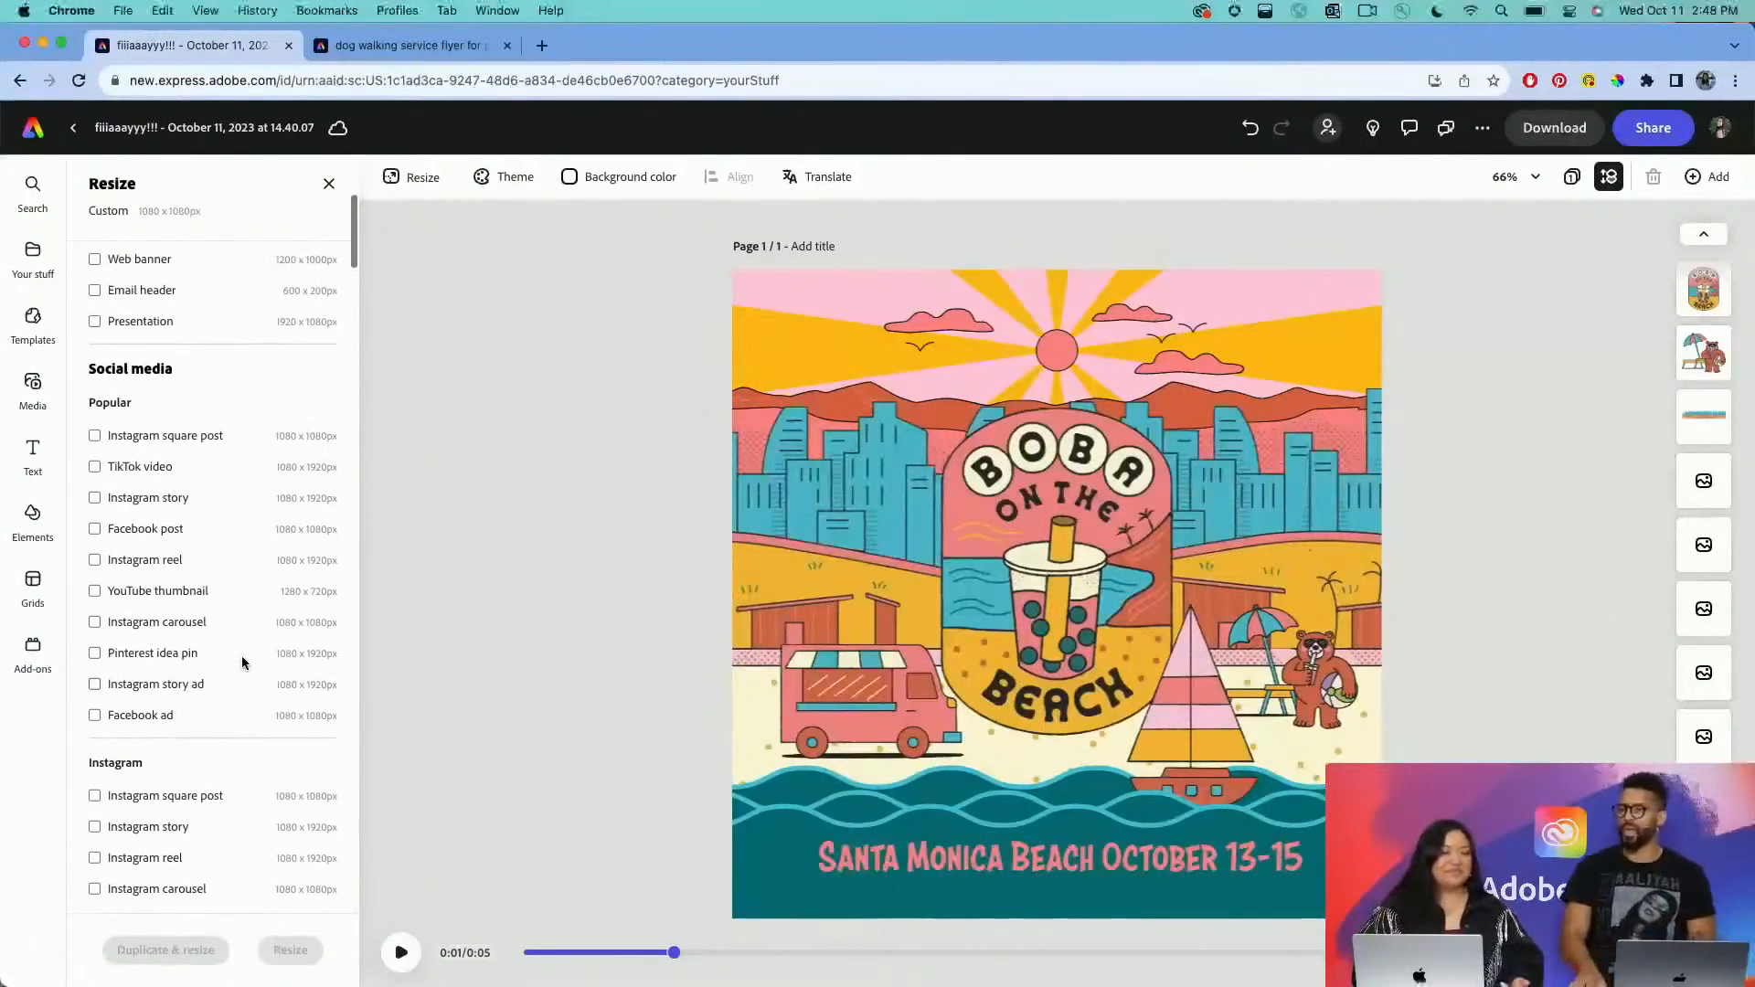
scroll(242, 656, "down", 1)
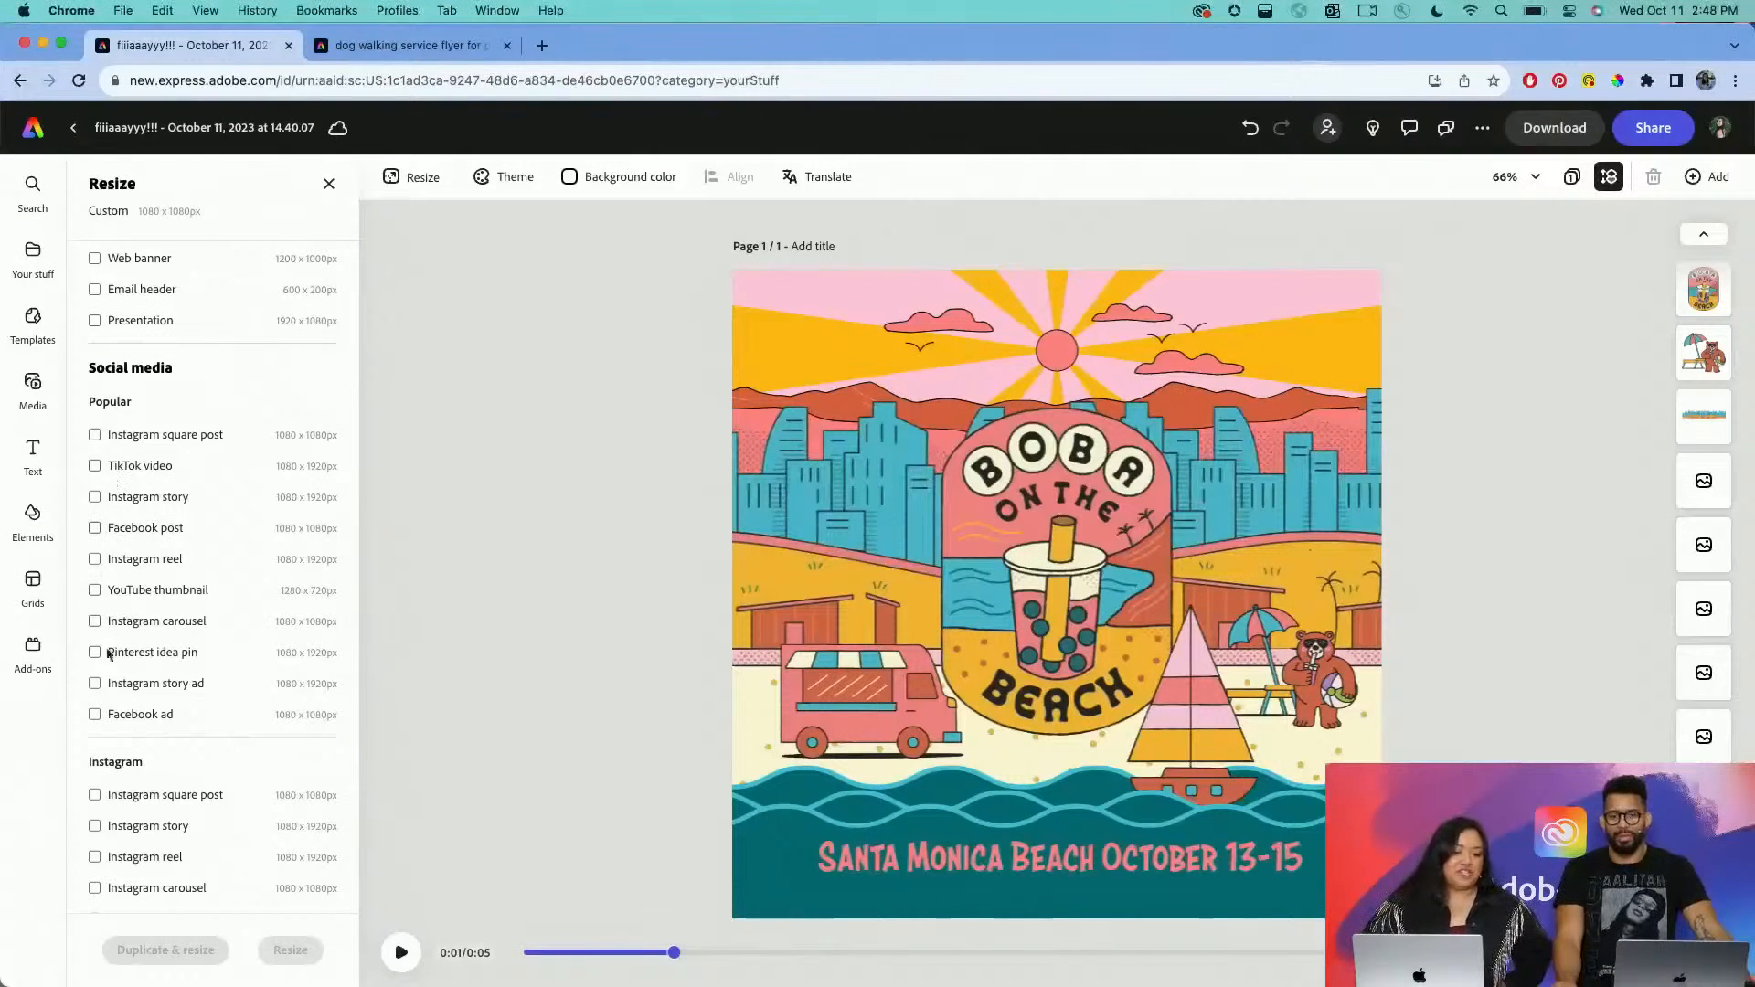
Duplicate and resize the design for TikTok video, Instagram story, Facebook post, YouTube thumbnail, Pinterest idea pin and additional social media formats.
left_click(95, 466)
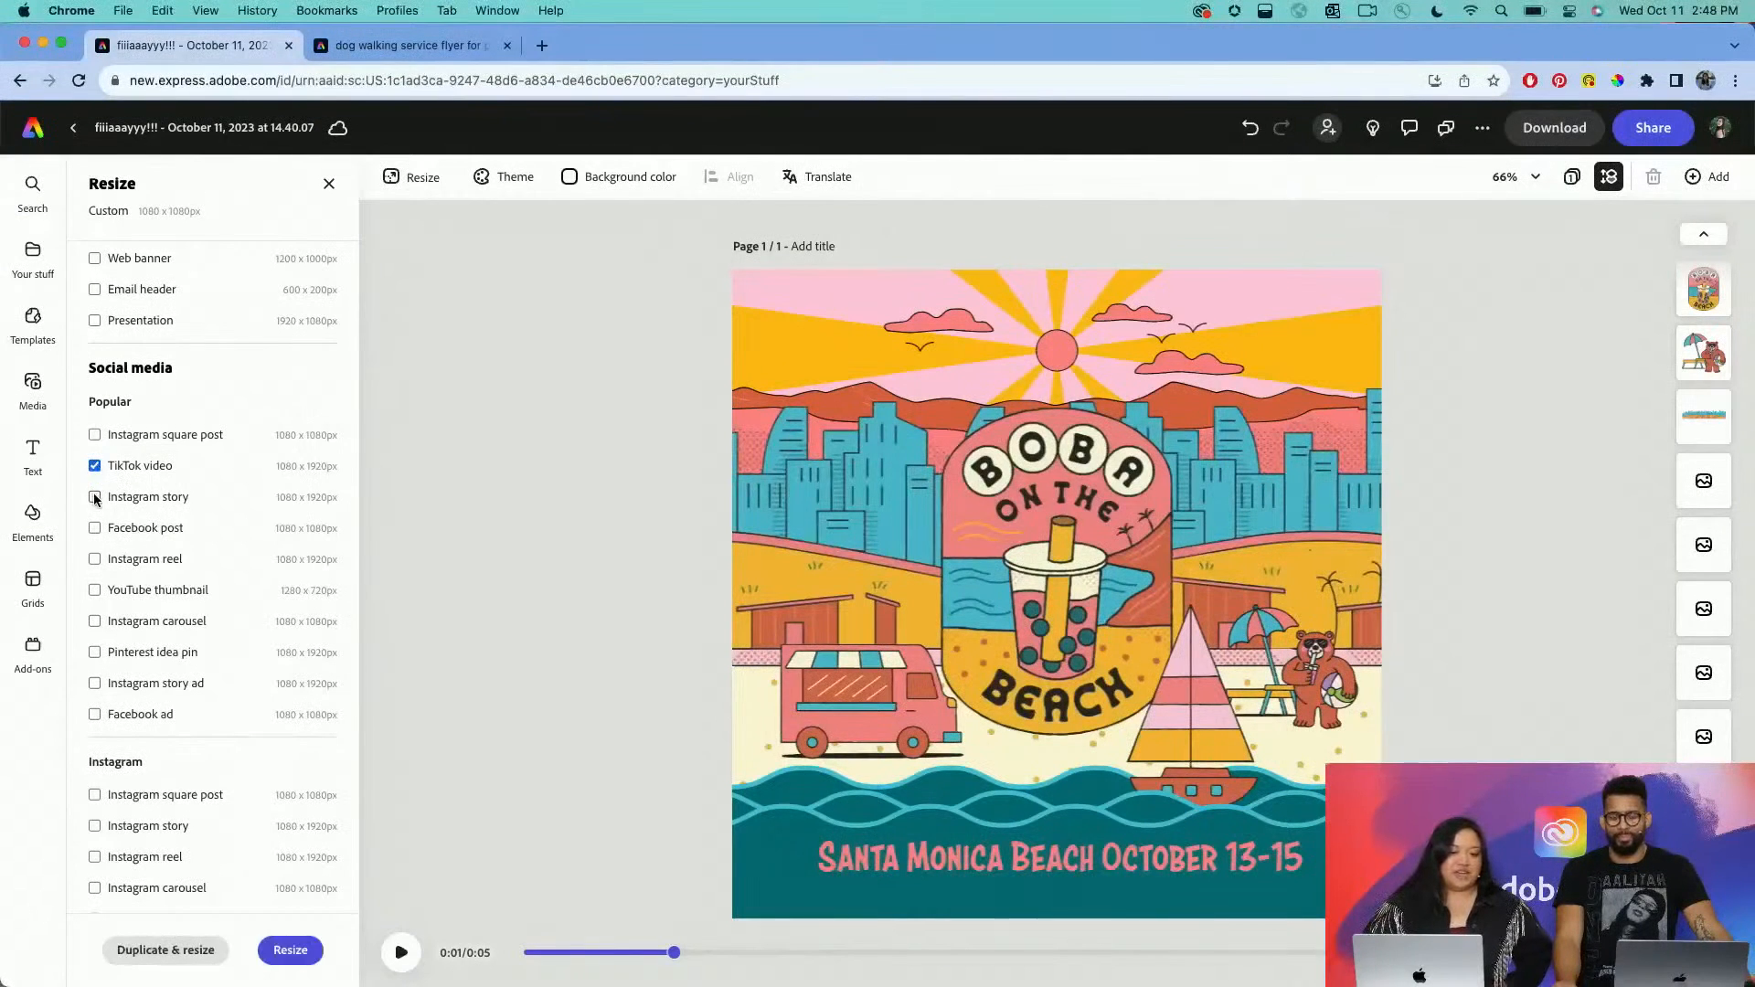
left_click(95, 497)
left_click(95, 528)
left_click(95, 590)
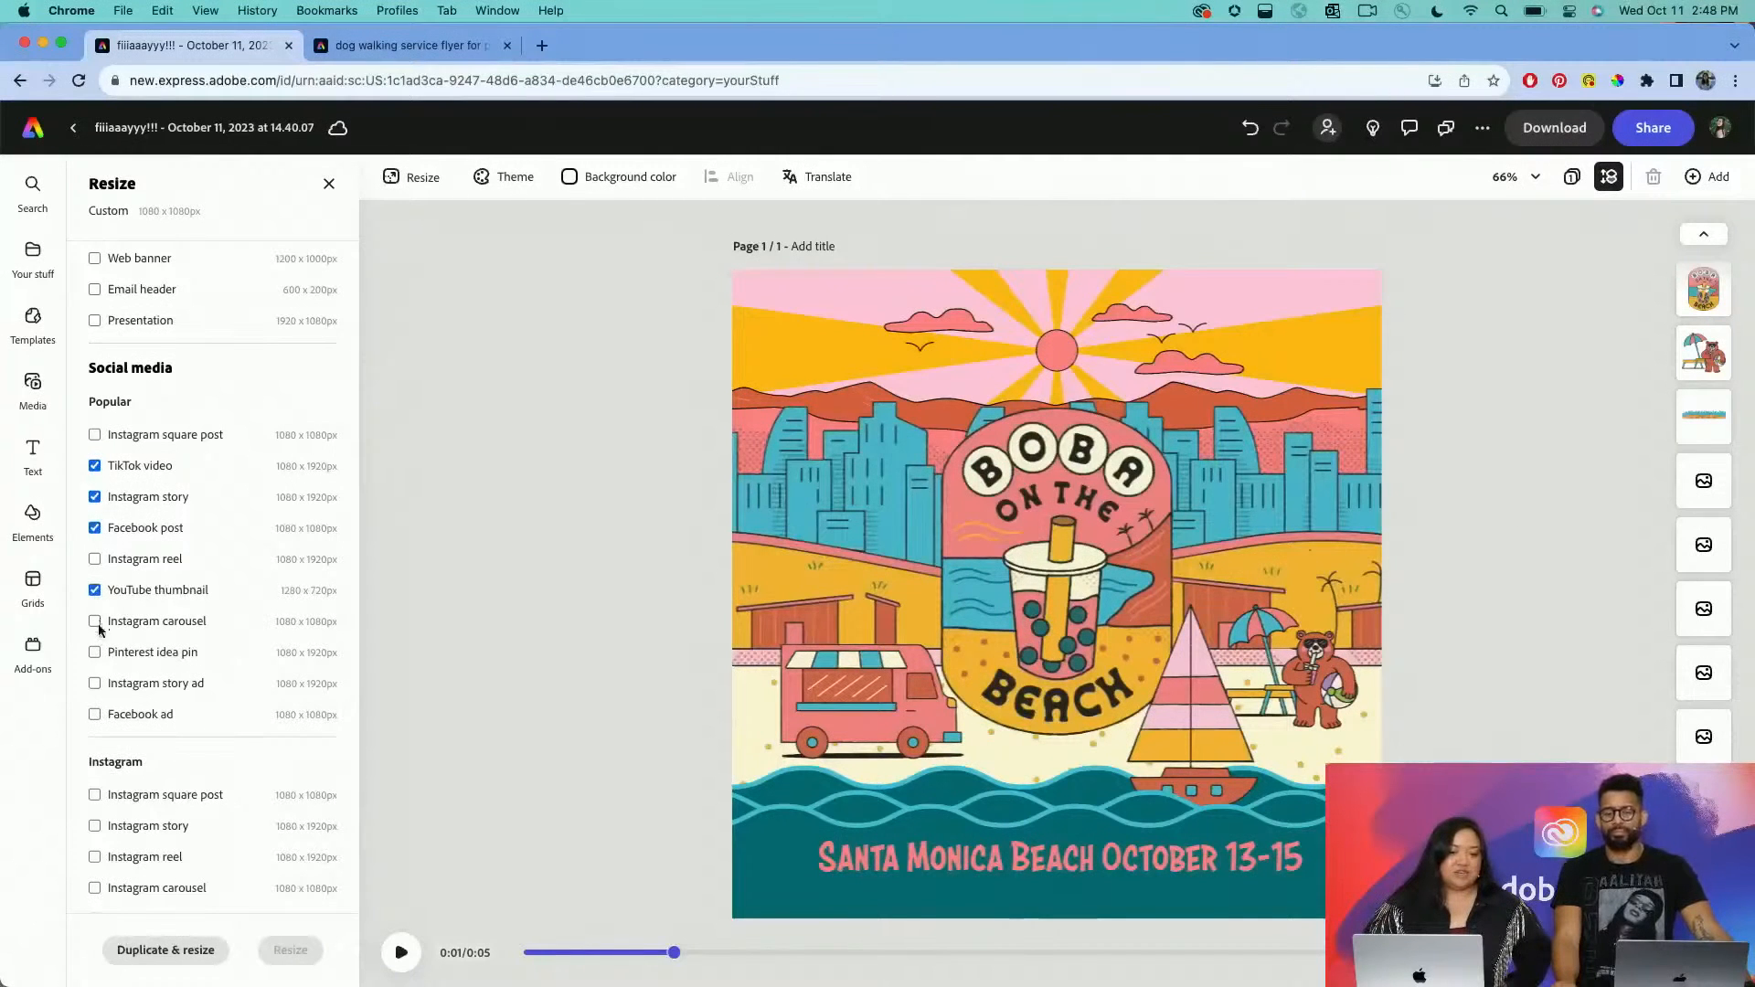
left_click(95, 652)
scroll(95, 700, "down", 4)
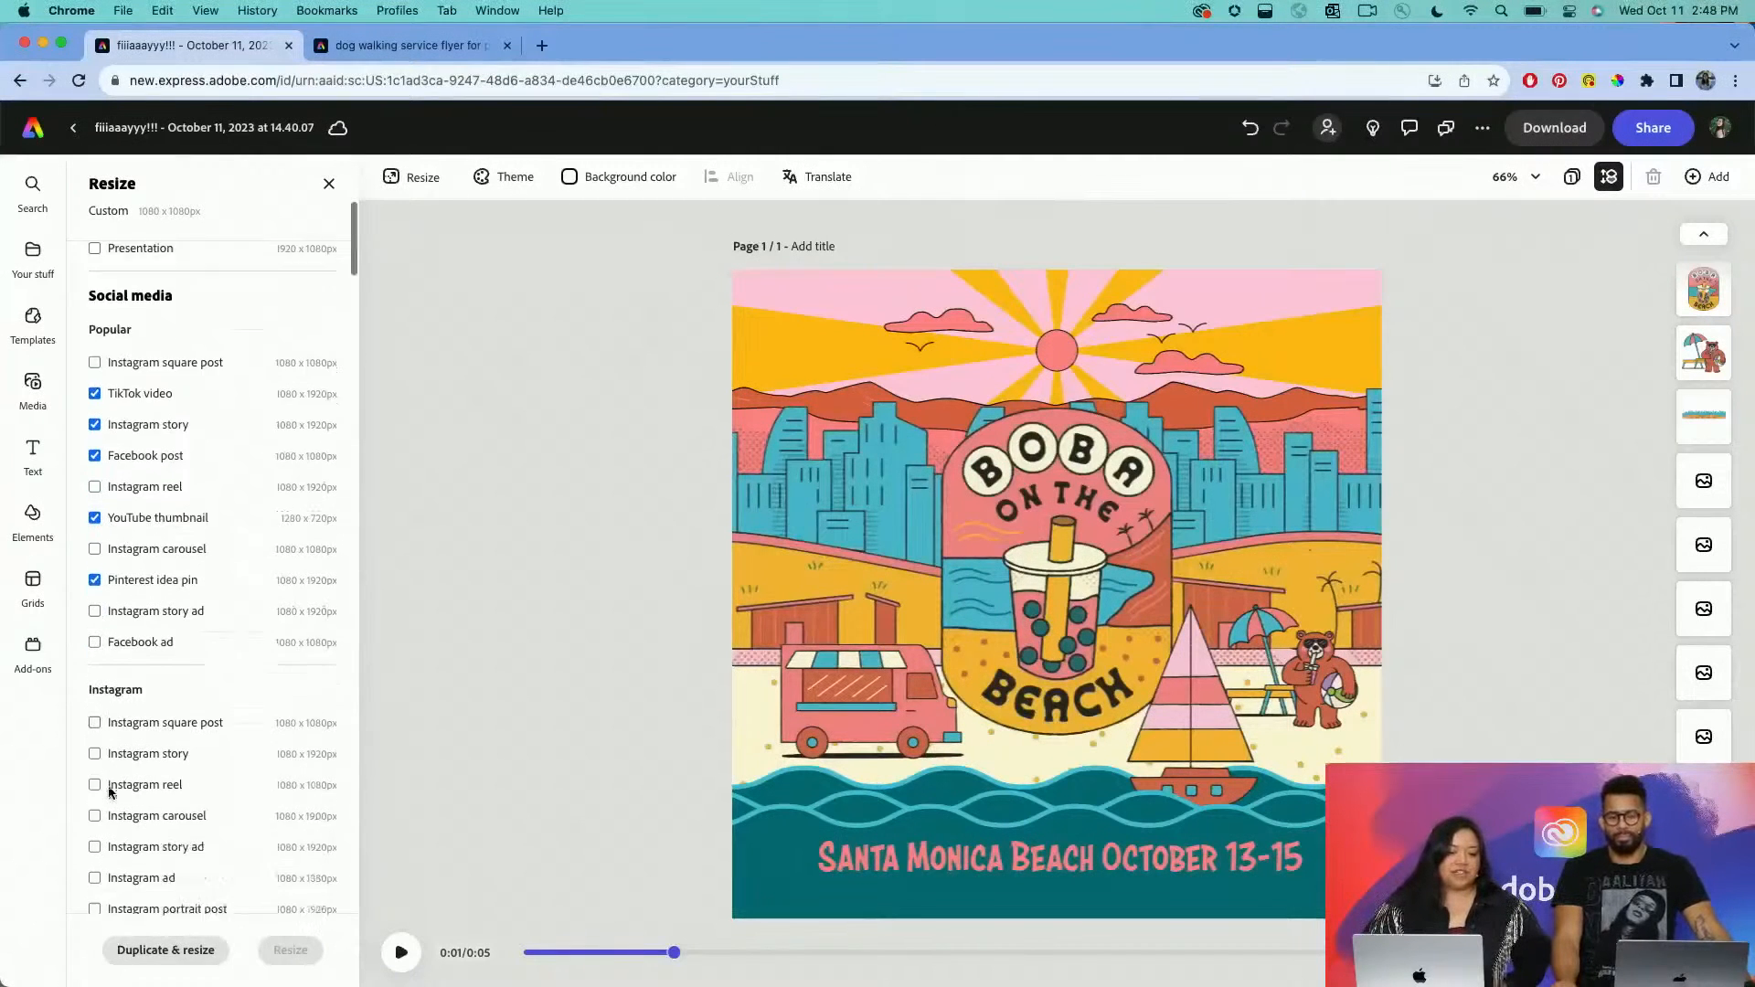
left_click(95, 787)
left_click(108, 818)
left_click(148, 948)
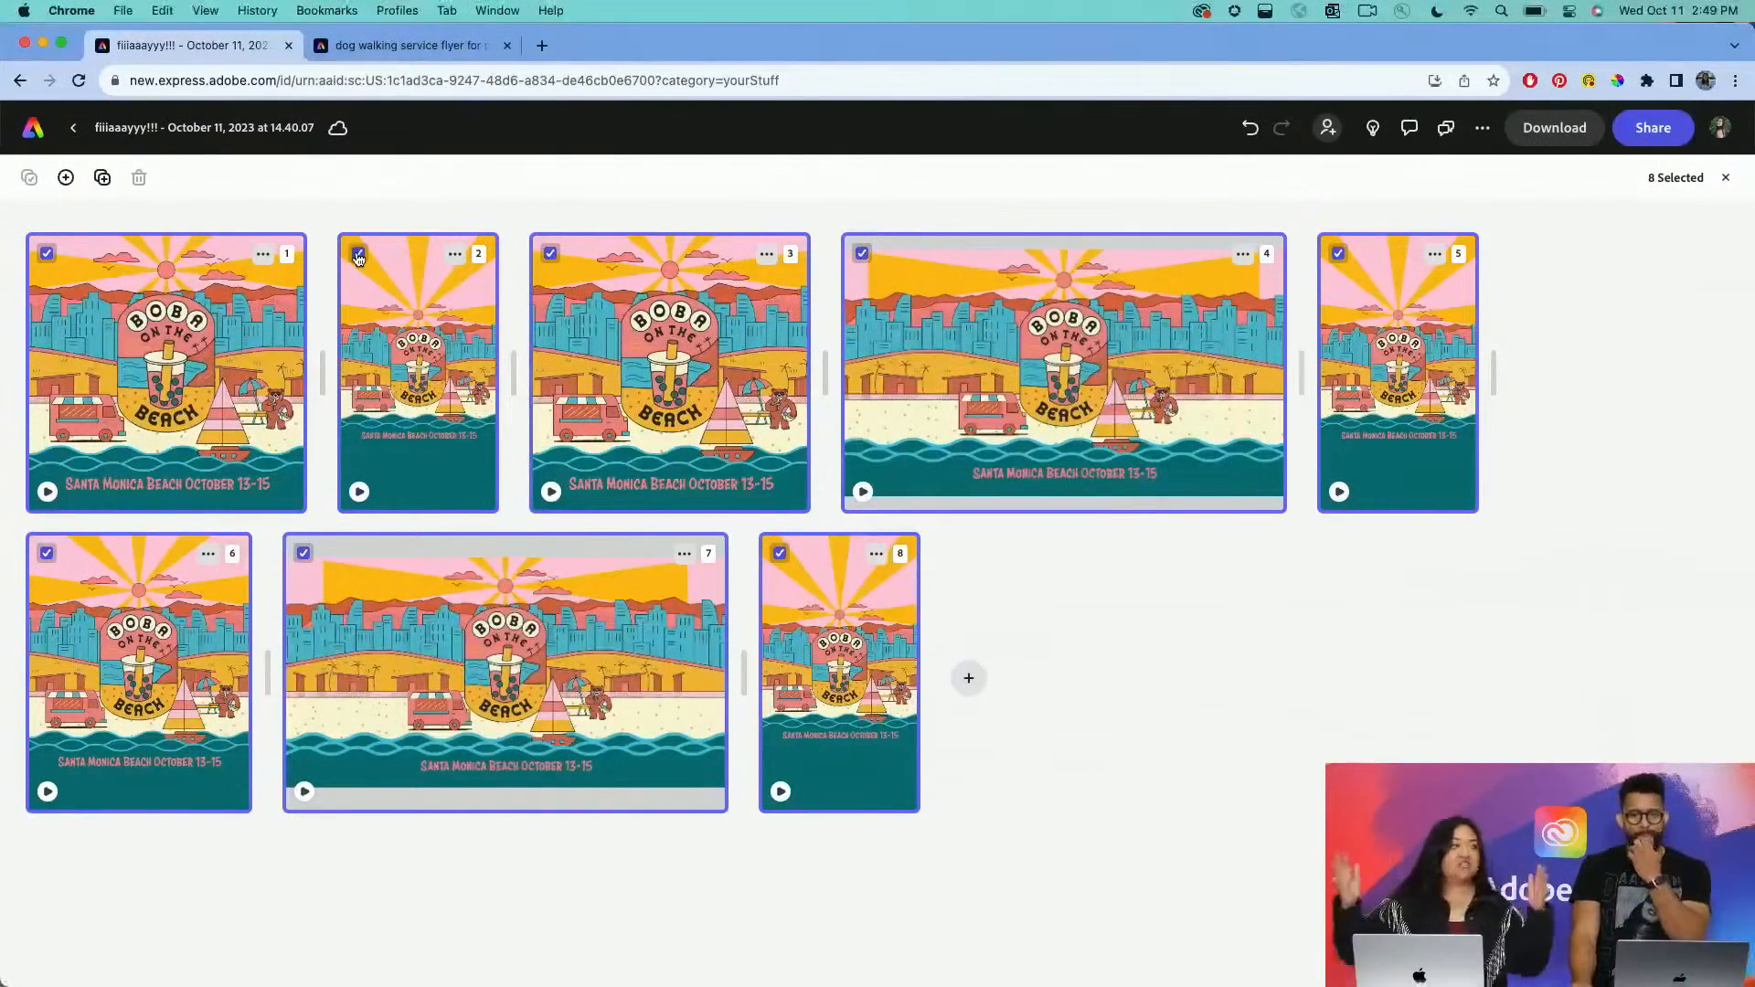
On the YouTube thumbnail page, enlarge the yellow sunburst shape beyond the page width and align it to the page's horizontal center.
left_click(1088, 329)
double_click(1051, 367)
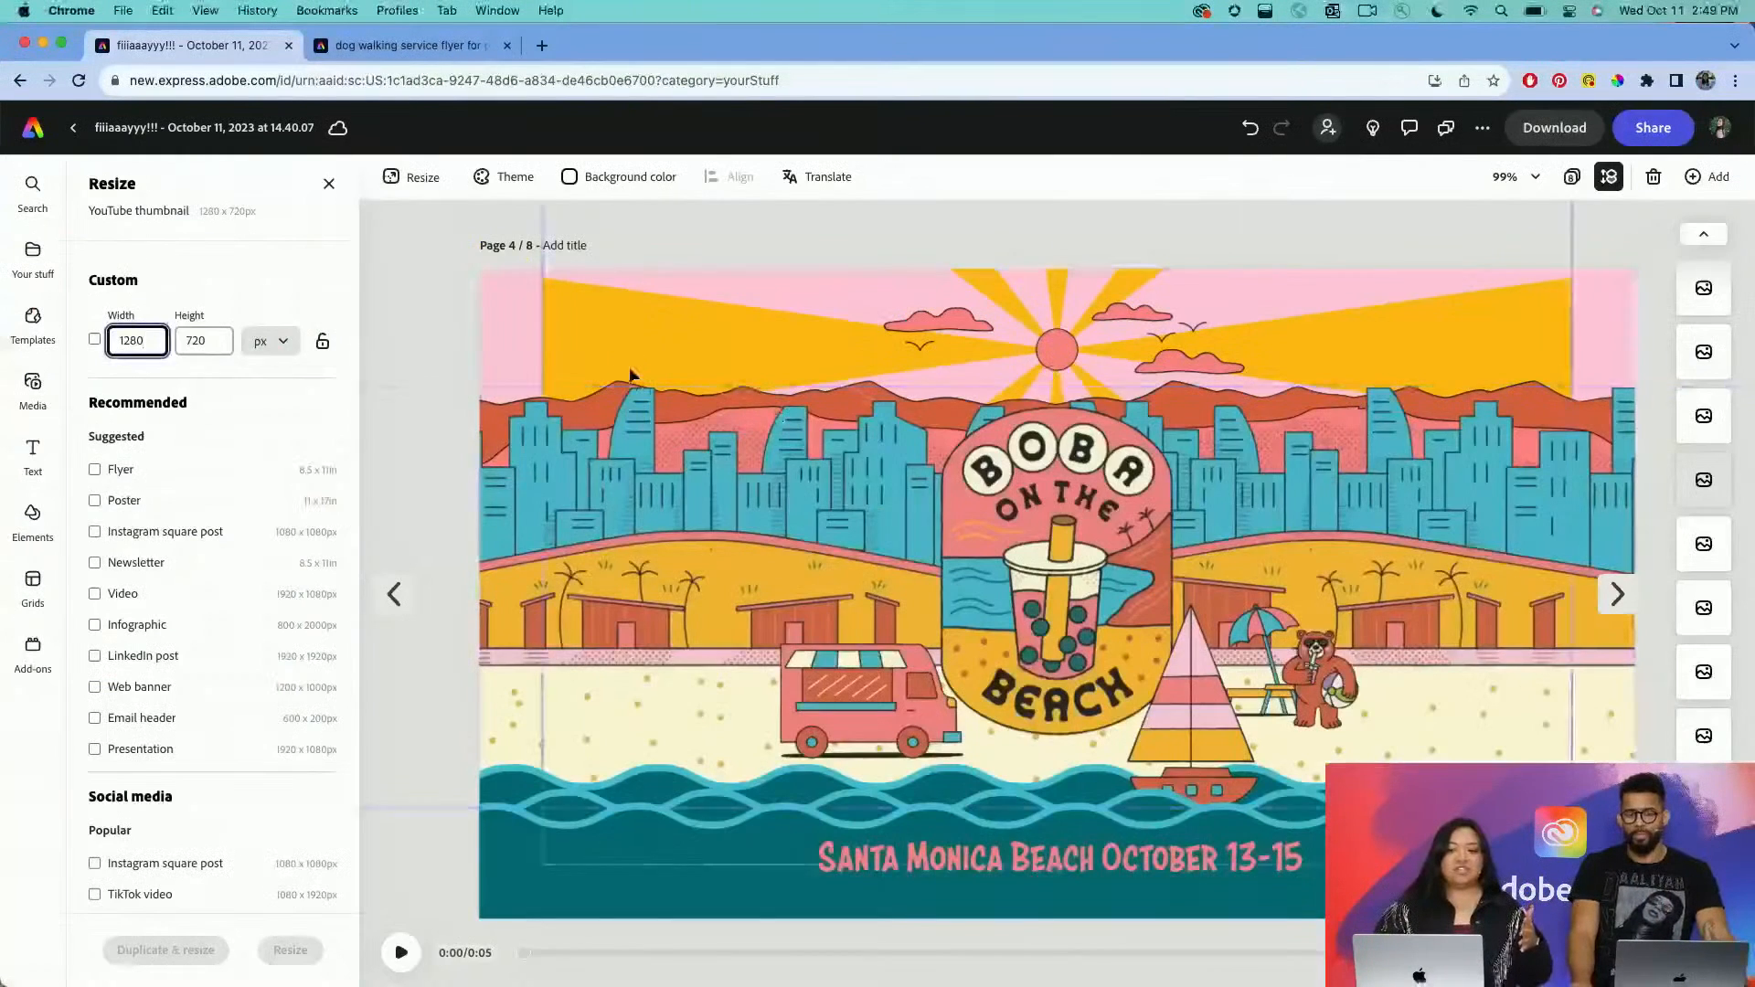
left_click(625, 340)
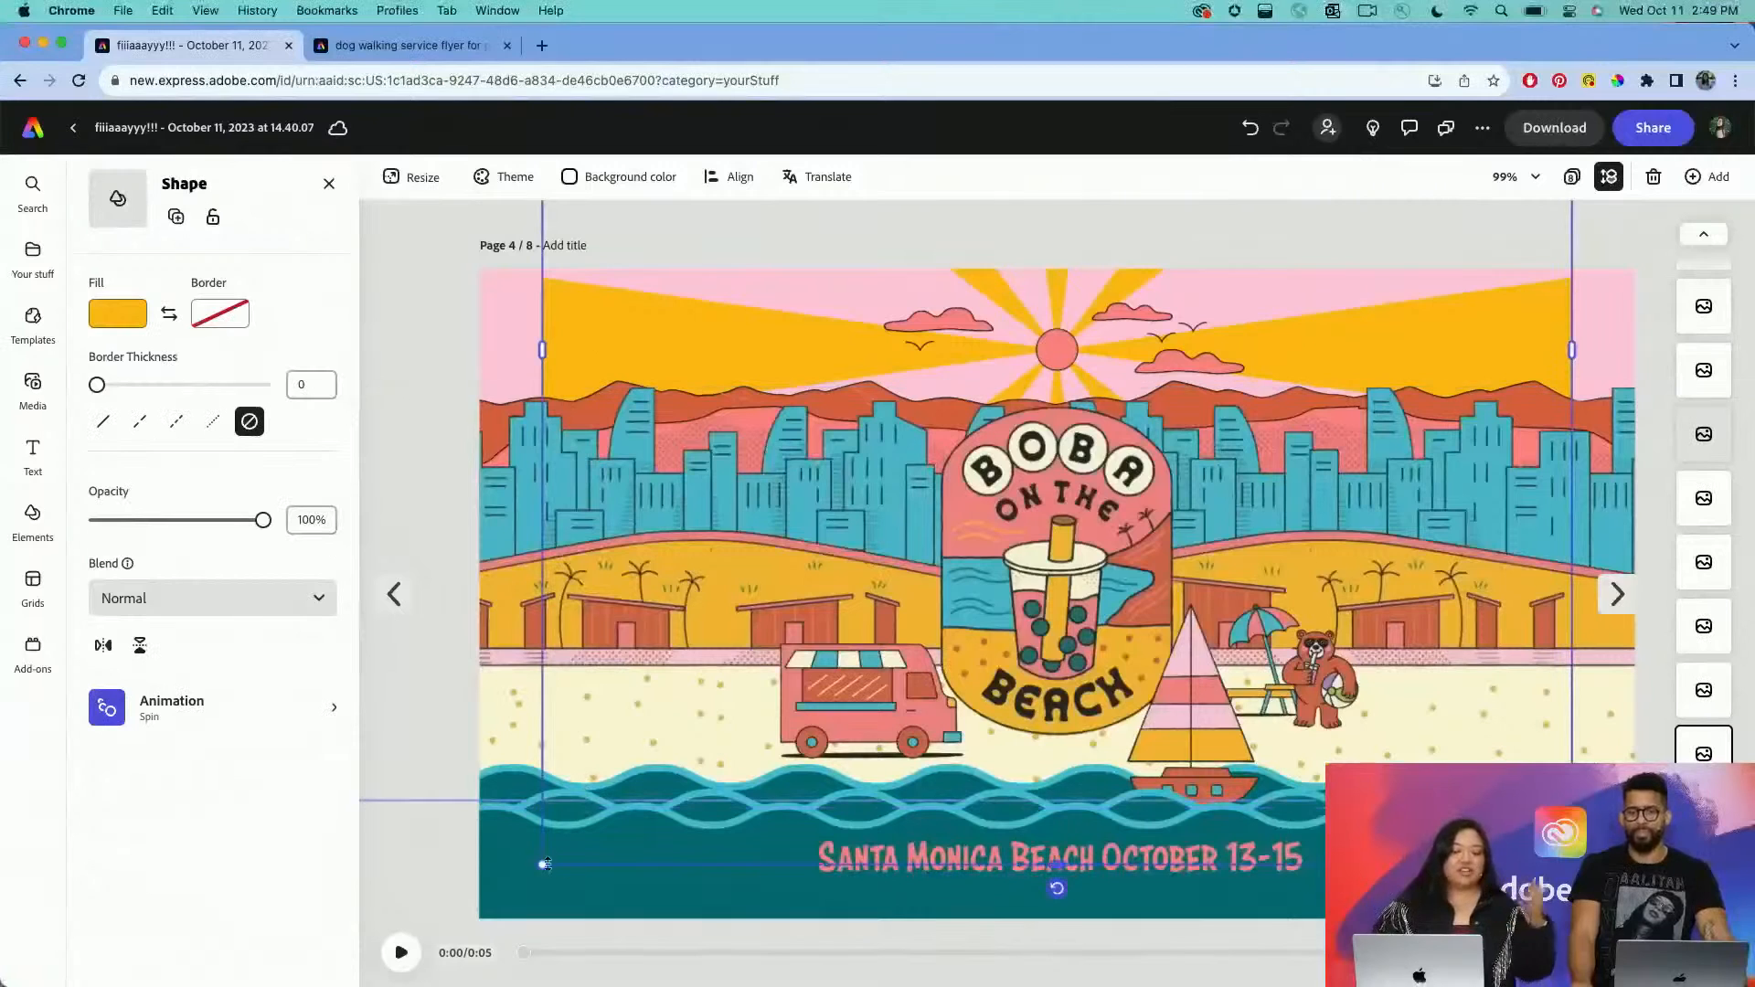
left_click_drag(541, 870, 388, 956)
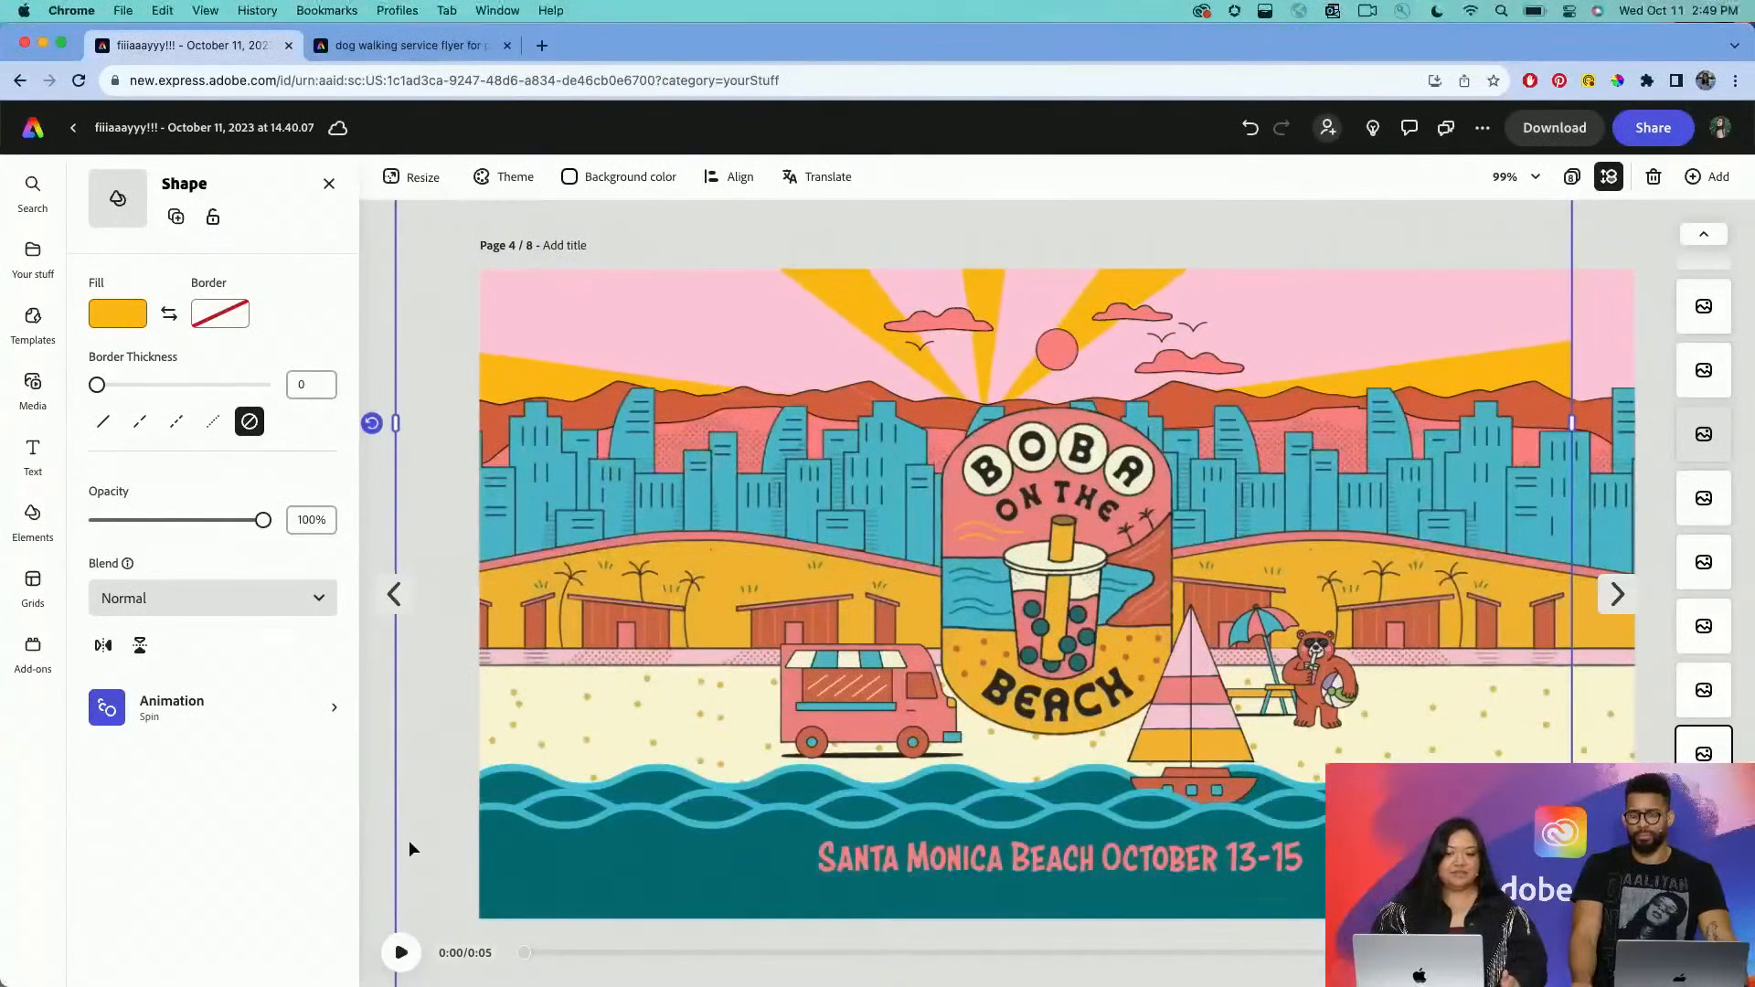
left_click(732, 176)
left_click(846, 296)
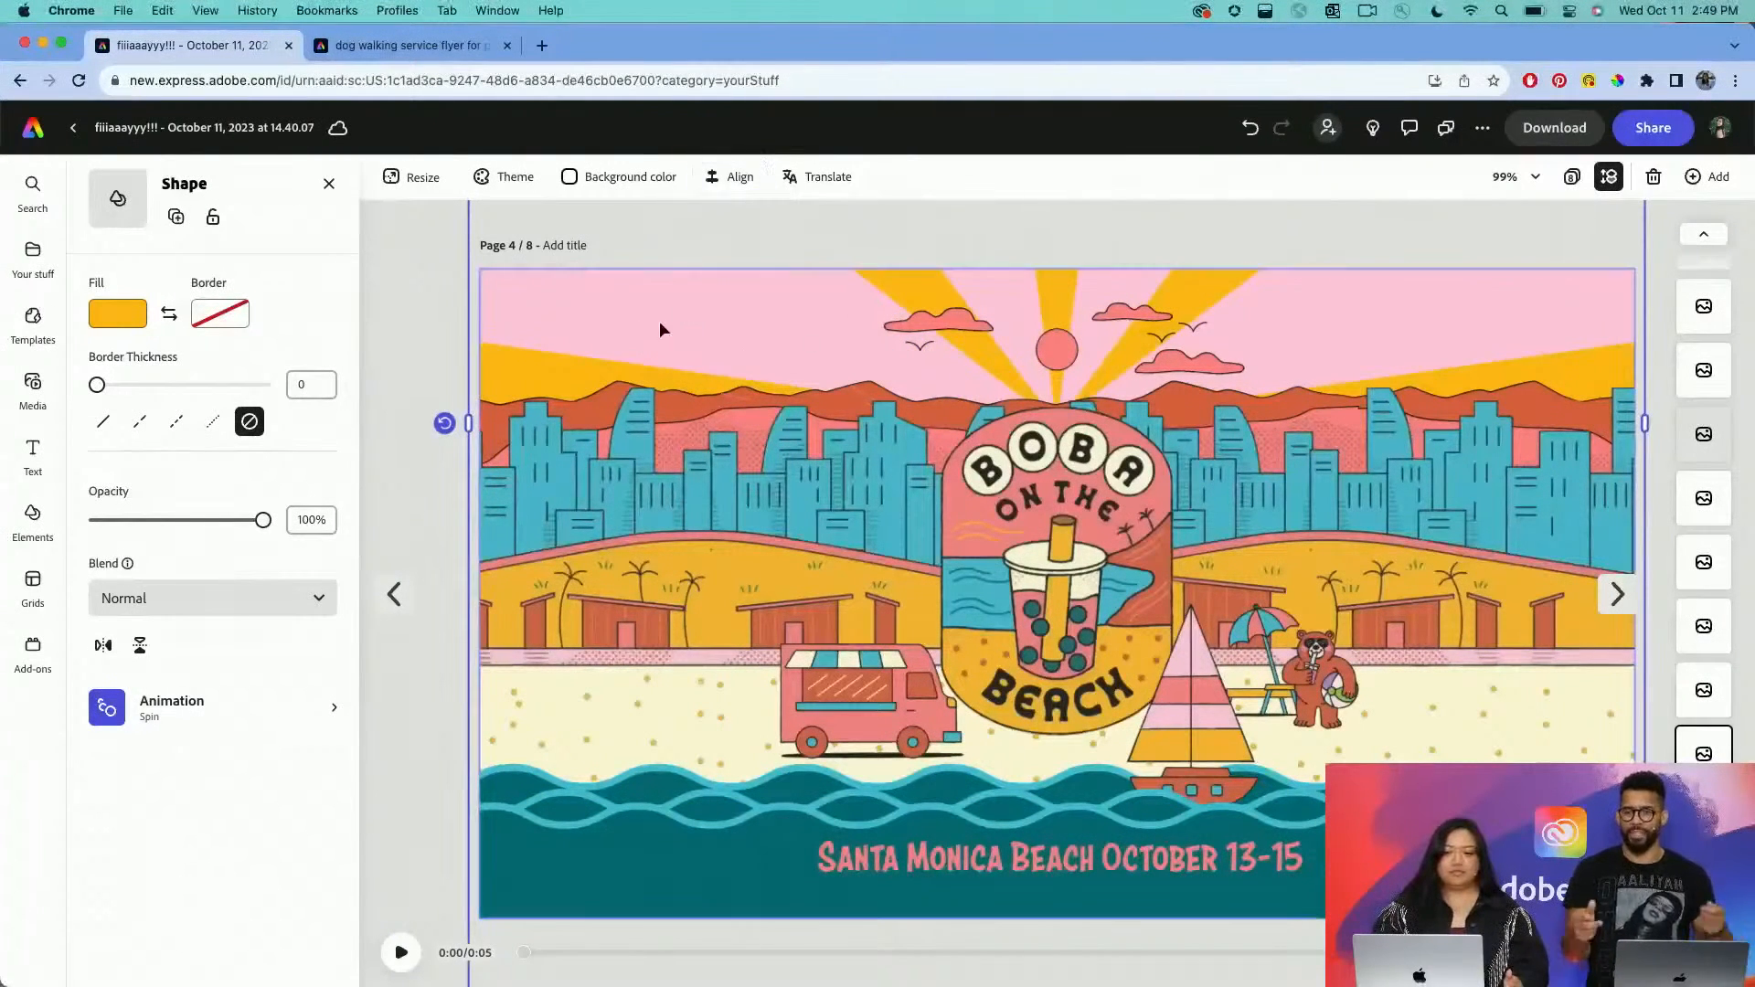
Move the enlarged sunburst up so its rays are centered behind the sun on the YouTube thumbnail page.
left_click(472, 727)
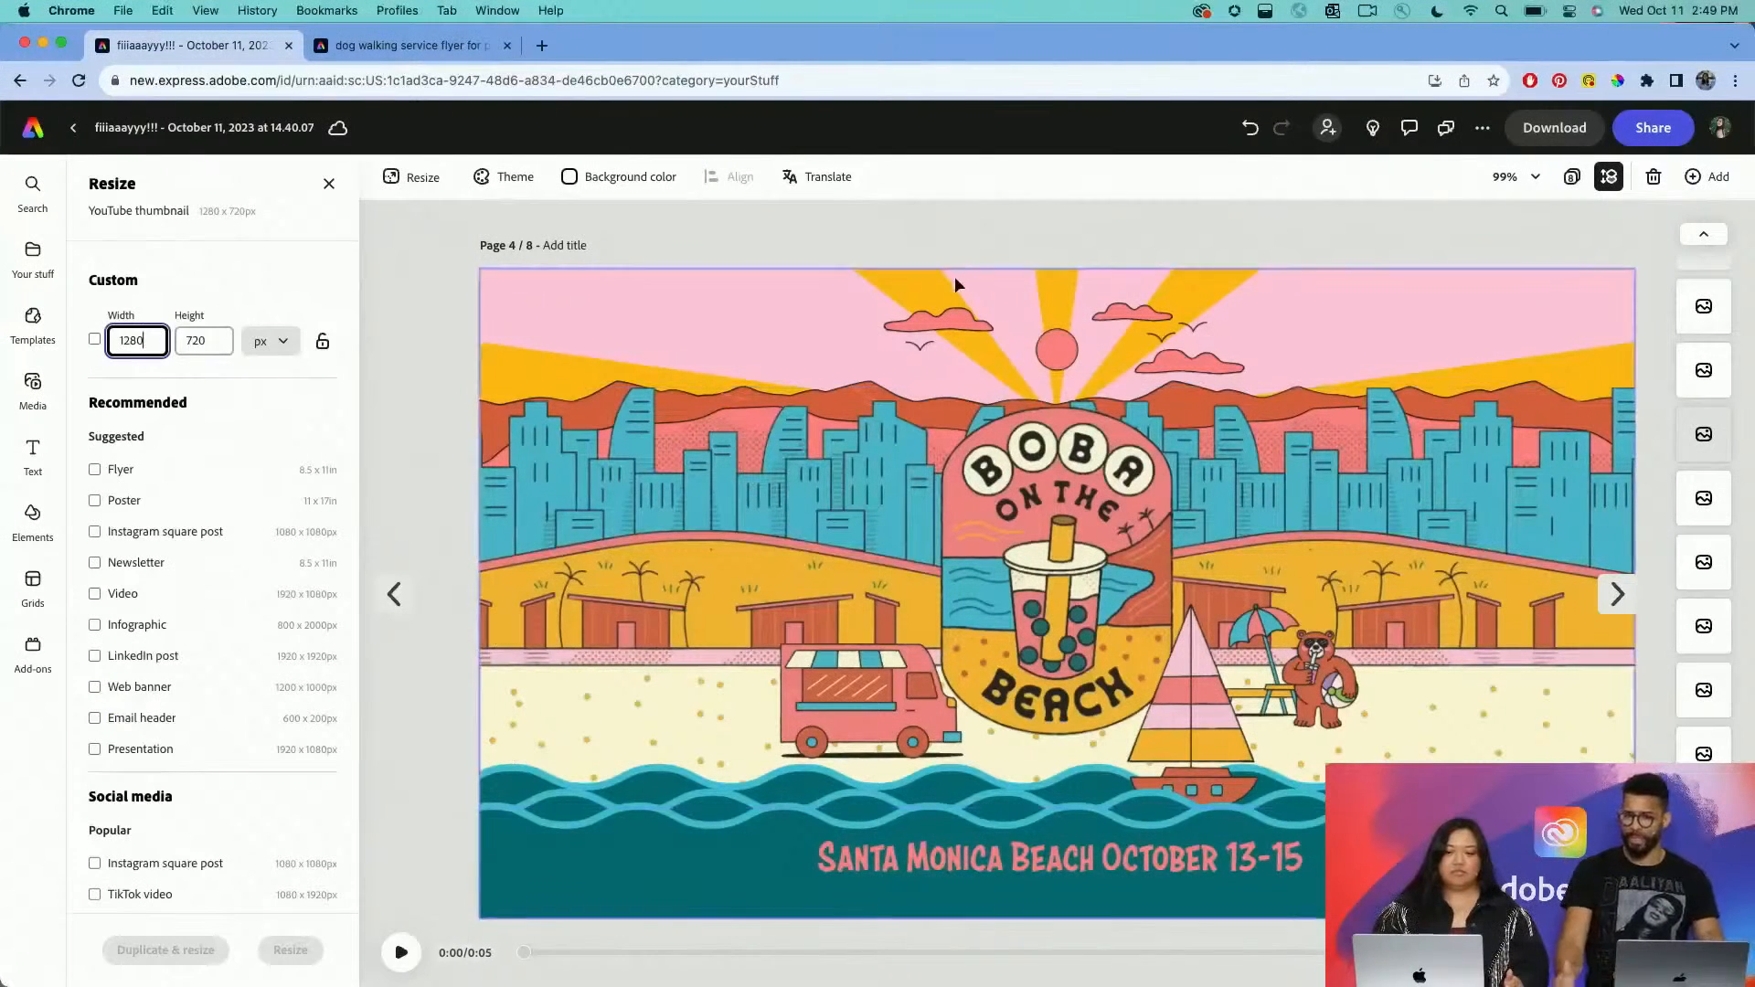
left_click(928, 282)
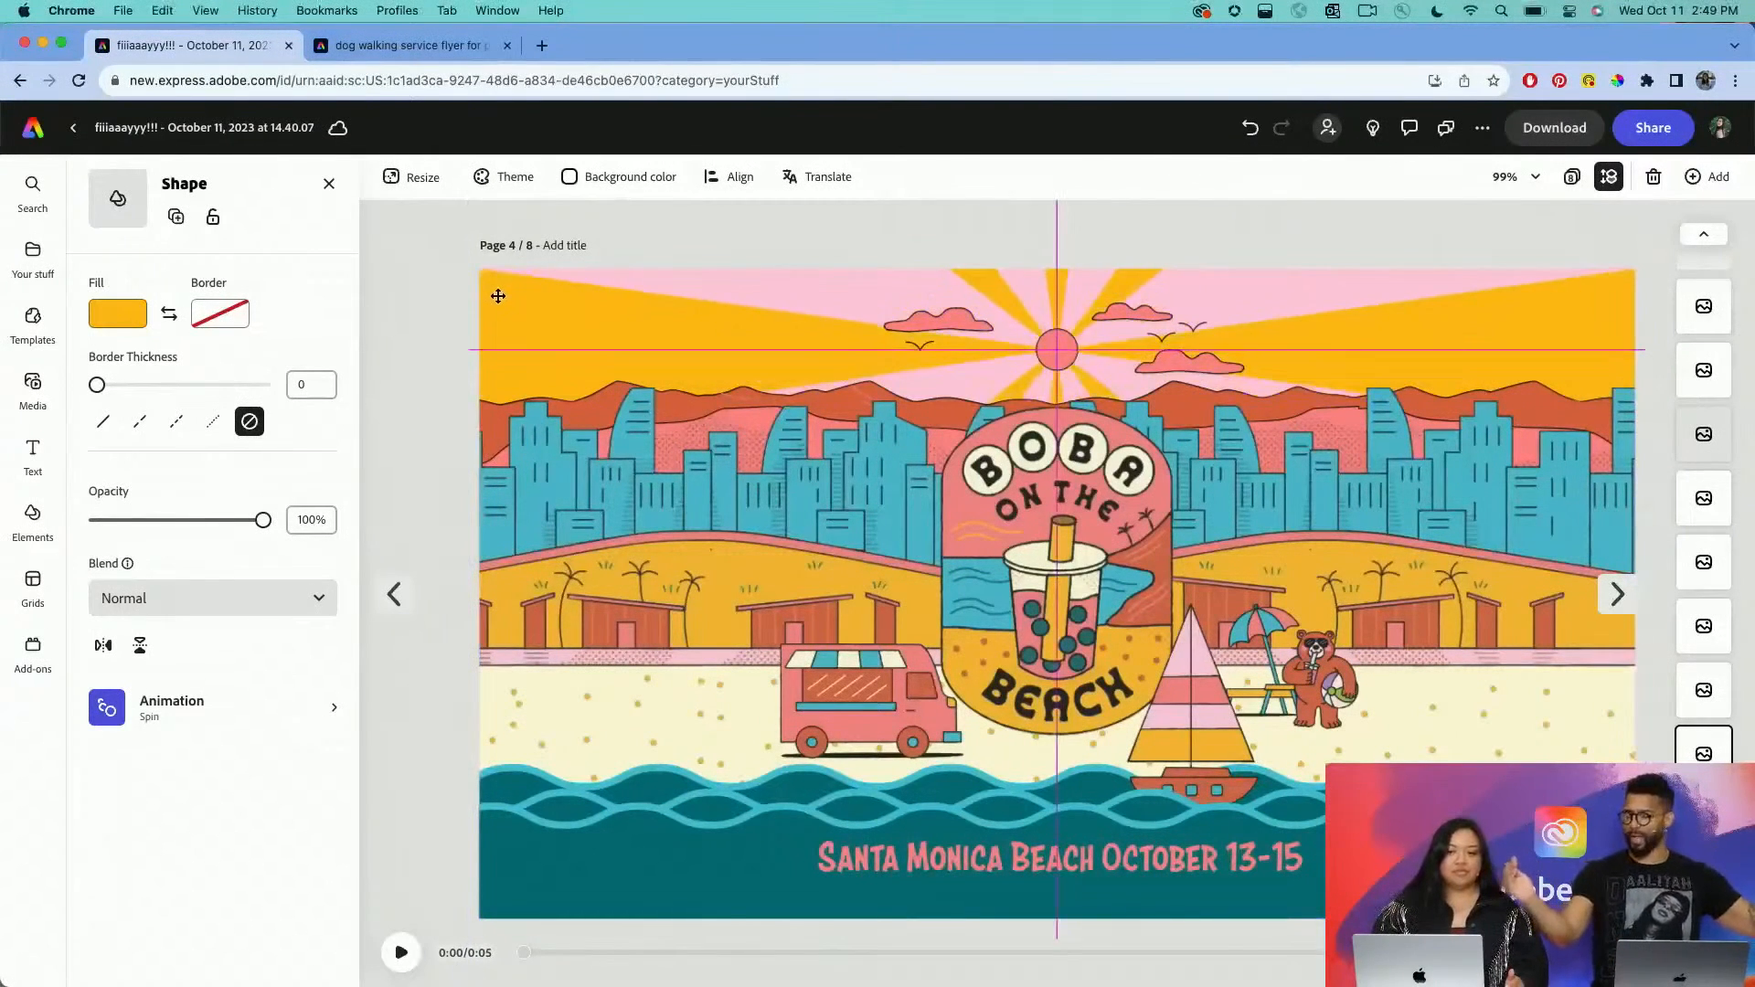
left_click(430, 330)
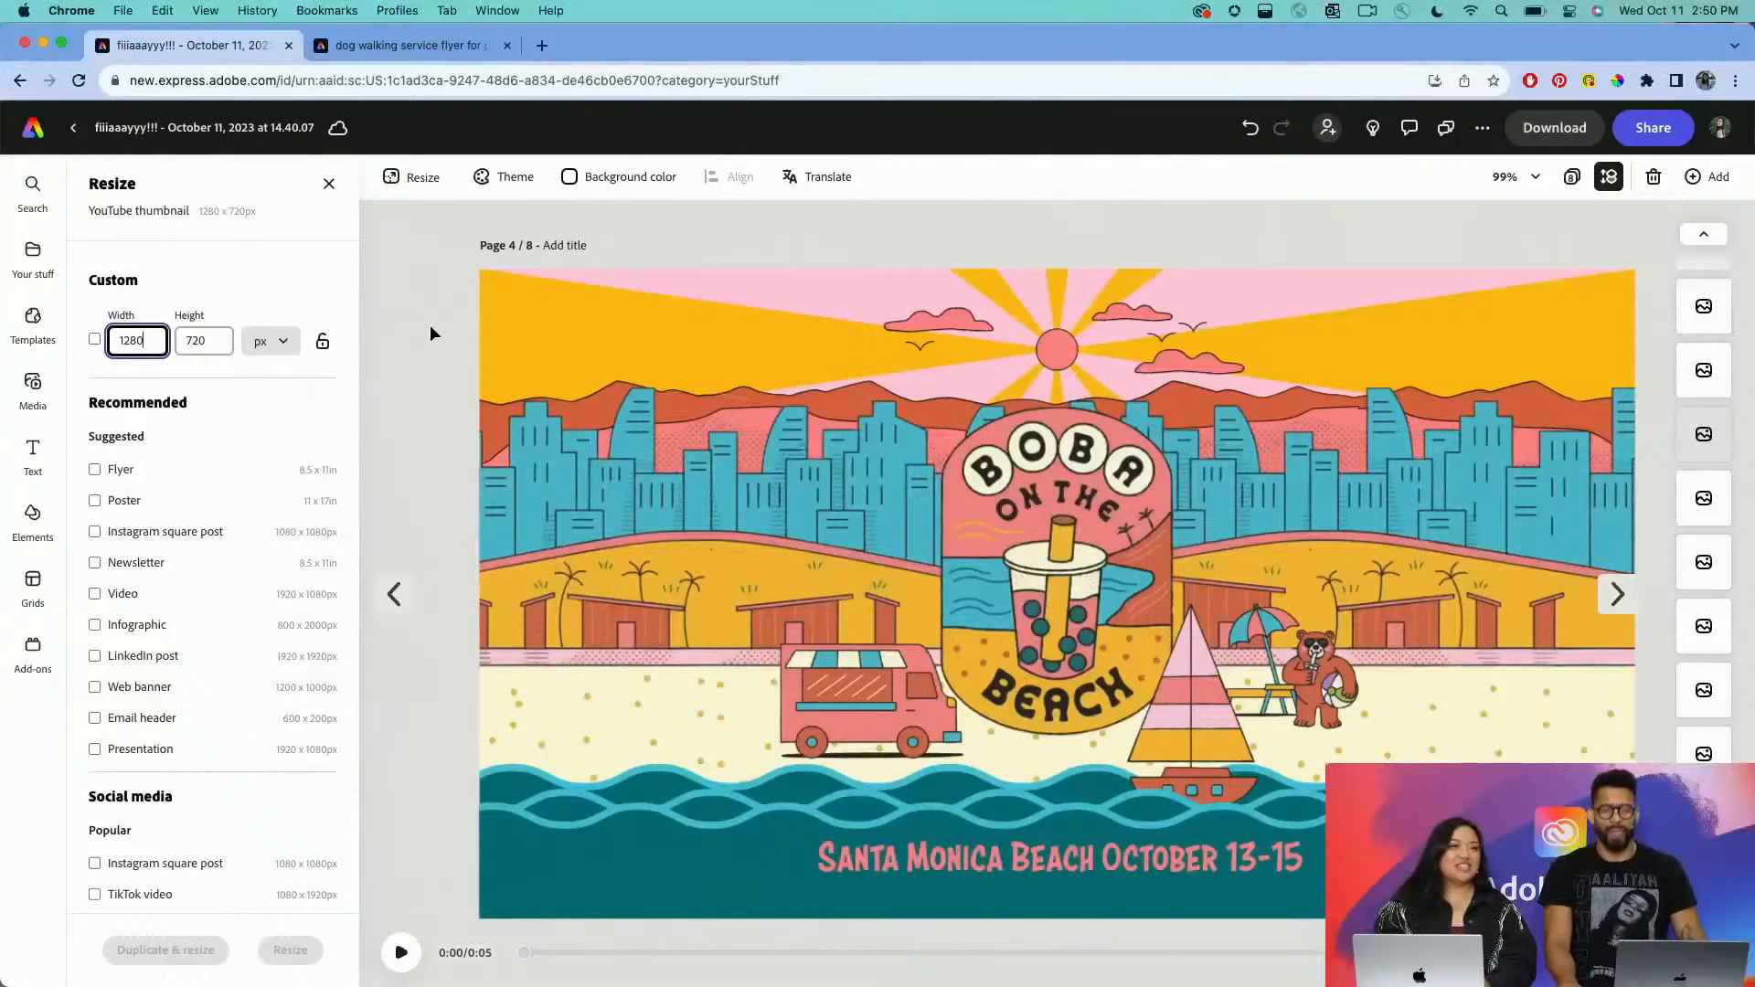
left_click(430, 326)
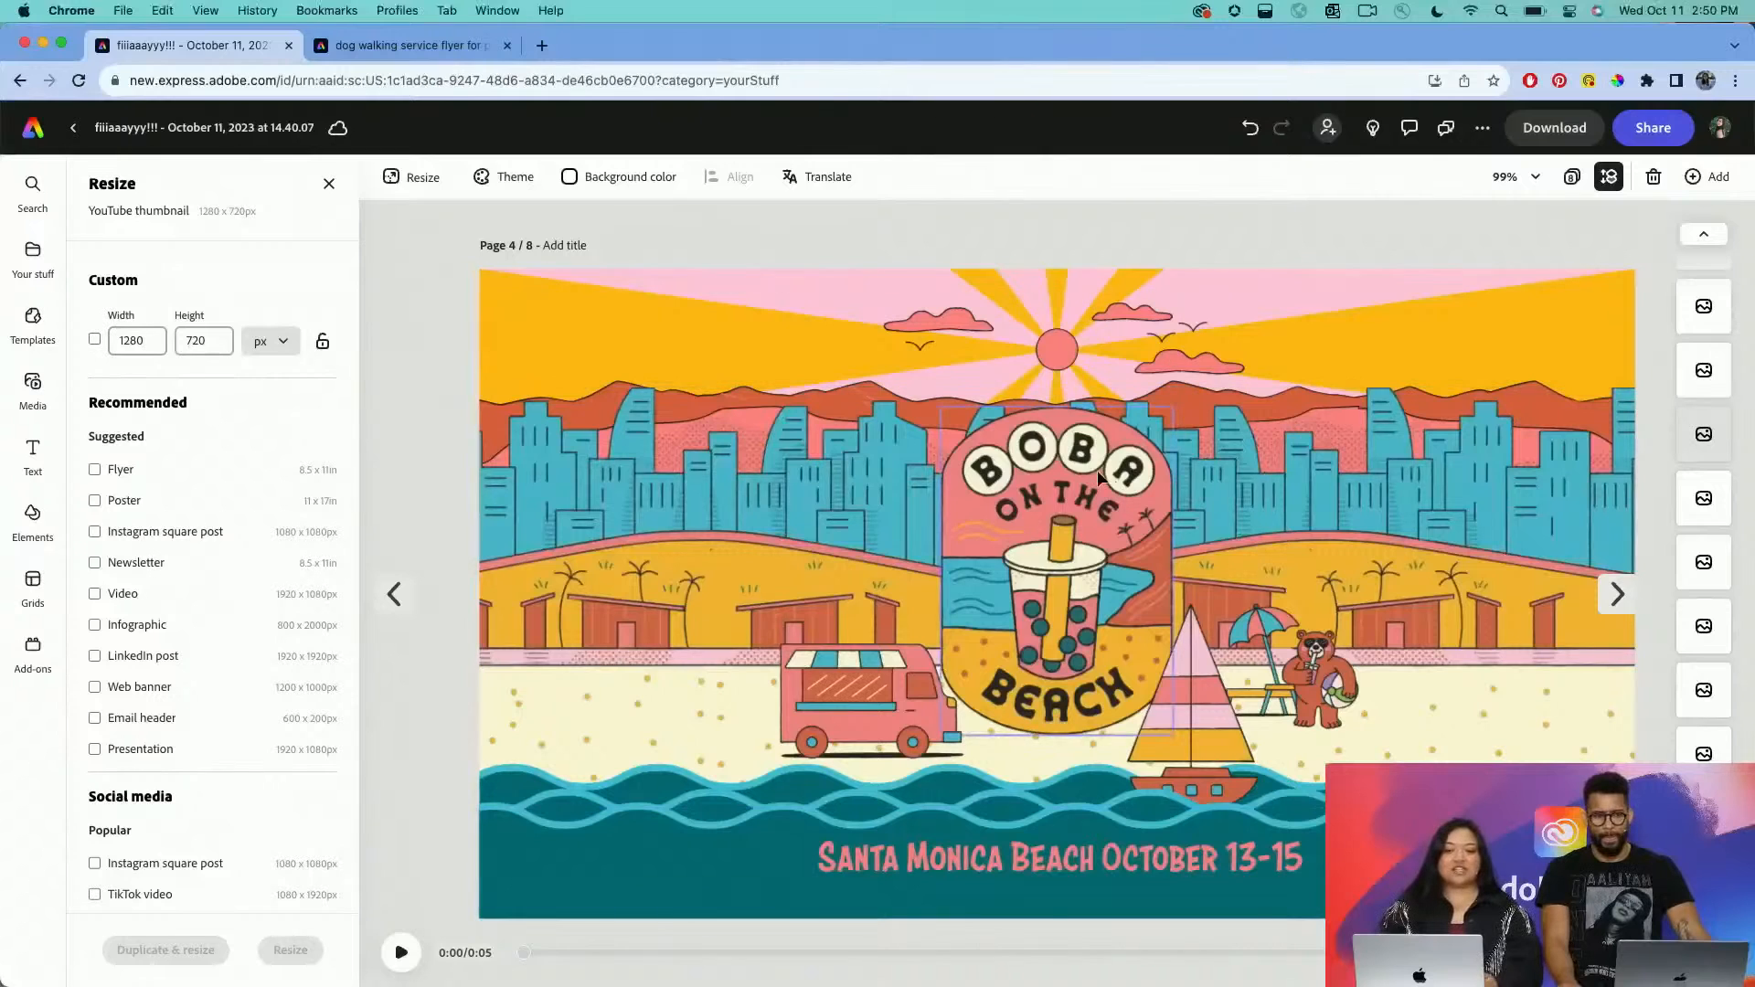
left_click(1521, 274)
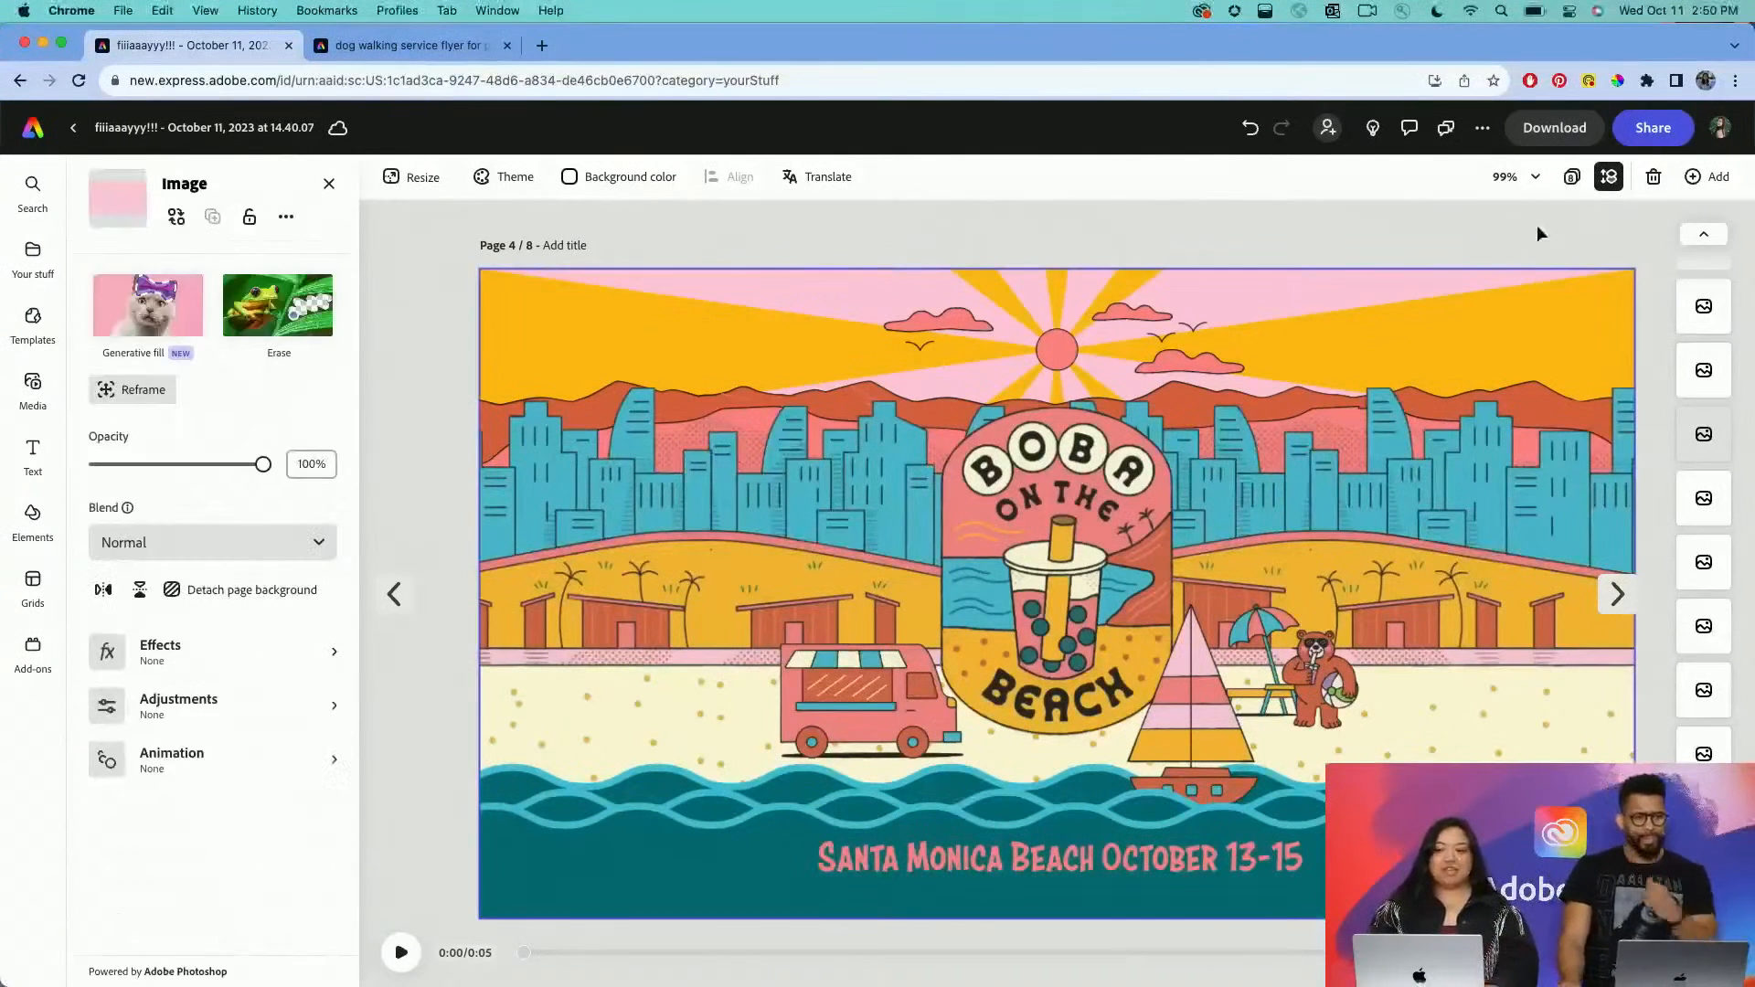
Make a template of the file named "boba on the beach" and save it to the Boba Fest brand.
left_click(1483, 129)
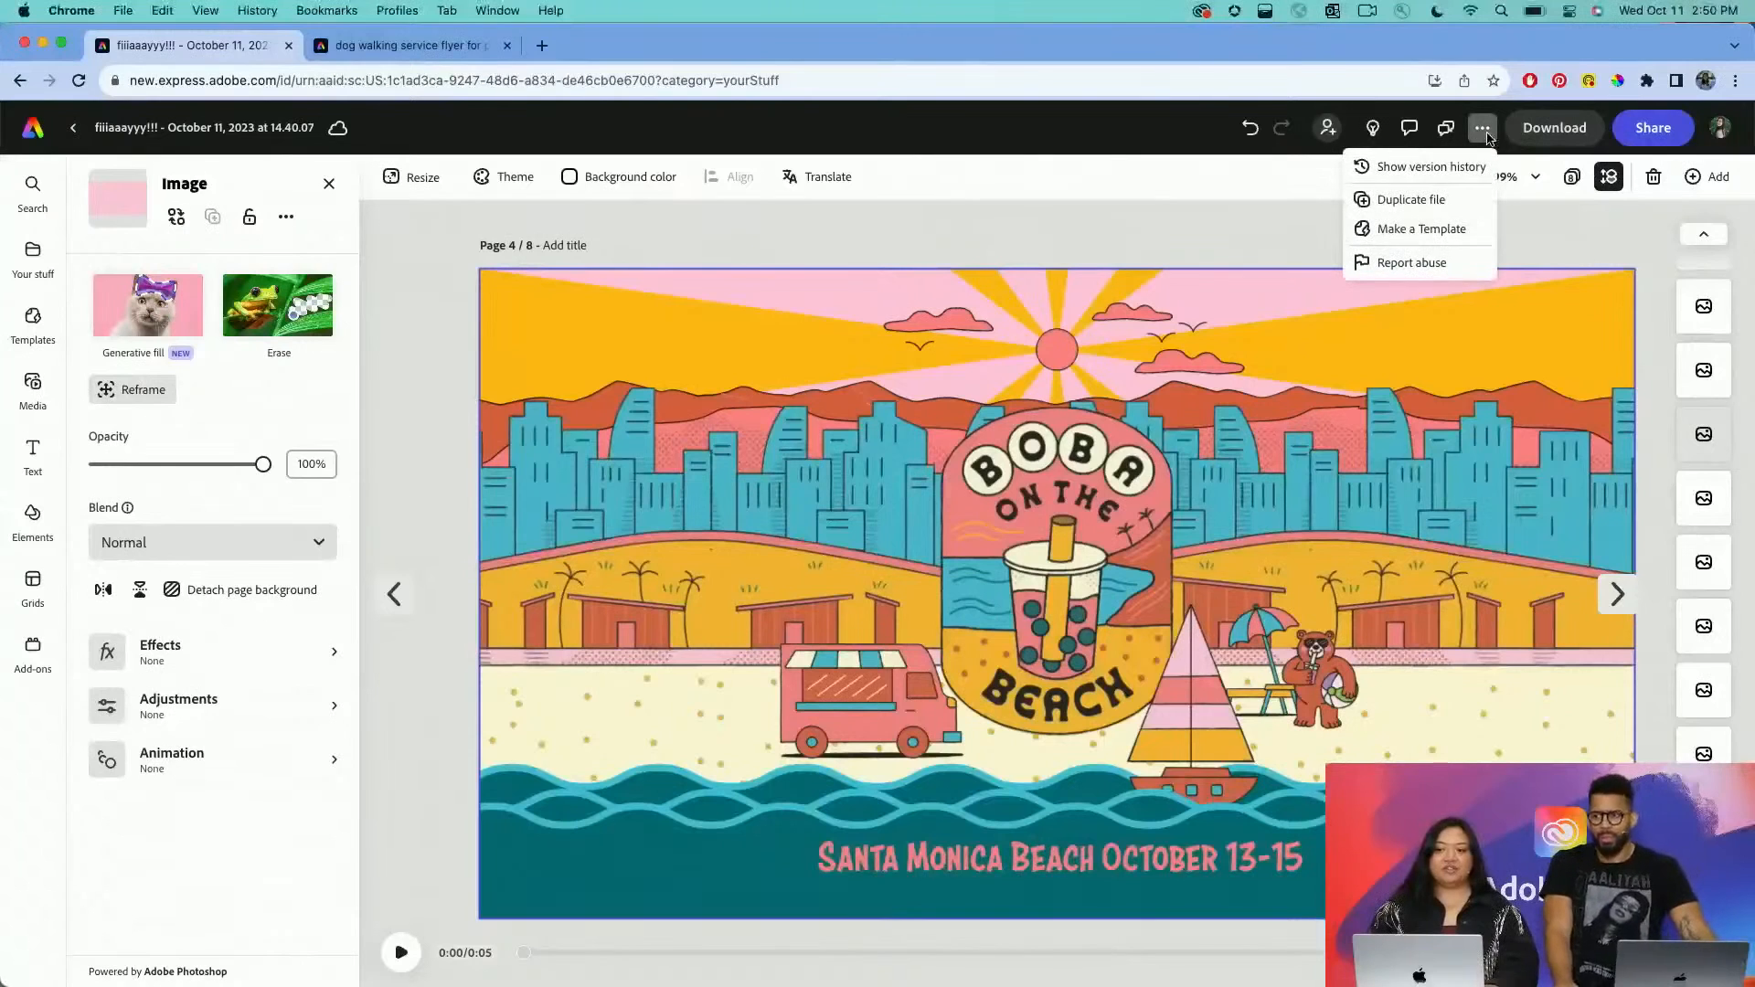
left_click(1411, 229)
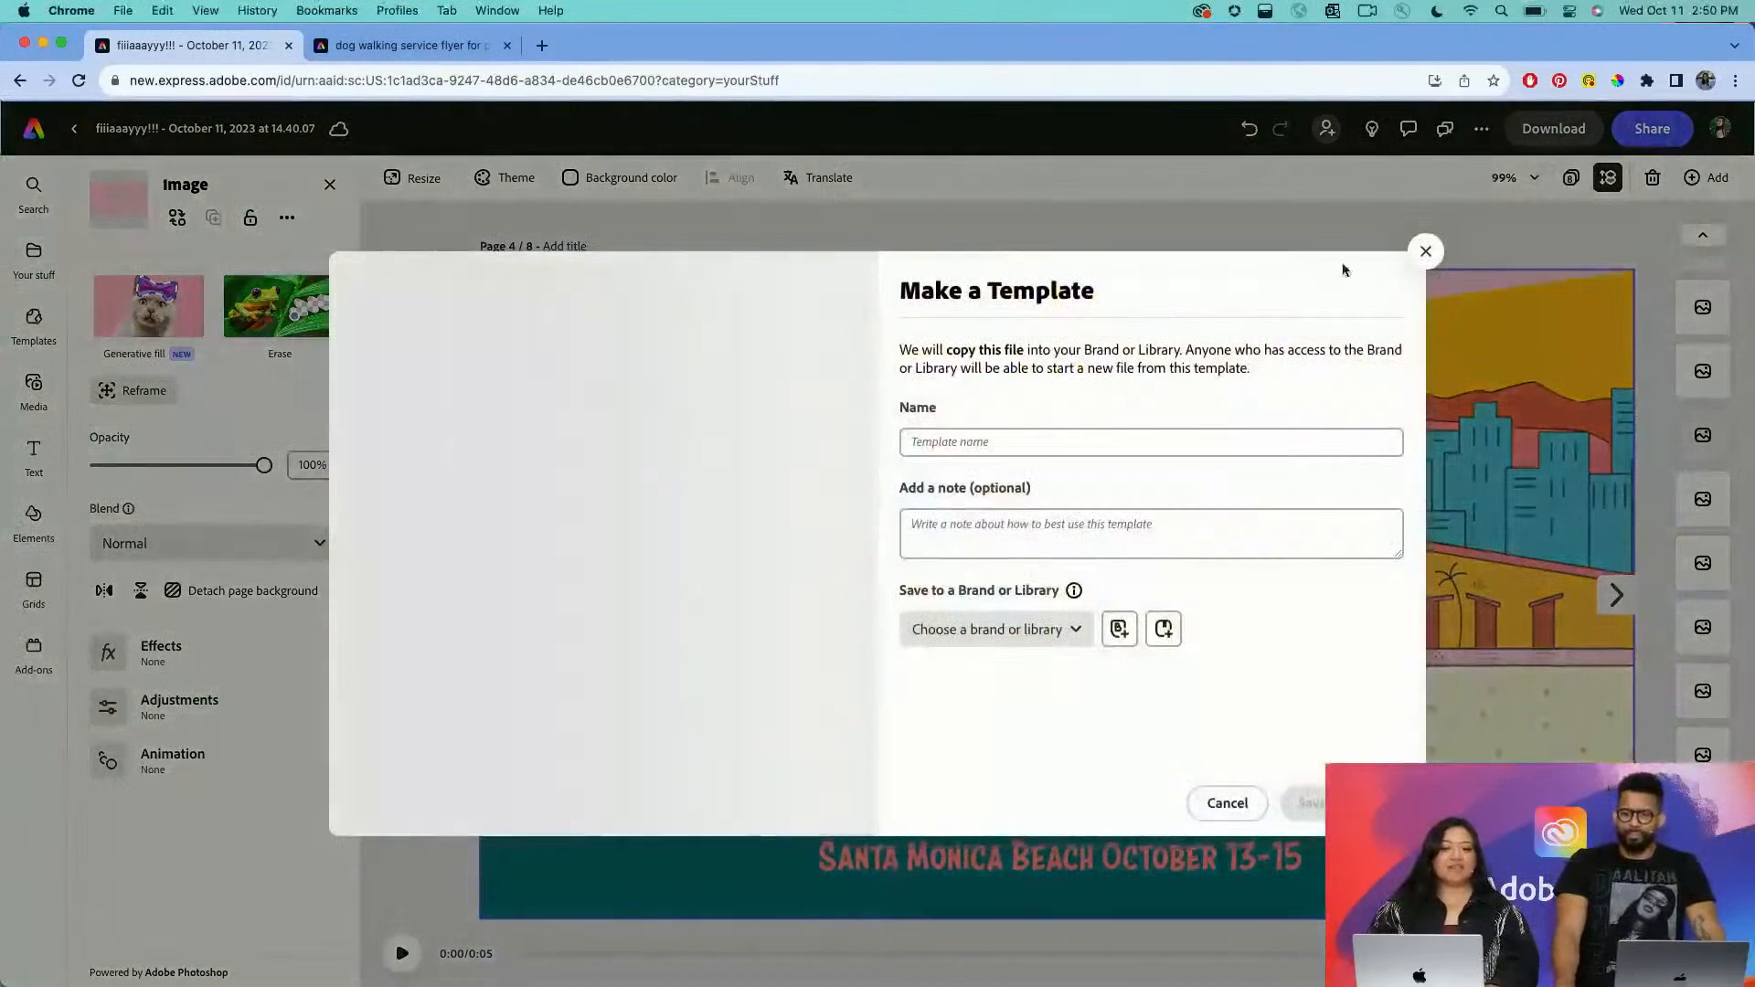
left_click(1133, 429)
type("boba on the beach")
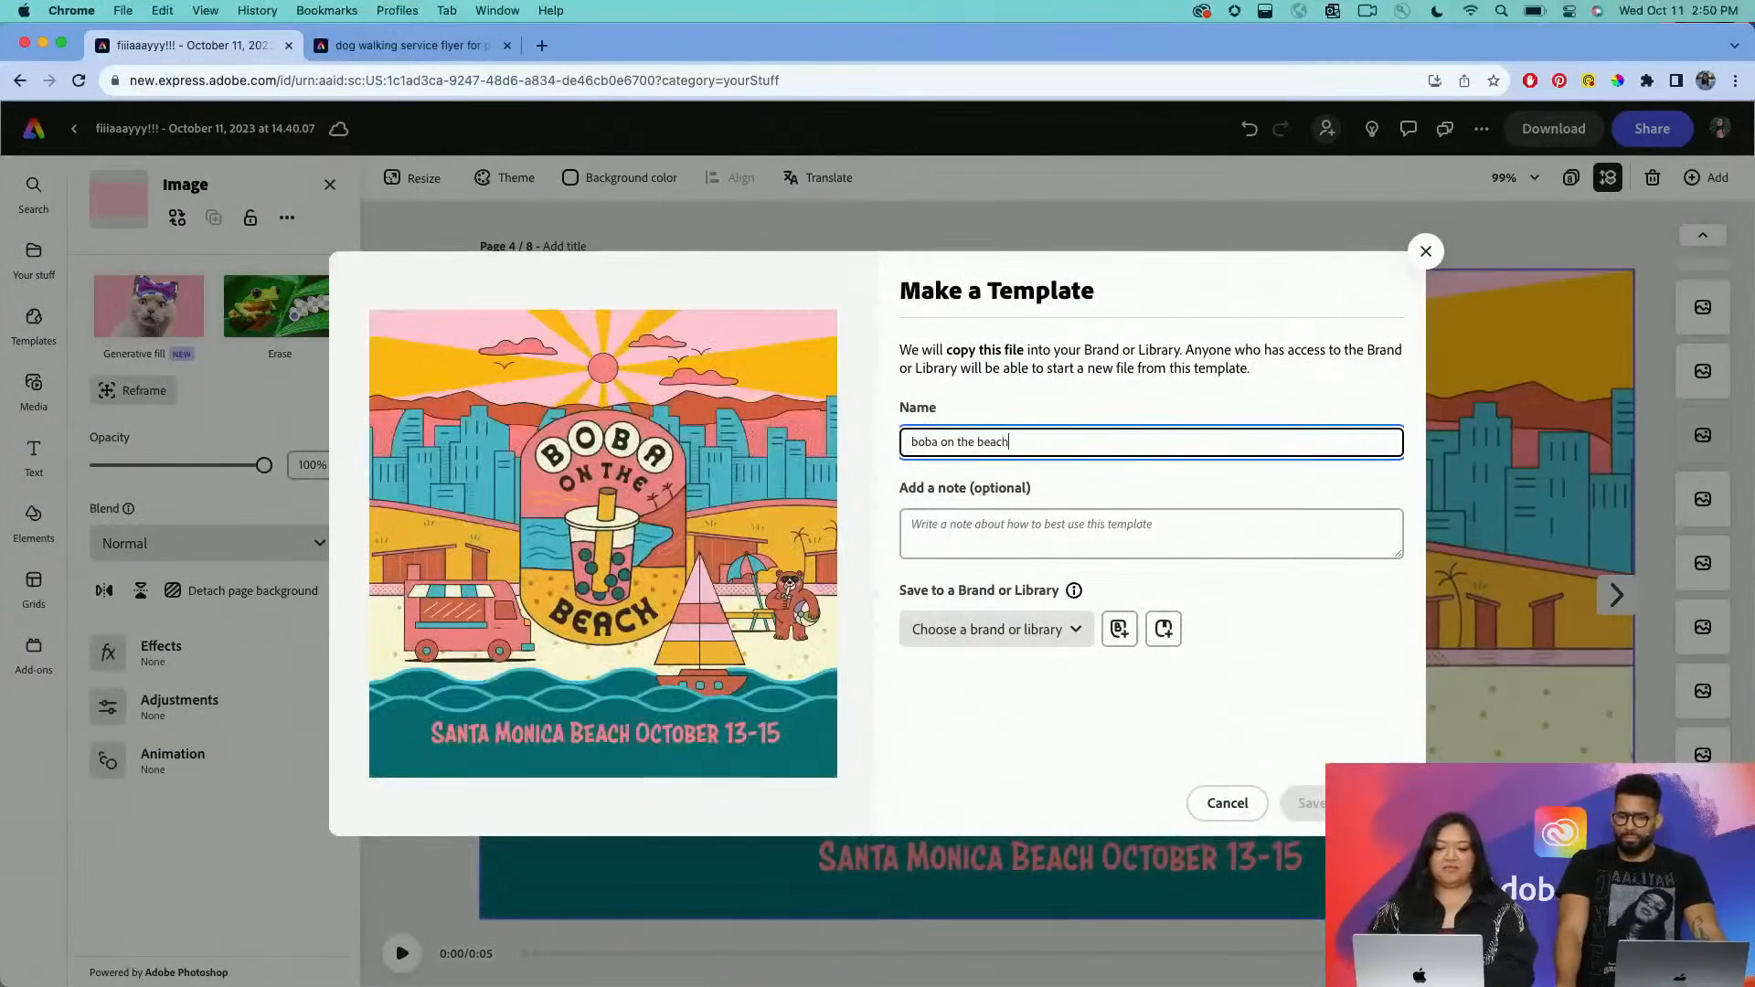
left_click(1054, 628)
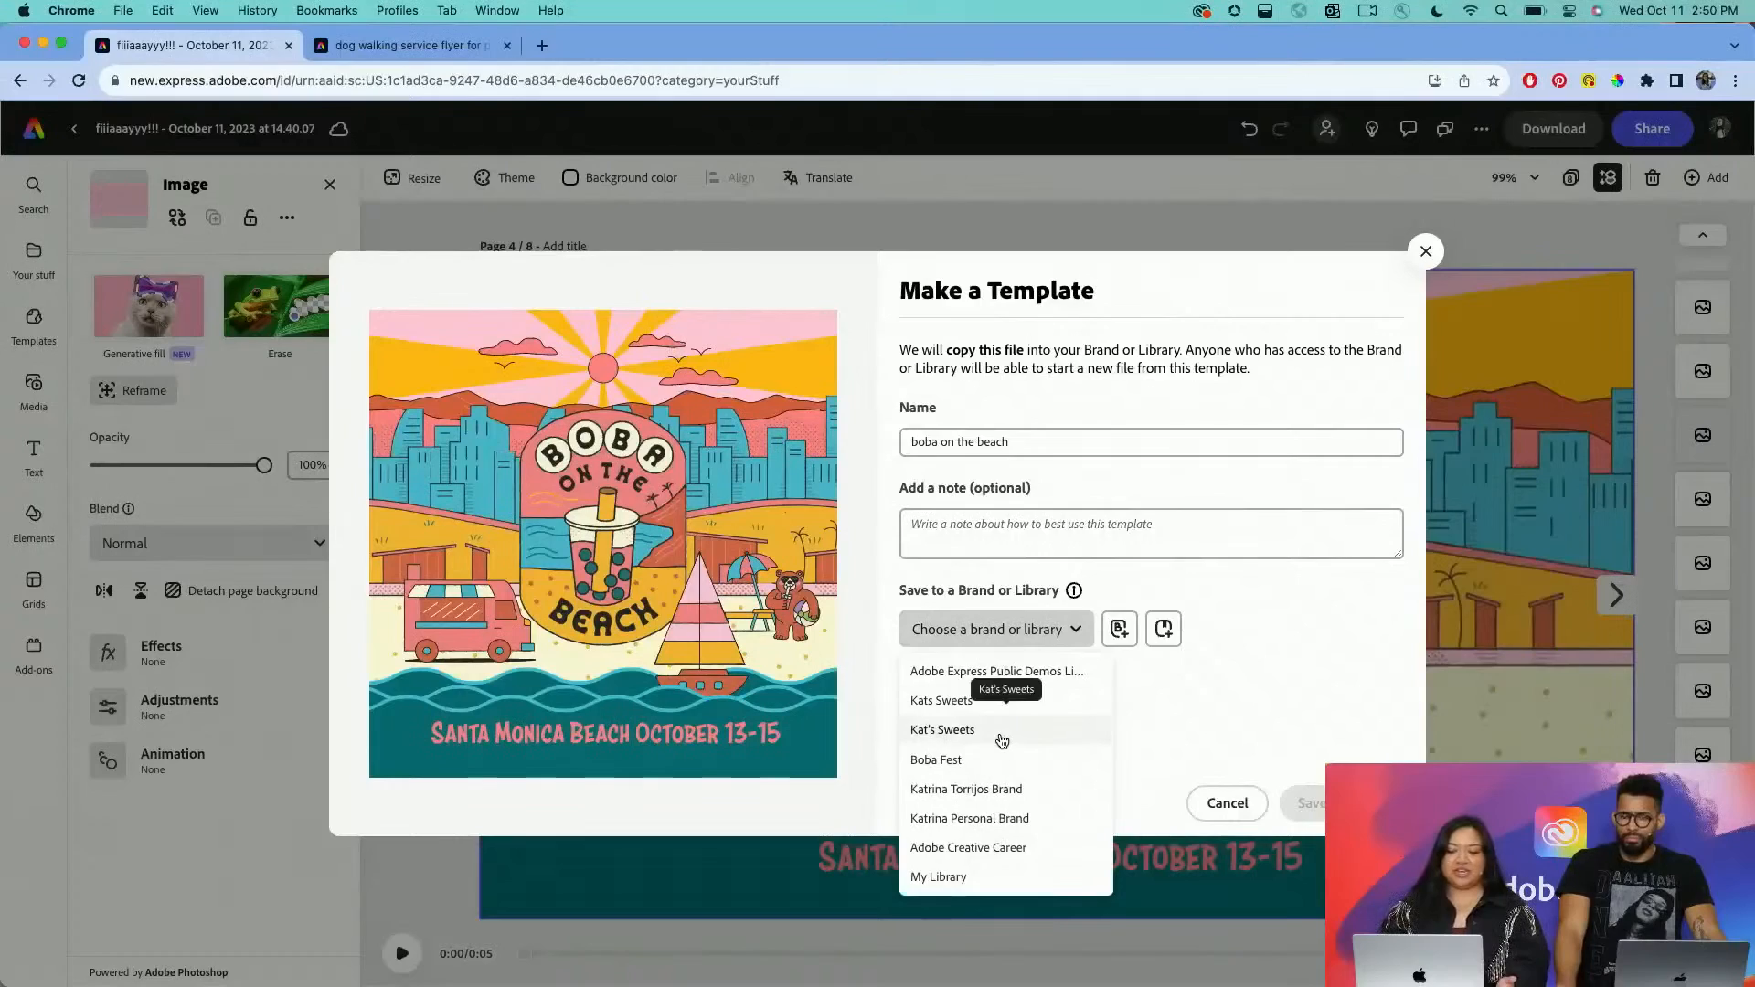
left_click(1002, 762)
left_click(1302, 803)
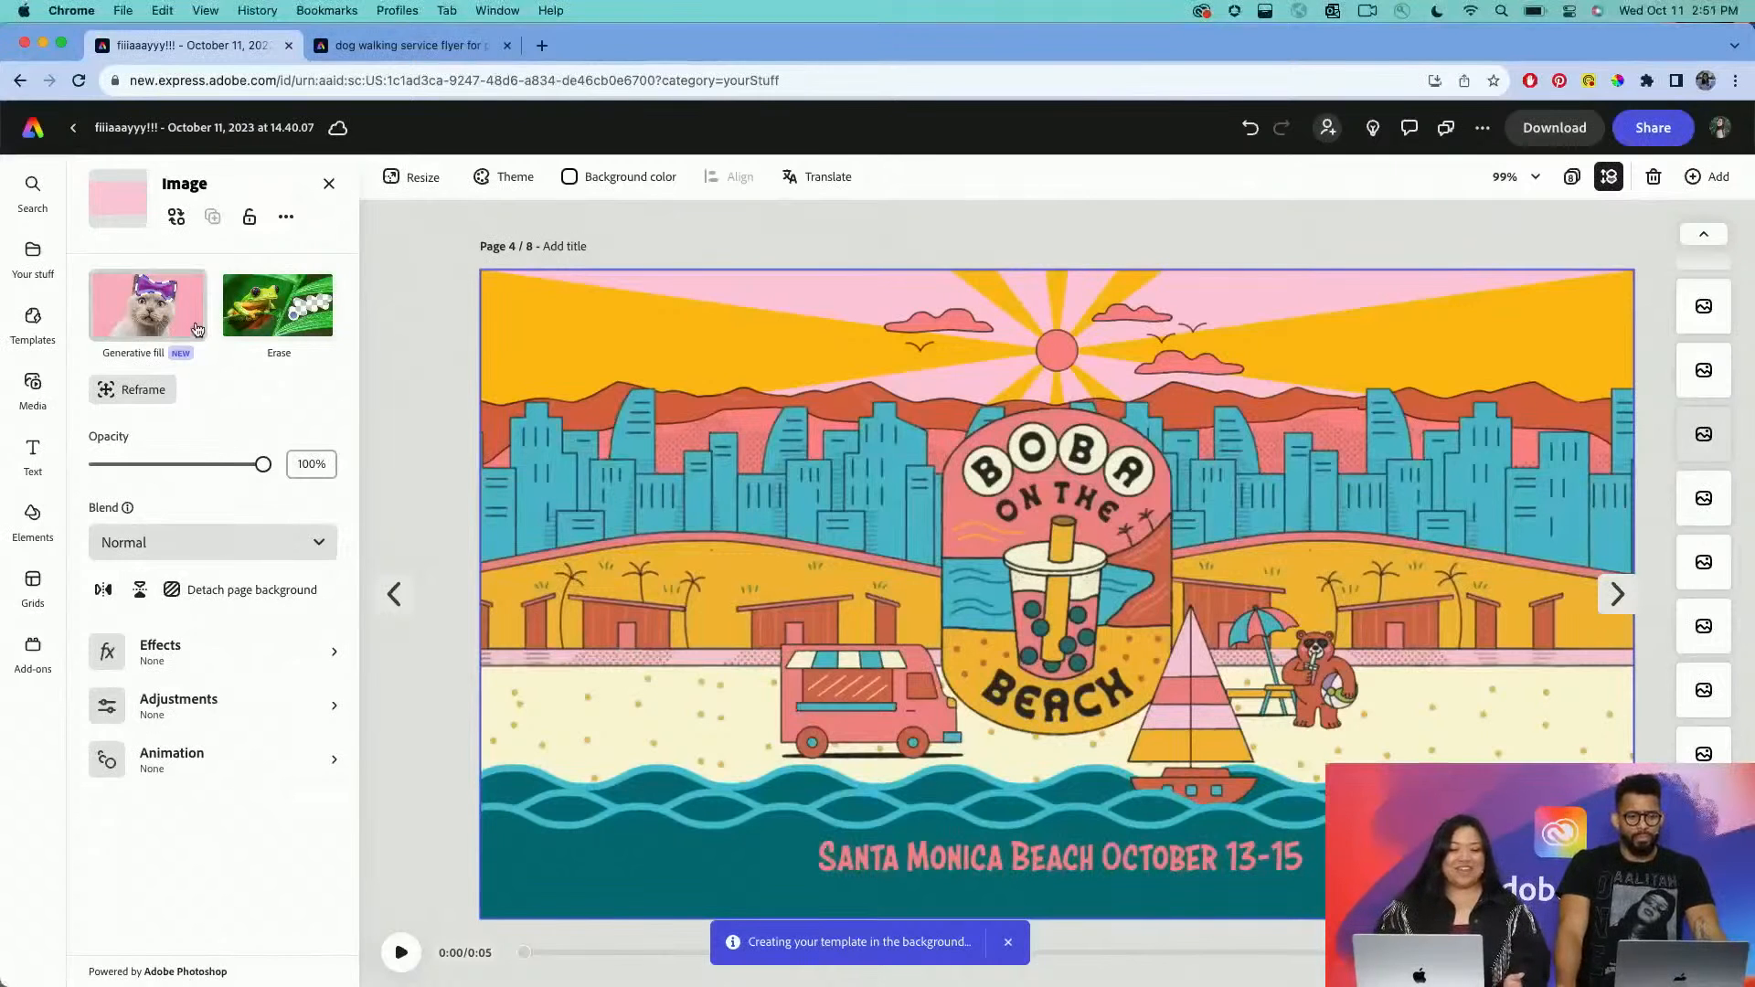
Check the templates saved in the Boba Fest brand.
left_click(33, 254)
scroll(185, 366, "down", 2)
scroll(183, 457, "up", 2)
scroll(183, 522, "down", 5)
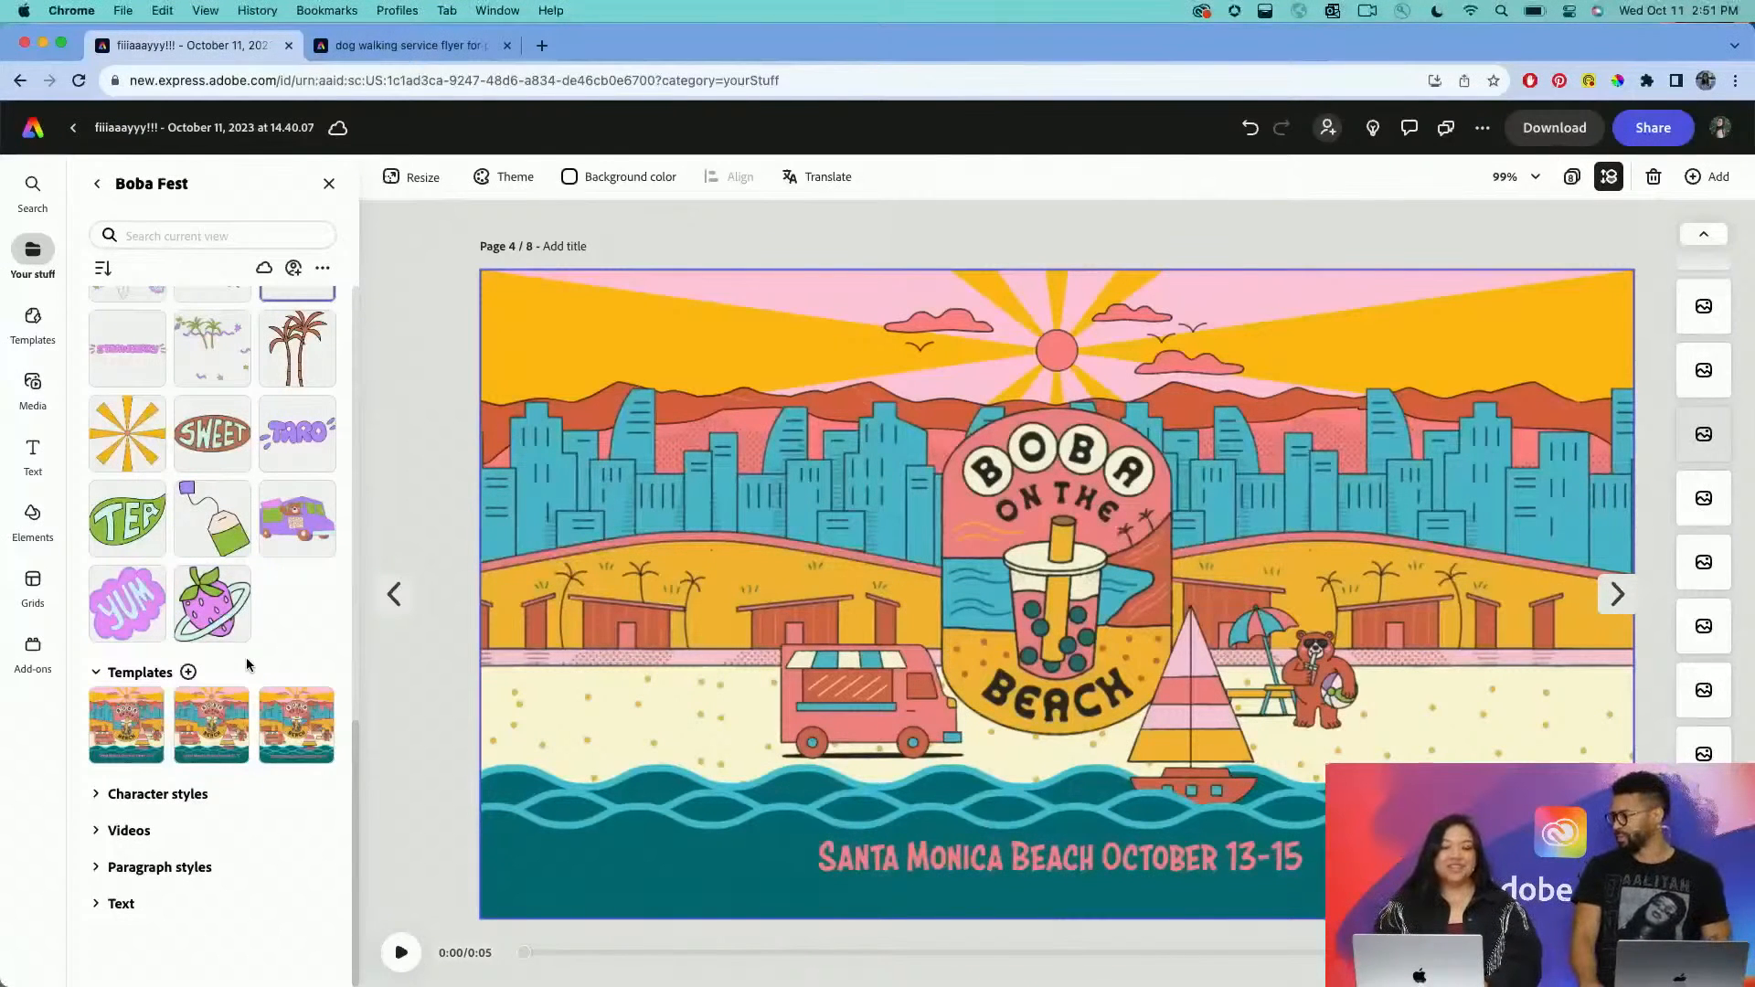
left_click(398, 413)
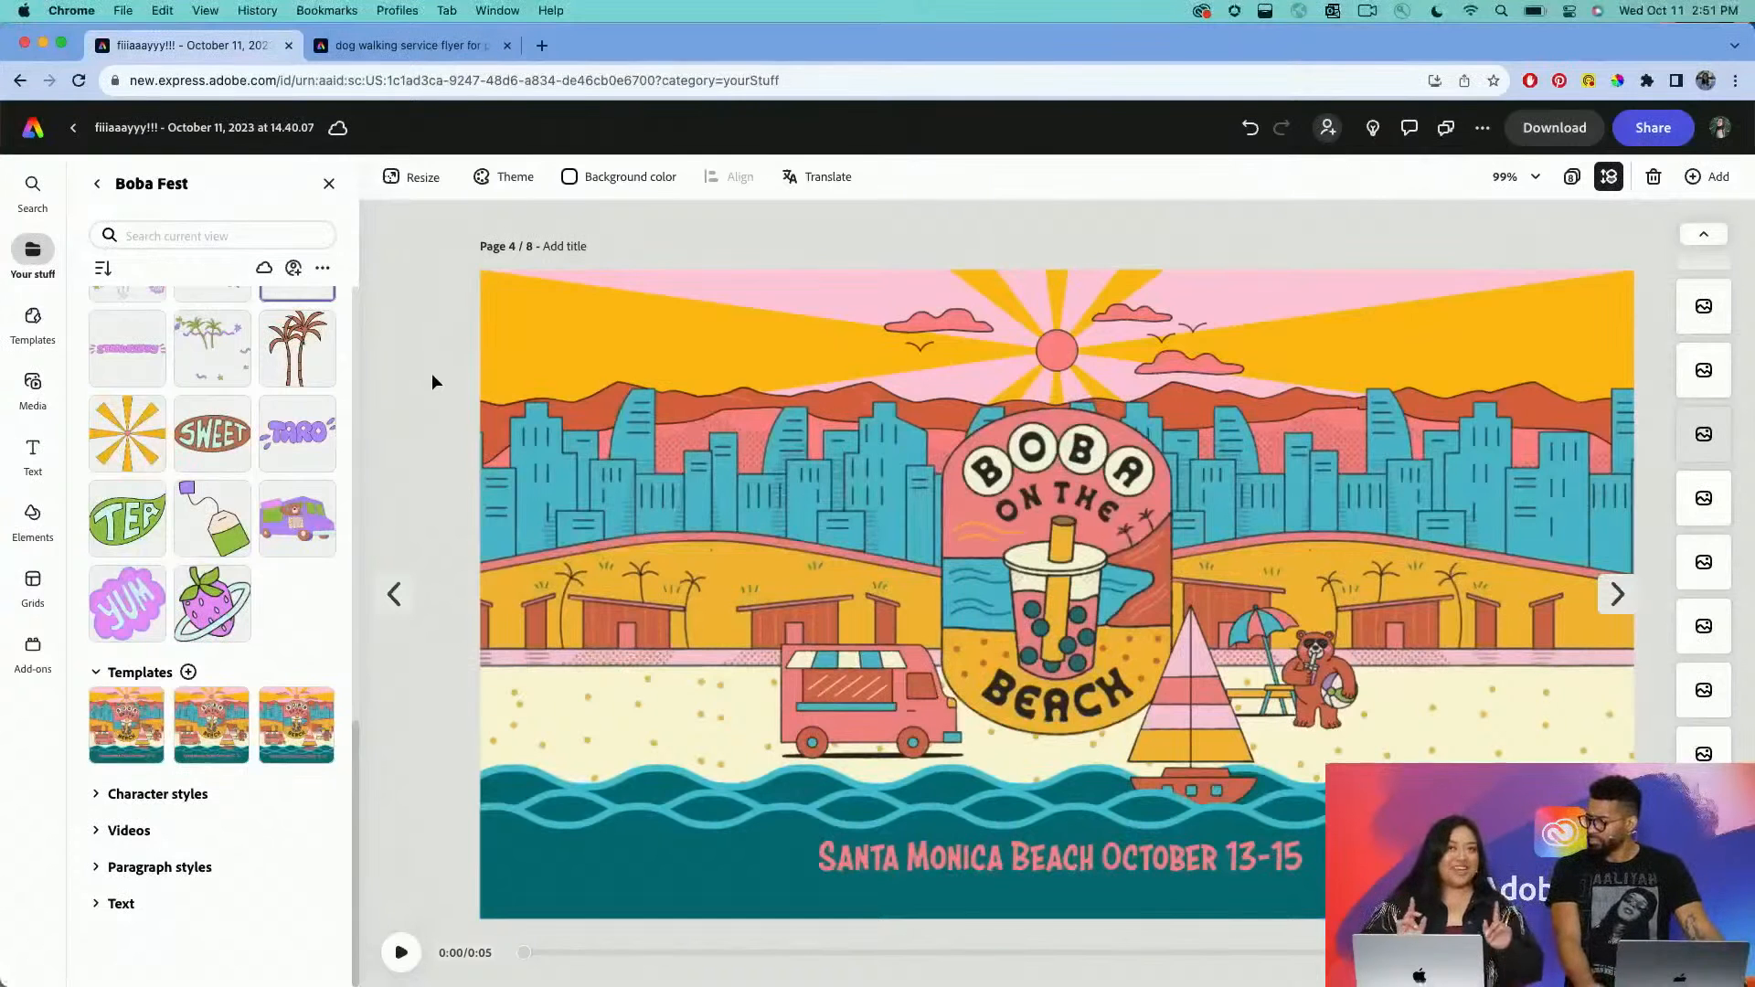
Find the Color Blindness Simulator among the available add-ons and open it for the current page.
left_click(32, 645)
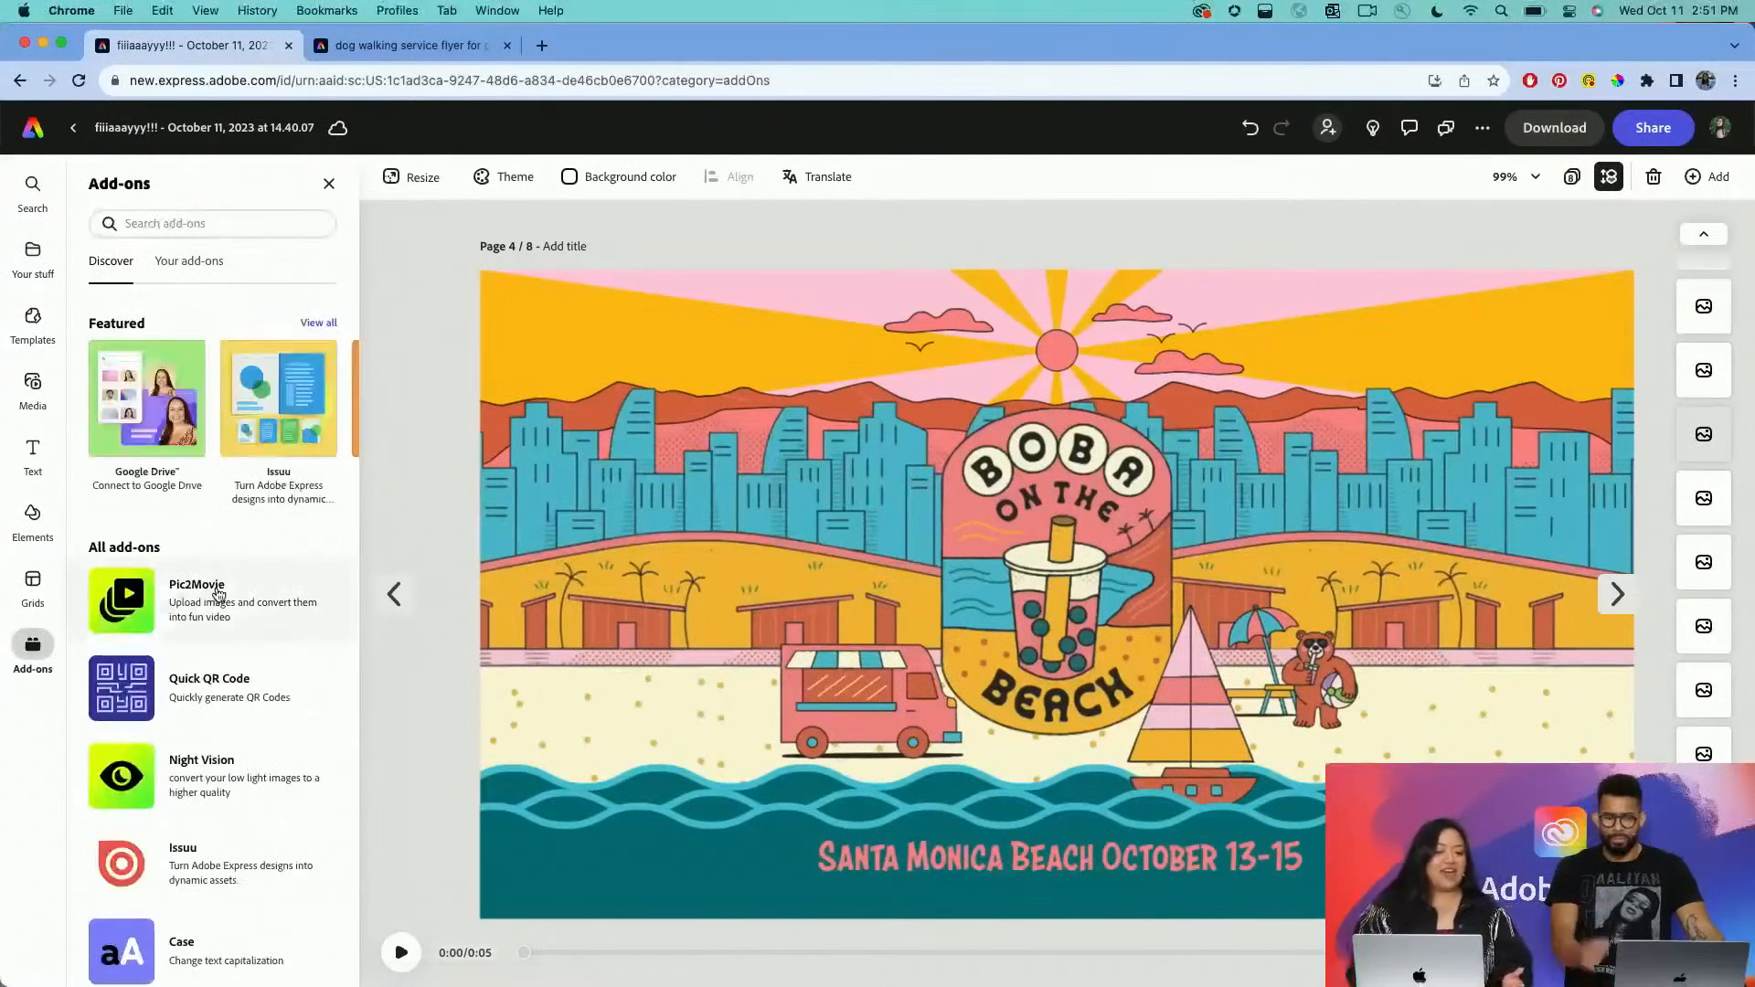
scroll(304, 471, "down", 3)
scroll(248, 559, "down", 10)
scroll(210, 723, "down", 12)
scroll(209, 723, "down", 19)
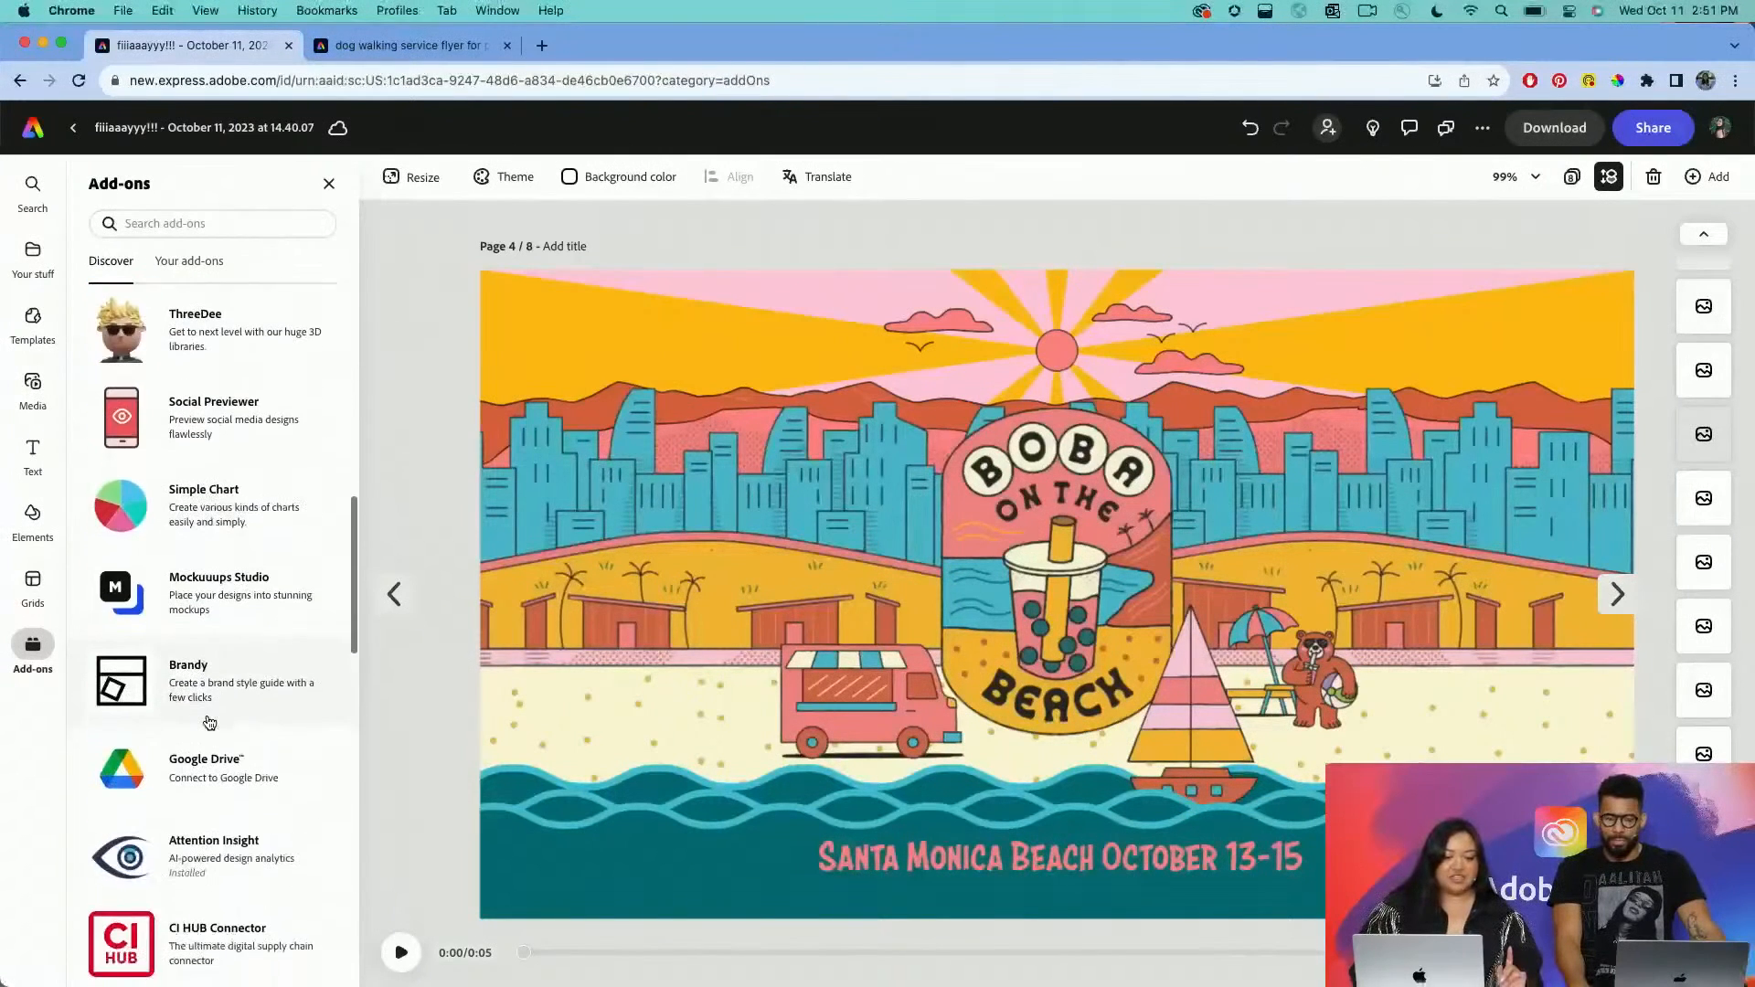
scroll(209, 723, "down", 7)
scroll(210, 723, "down", 3)
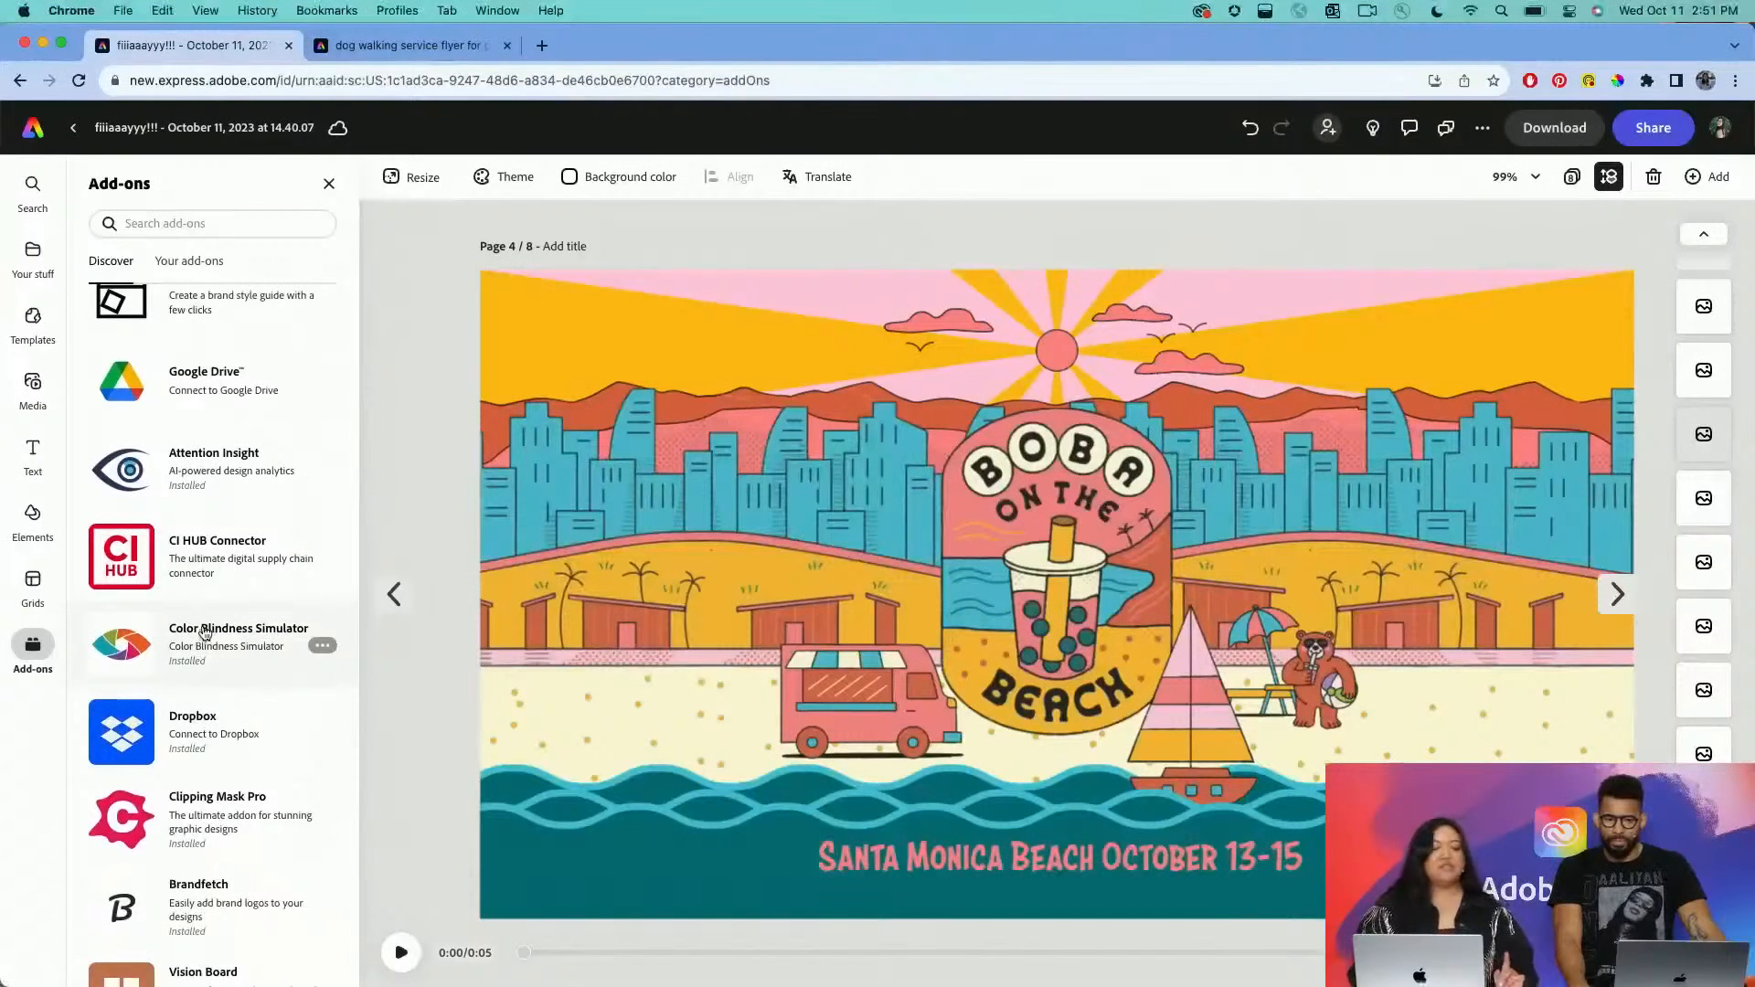
left_click(241, 644)
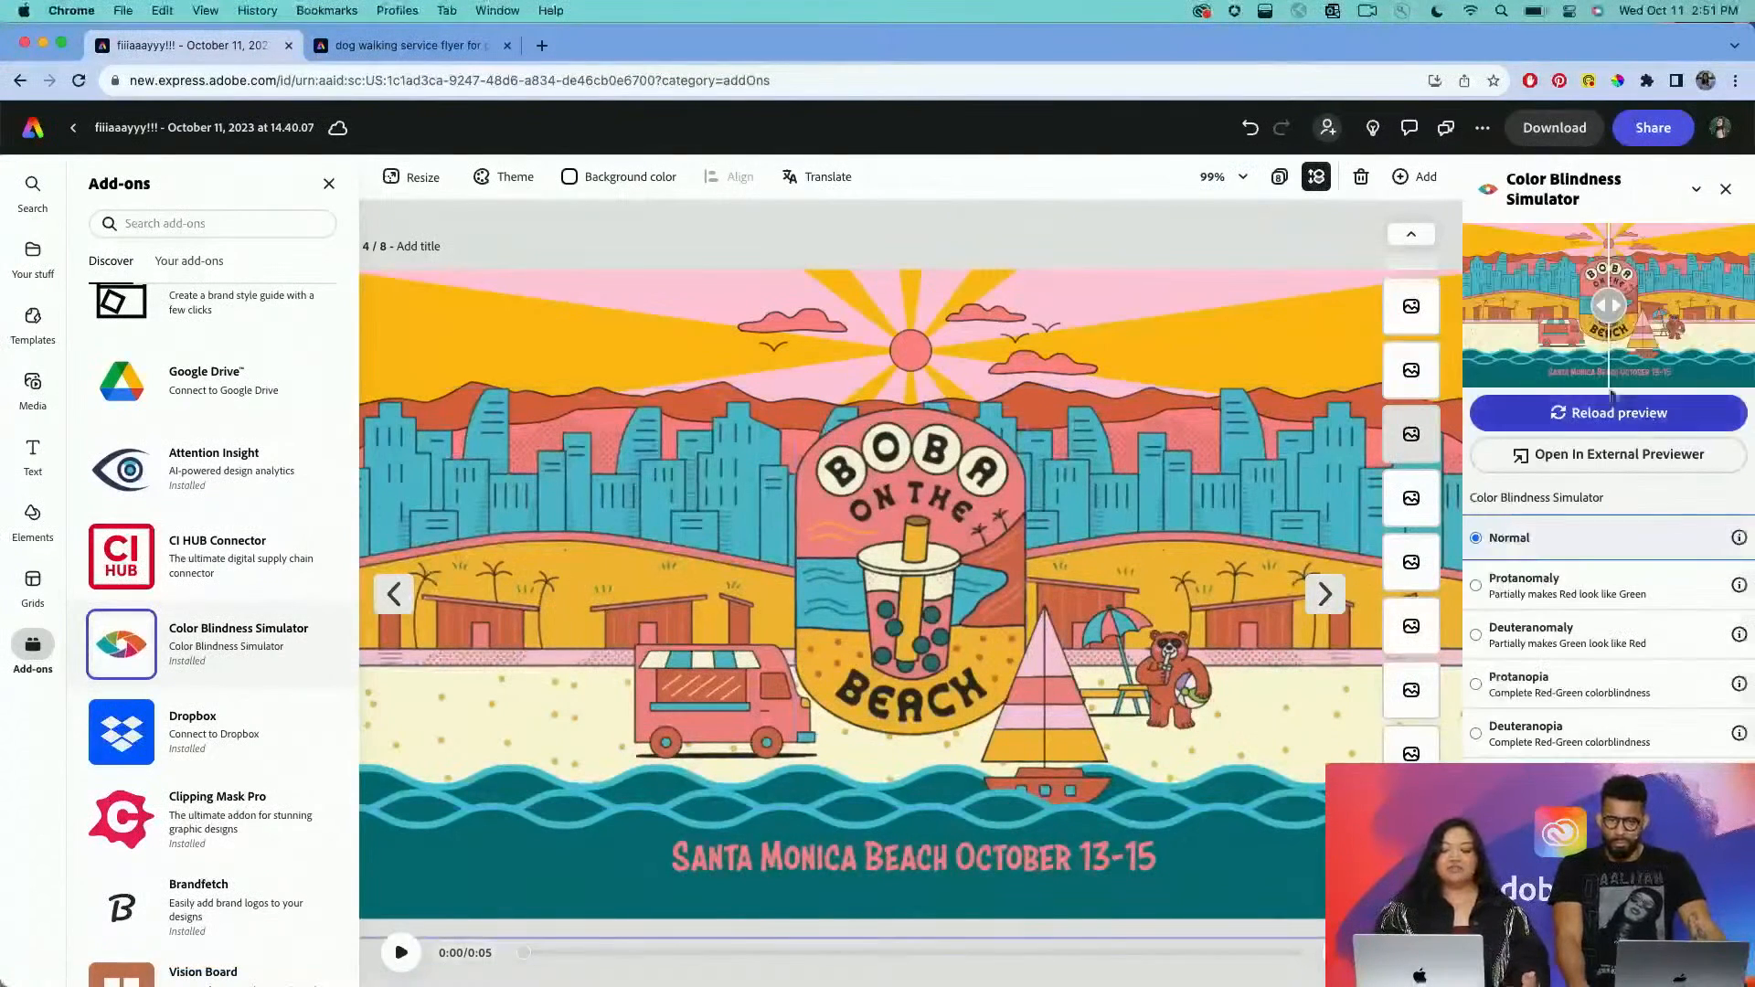
Compare the design's original colors with color blindness simulations such as Deuteranomaly and Protanopia, and return the preview to Normal.
left_click(1554, 595)
left_click(1558, 634)
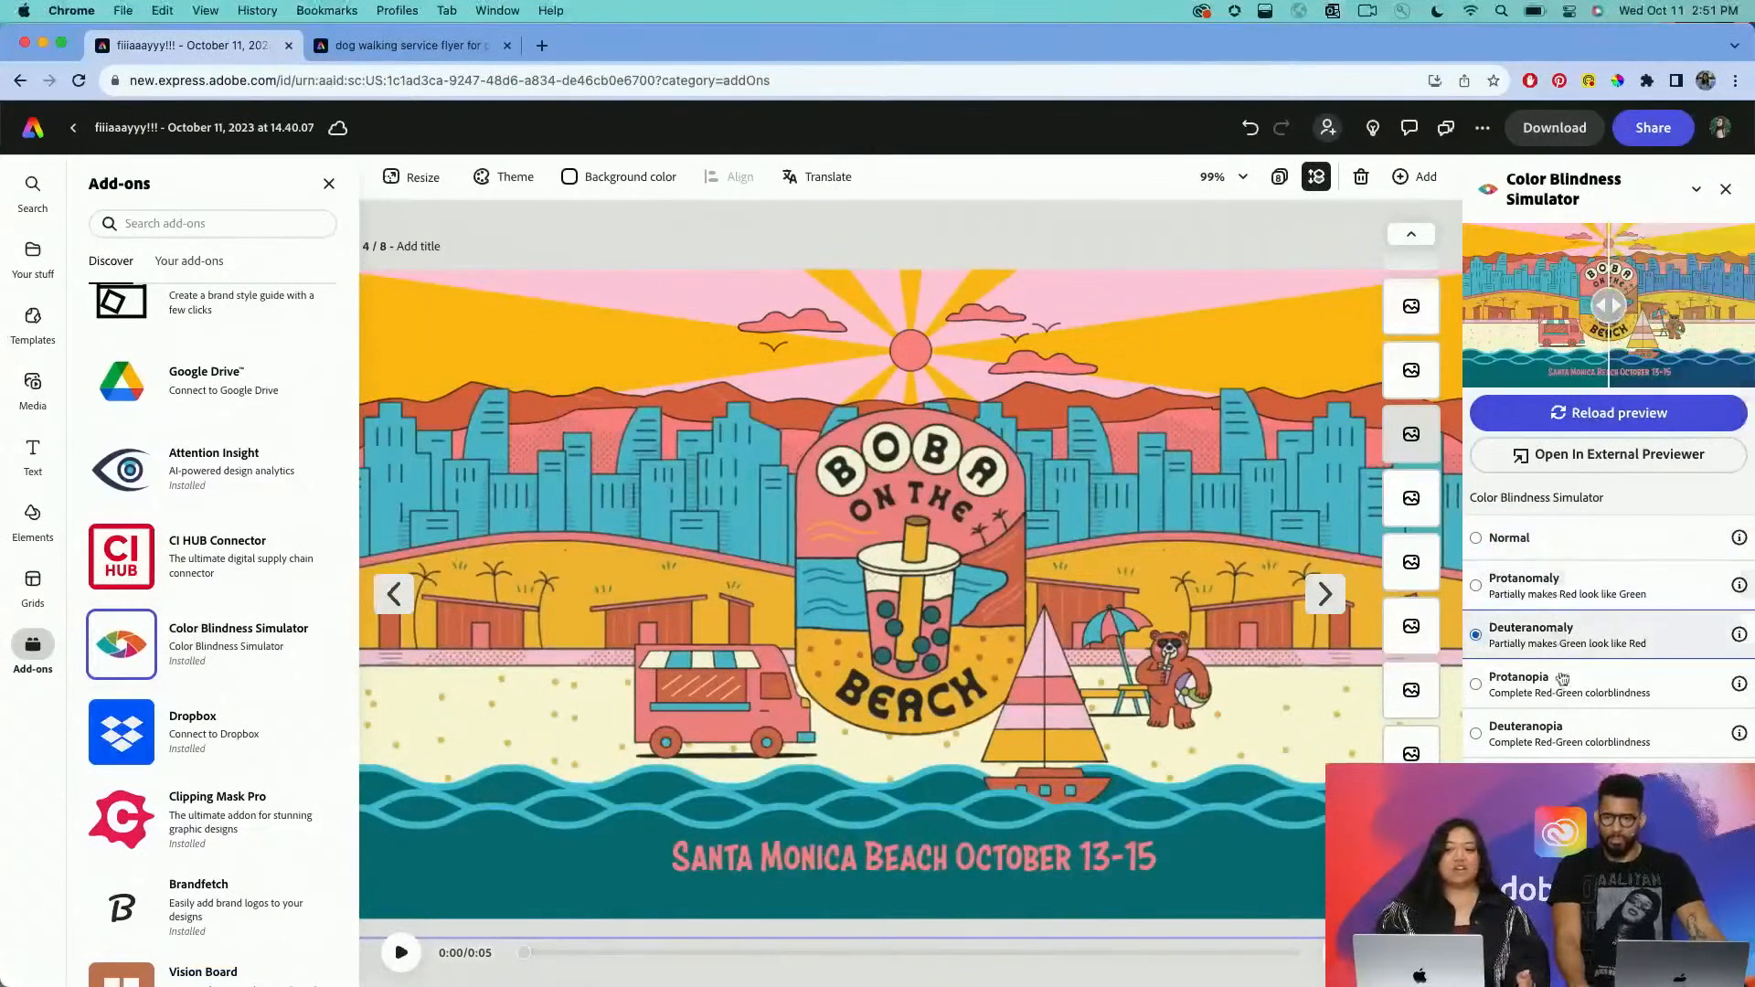
left_click(1561, 675)
left_click_drag(1616, 317, 1512, 307)
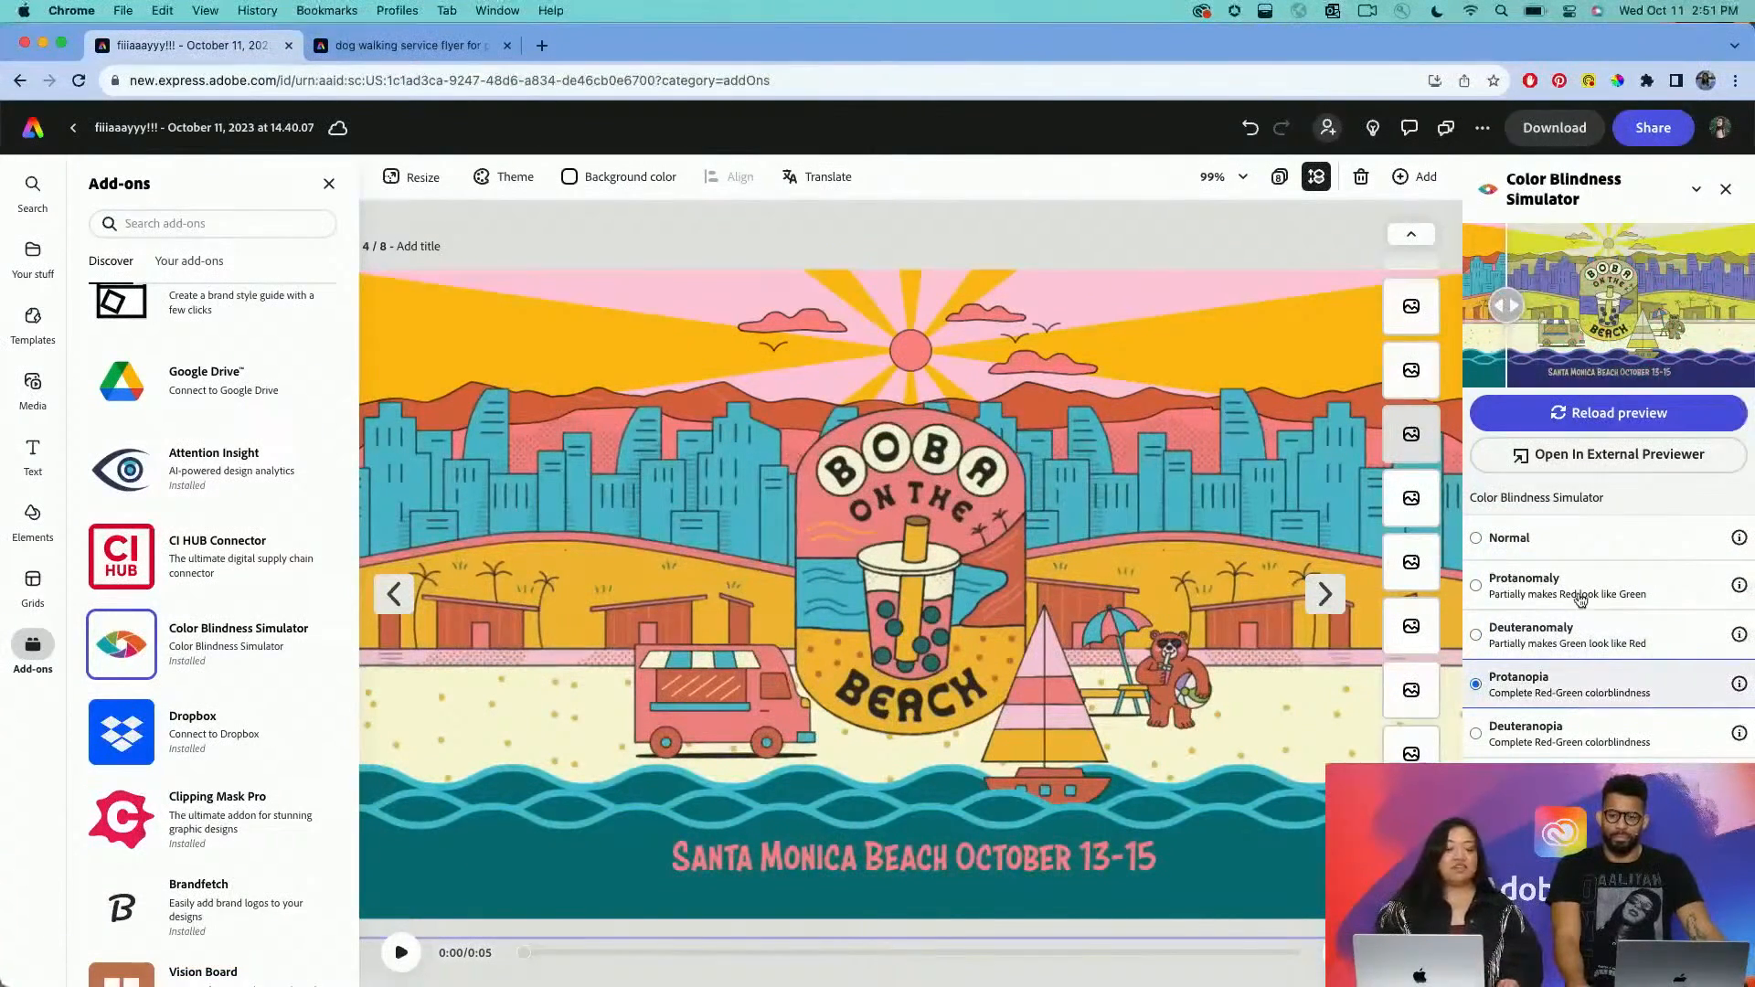
left_click(1575, 738)
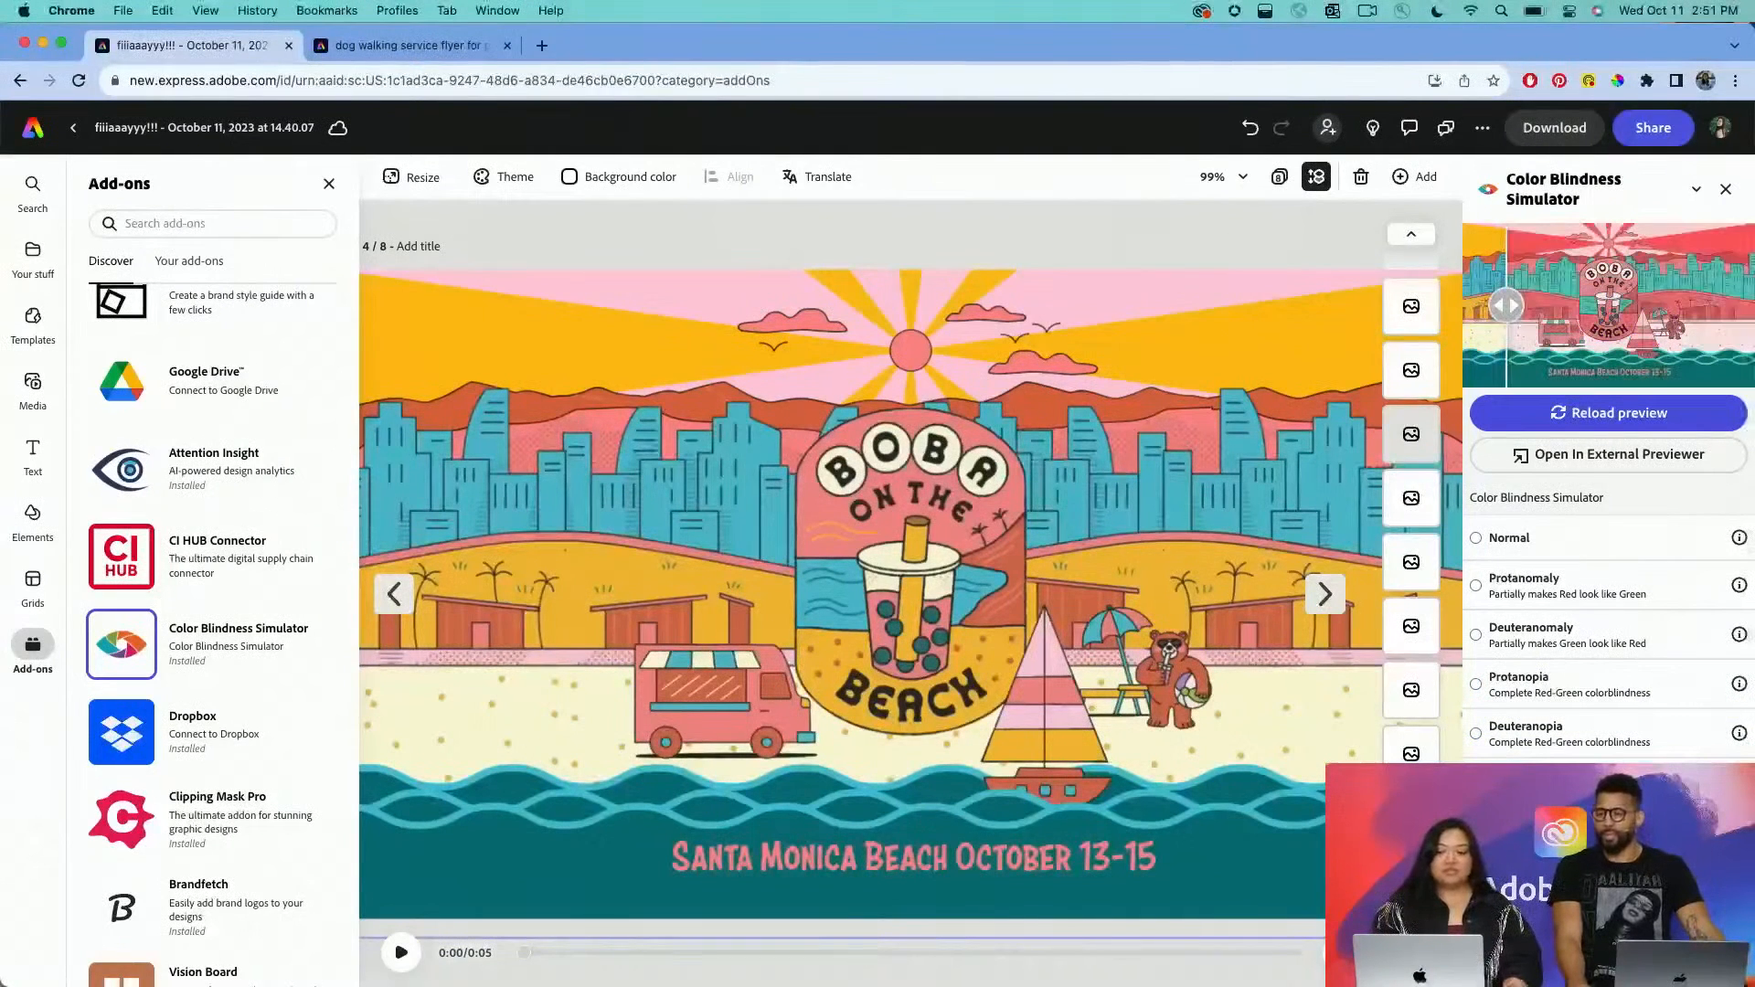
left_click(1607, 688)
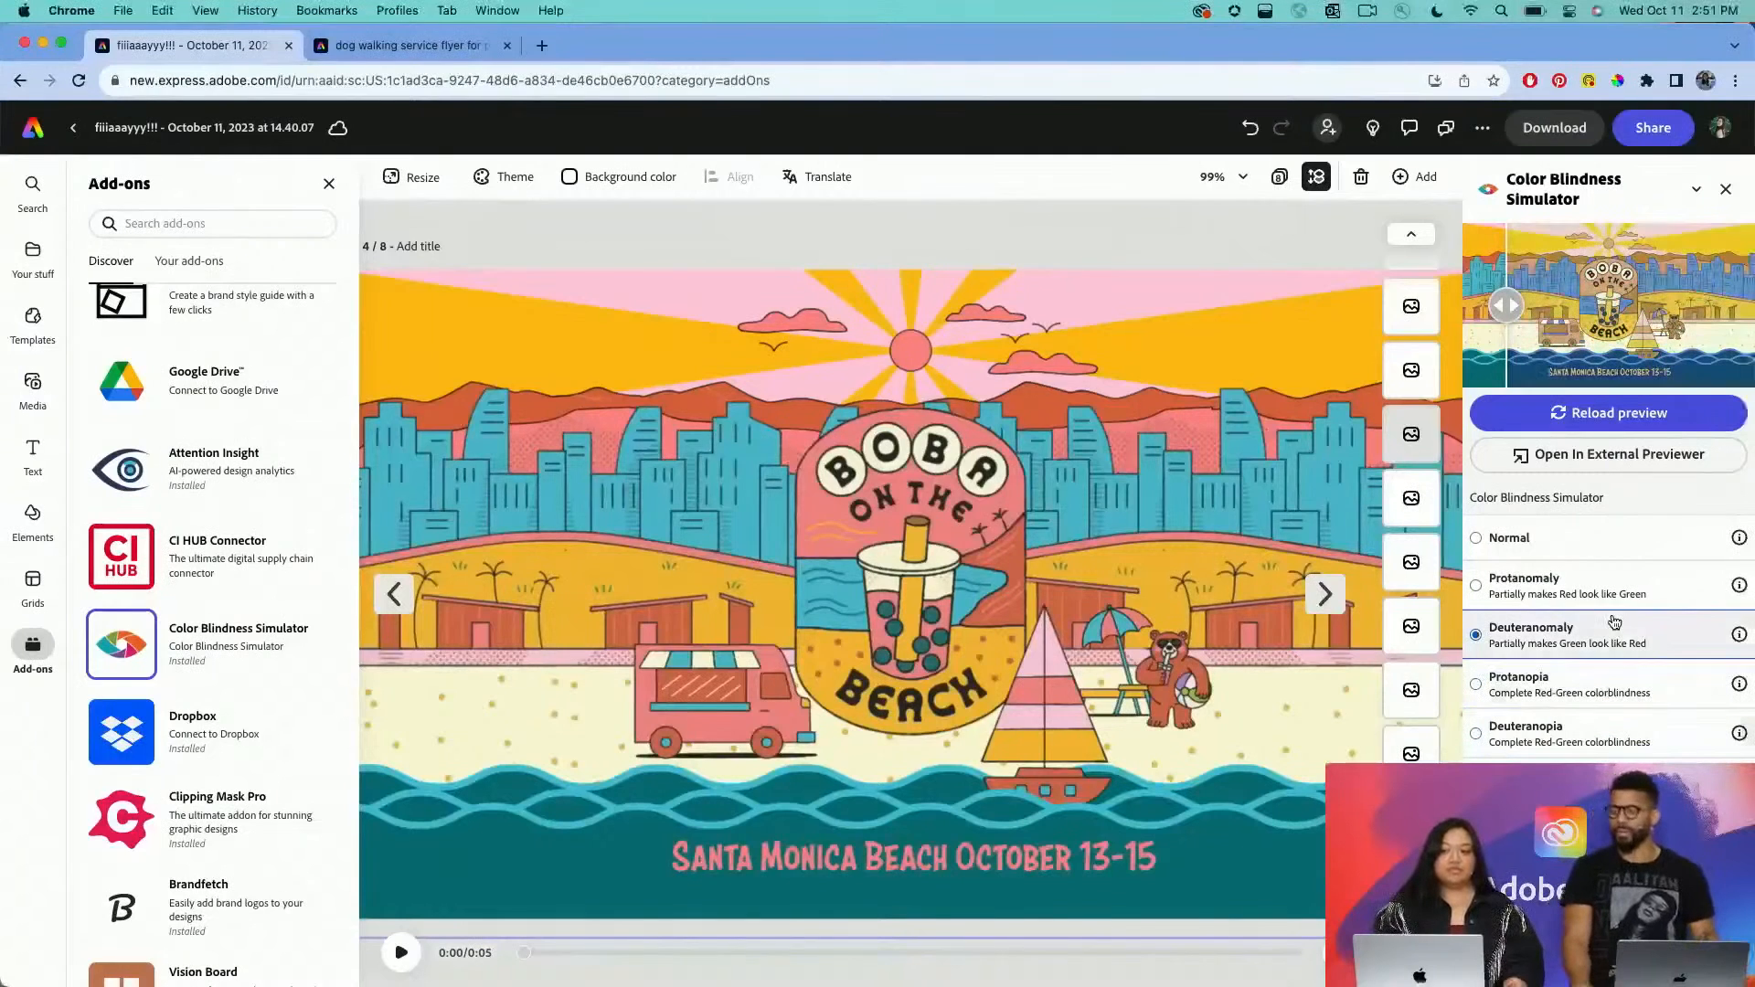
left_click(1513, 539)
left_click_drag(1506, 304, 1610, 301)
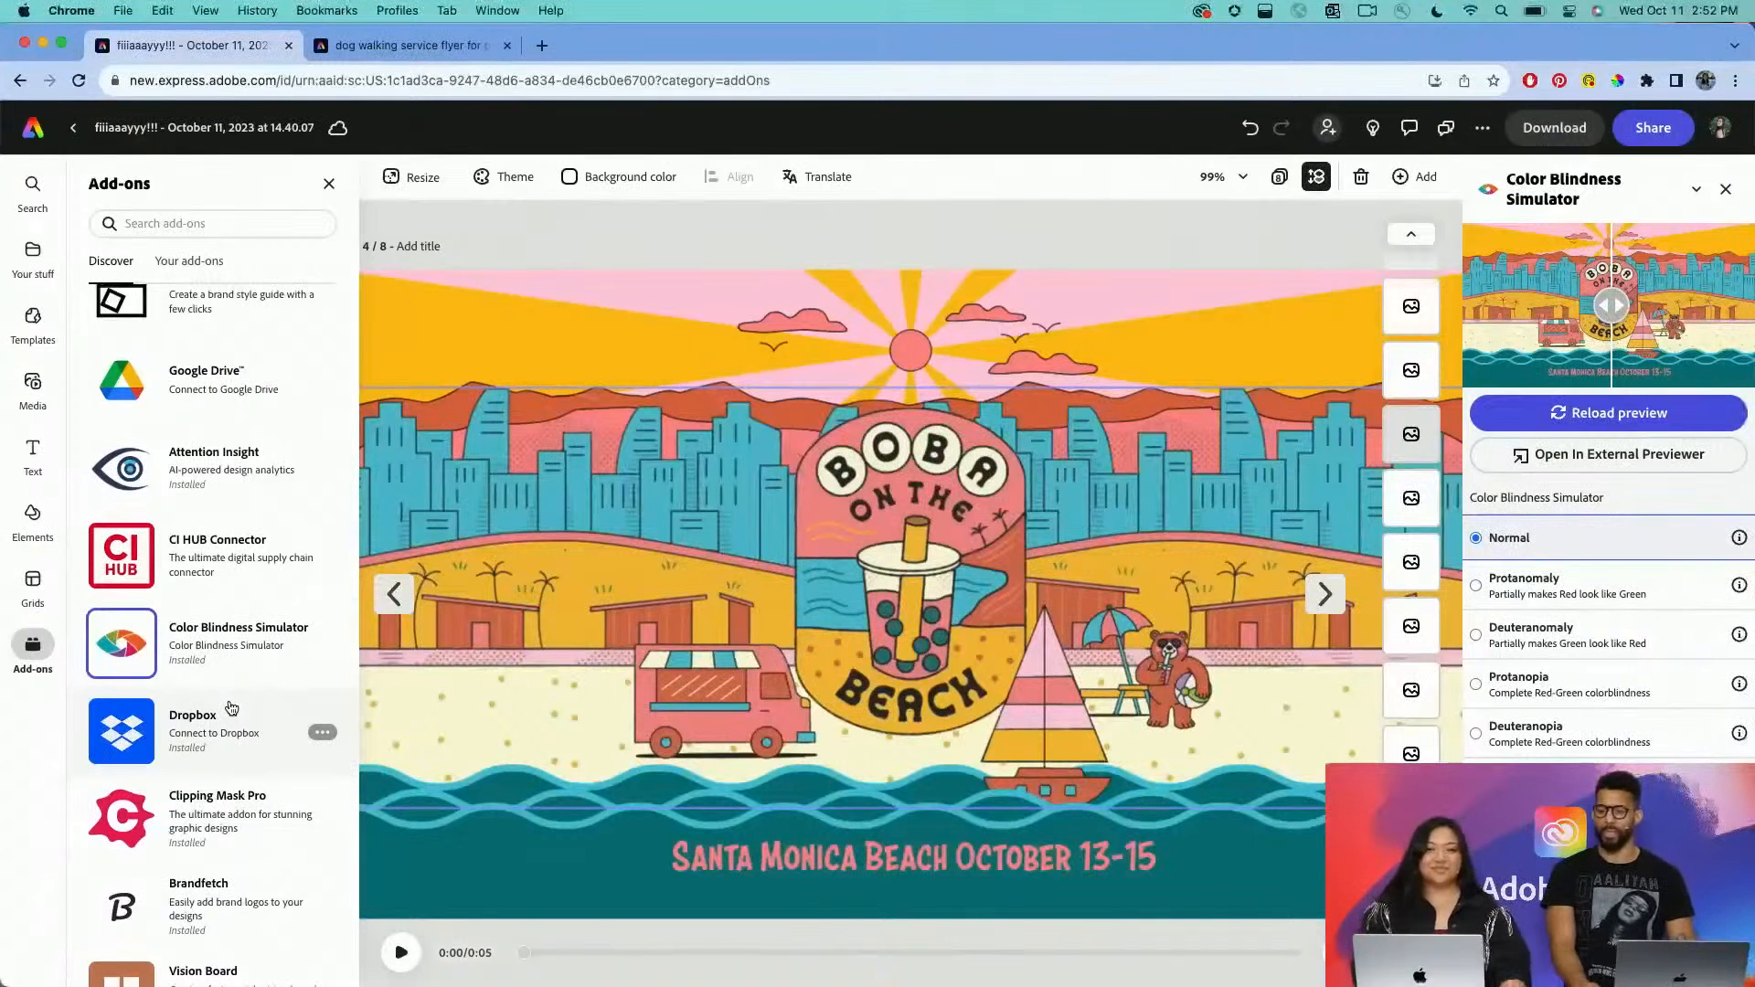
Browse the add-on catalog, including the full list of featured add-ons.
scroll(231, 708, "down", 1)
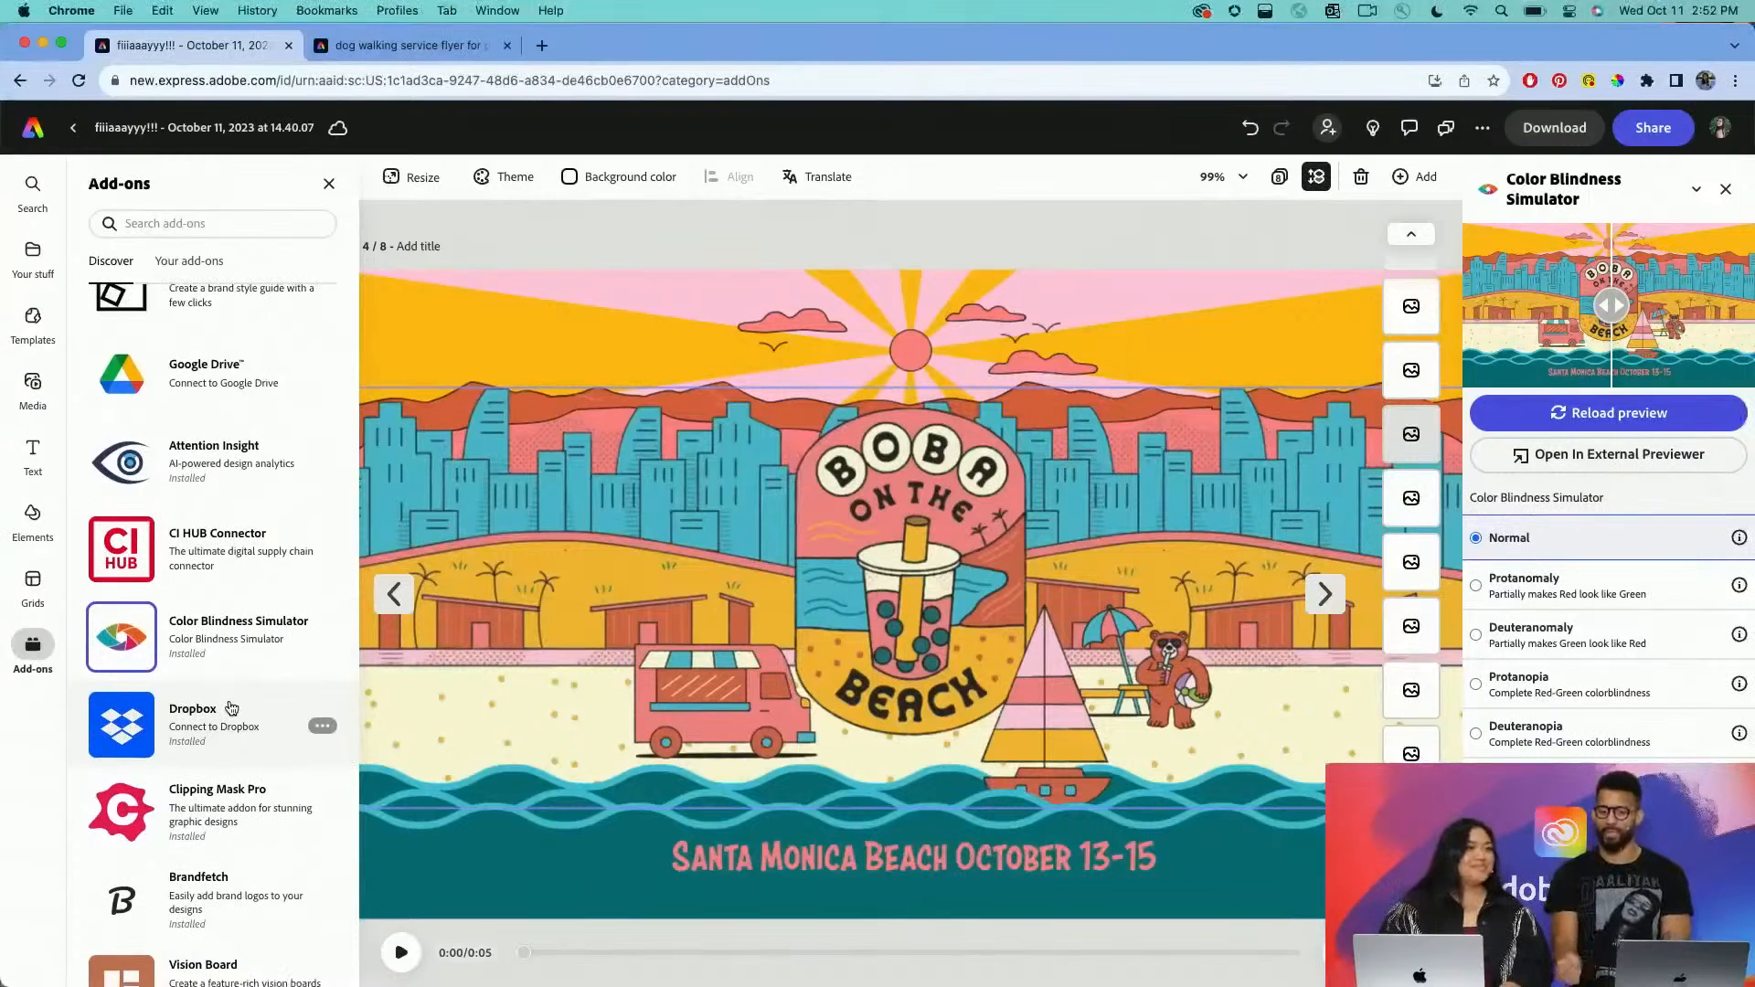
scroll(231, 709, "down", 3)
scroll(232, 709, "down", 1)
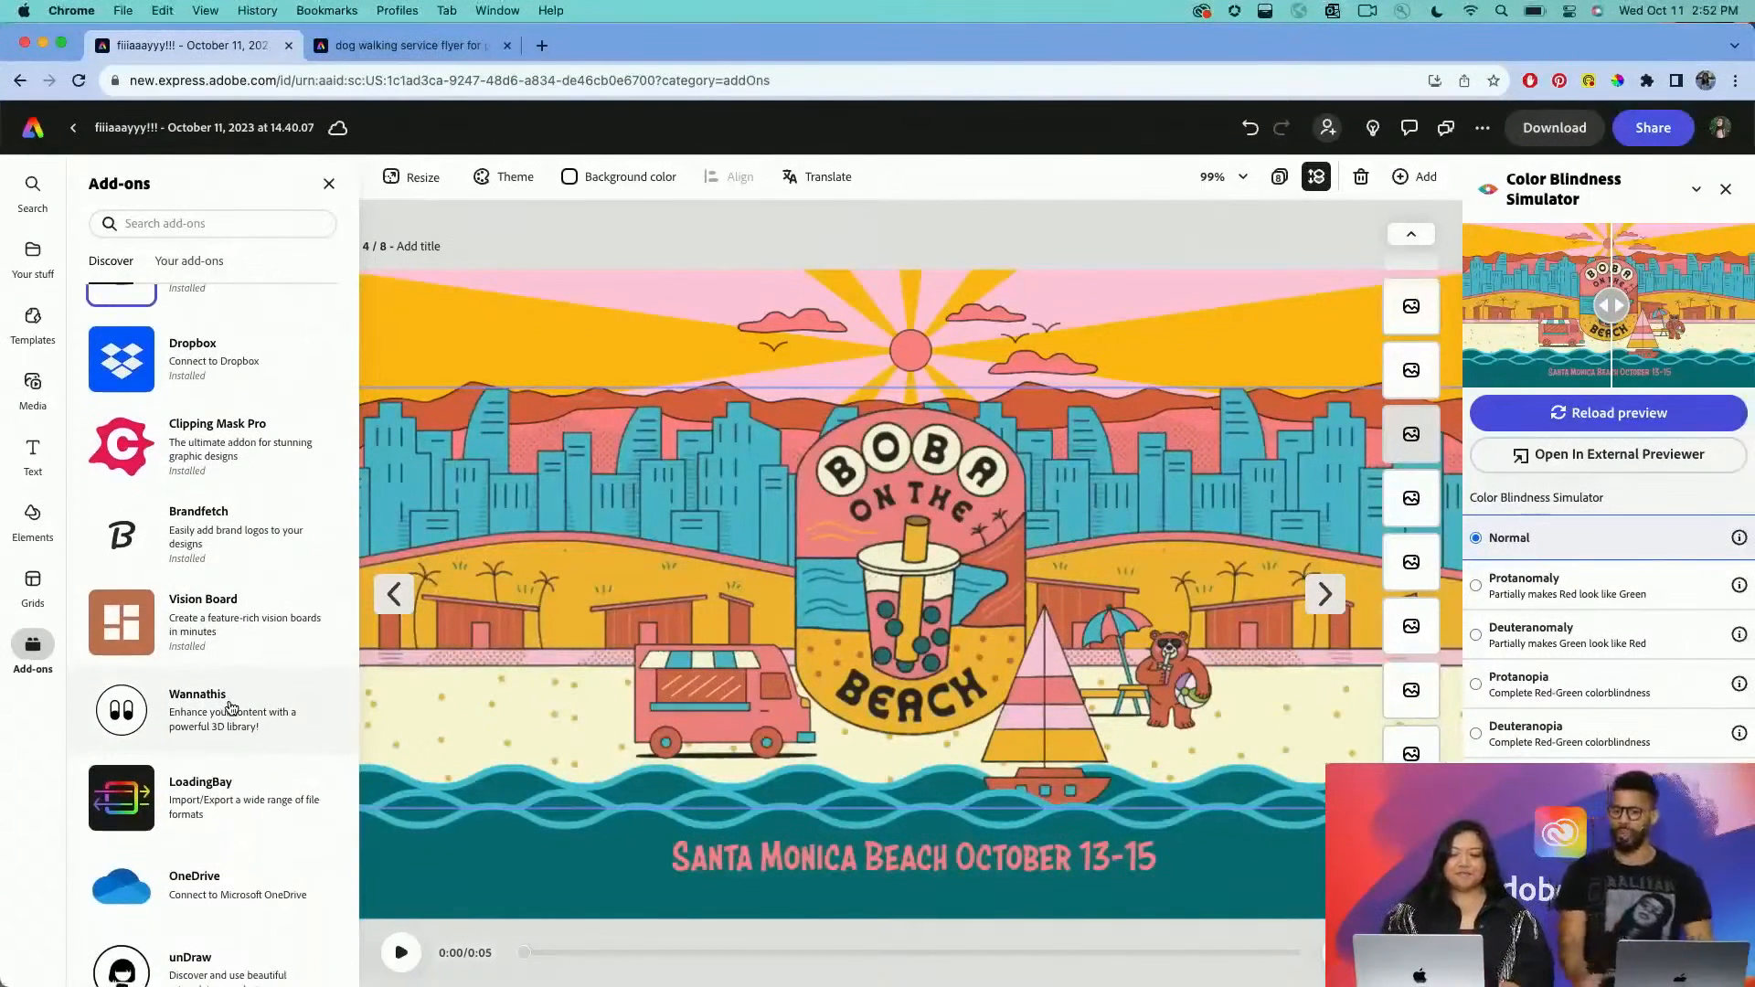
scroll(231, 708, "down", 15)
scroll(231, 708, "up", 3)
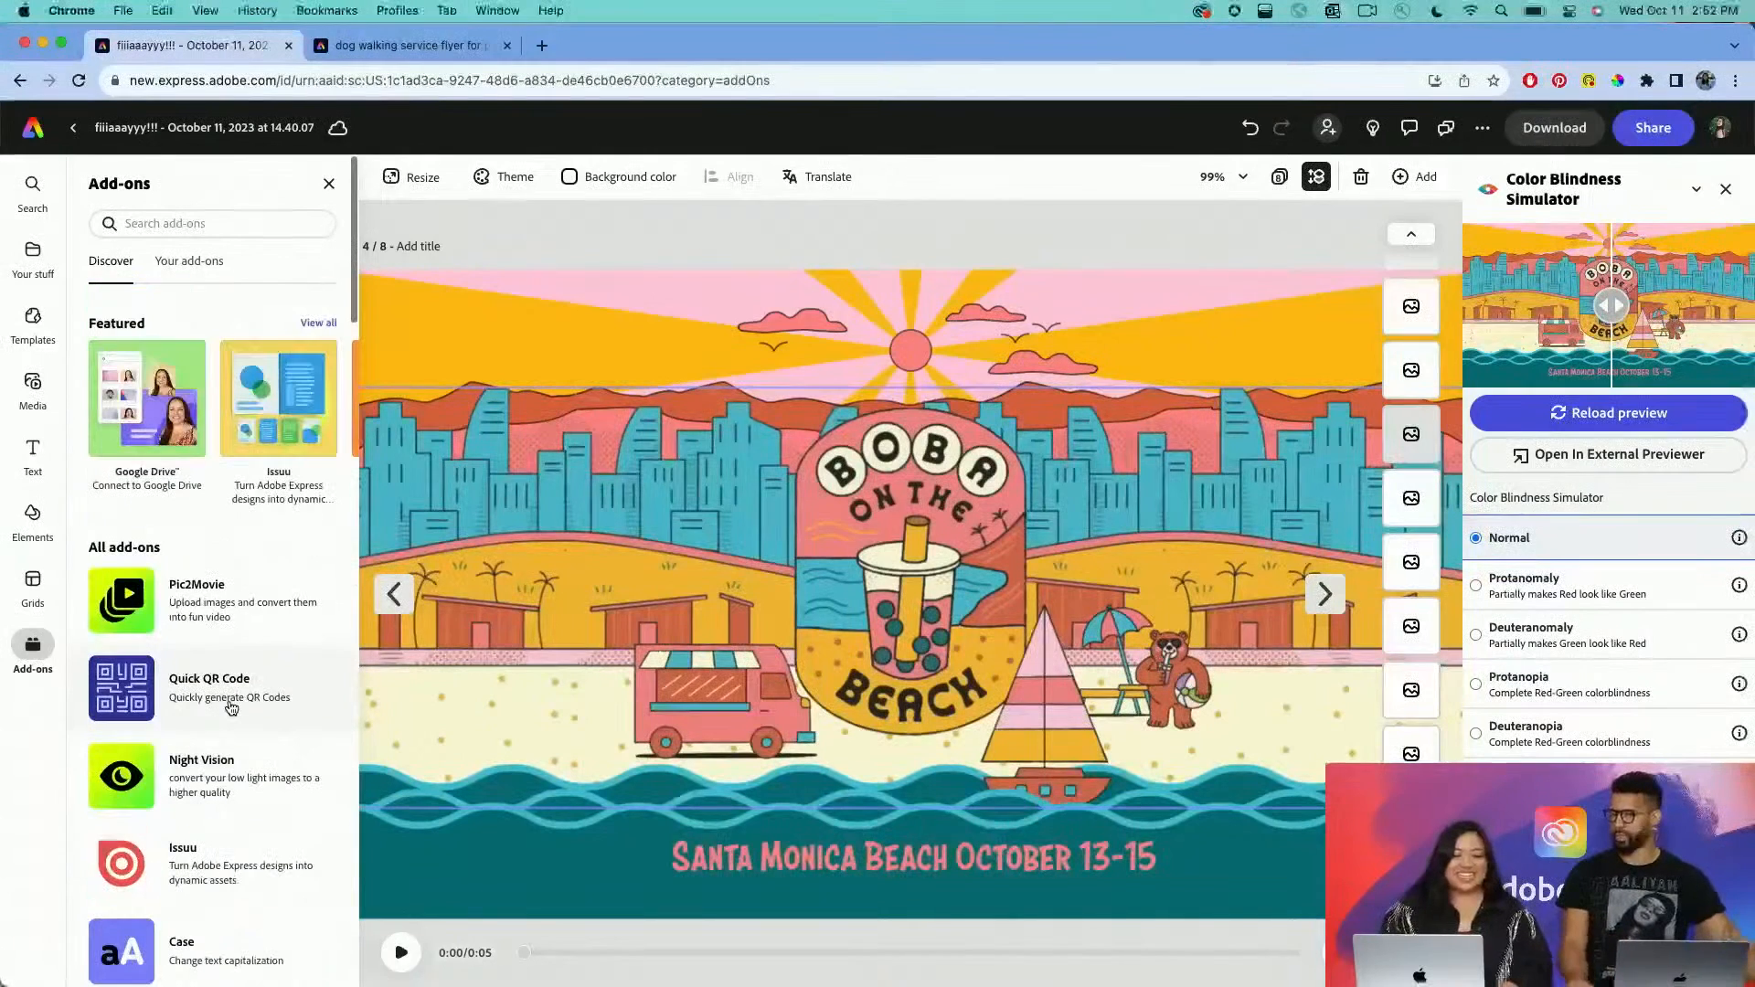
left_click(318, 322)
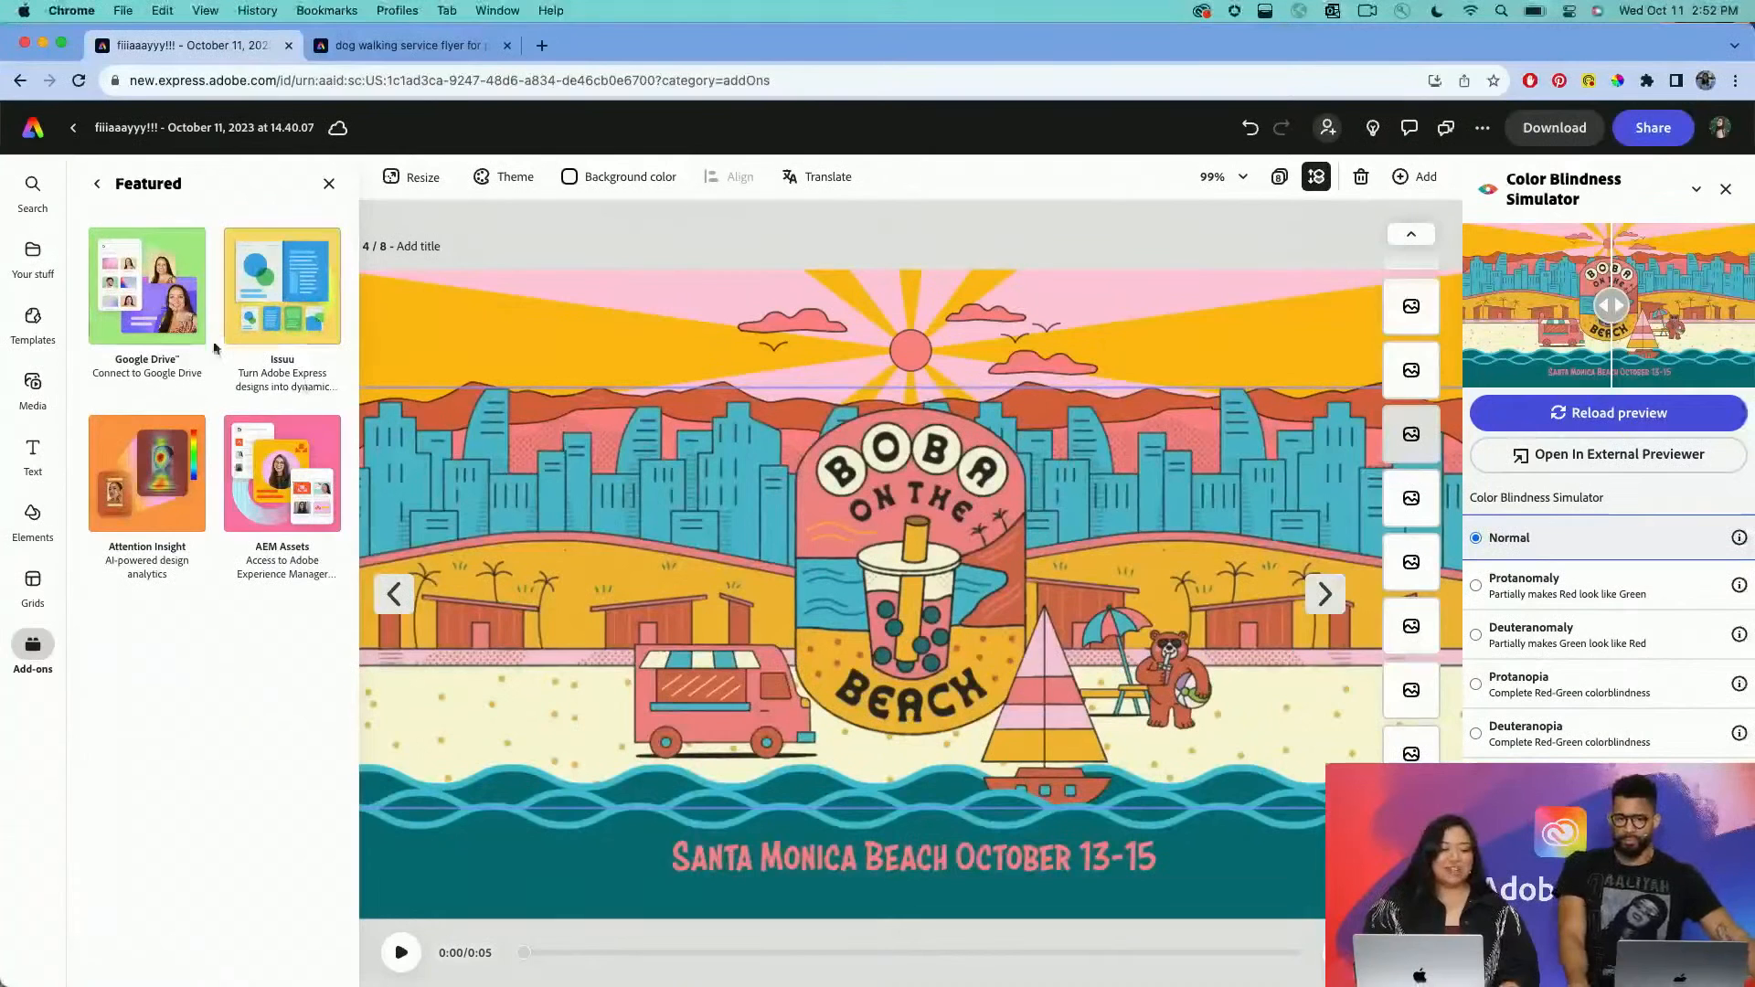
left_click(97, 183)
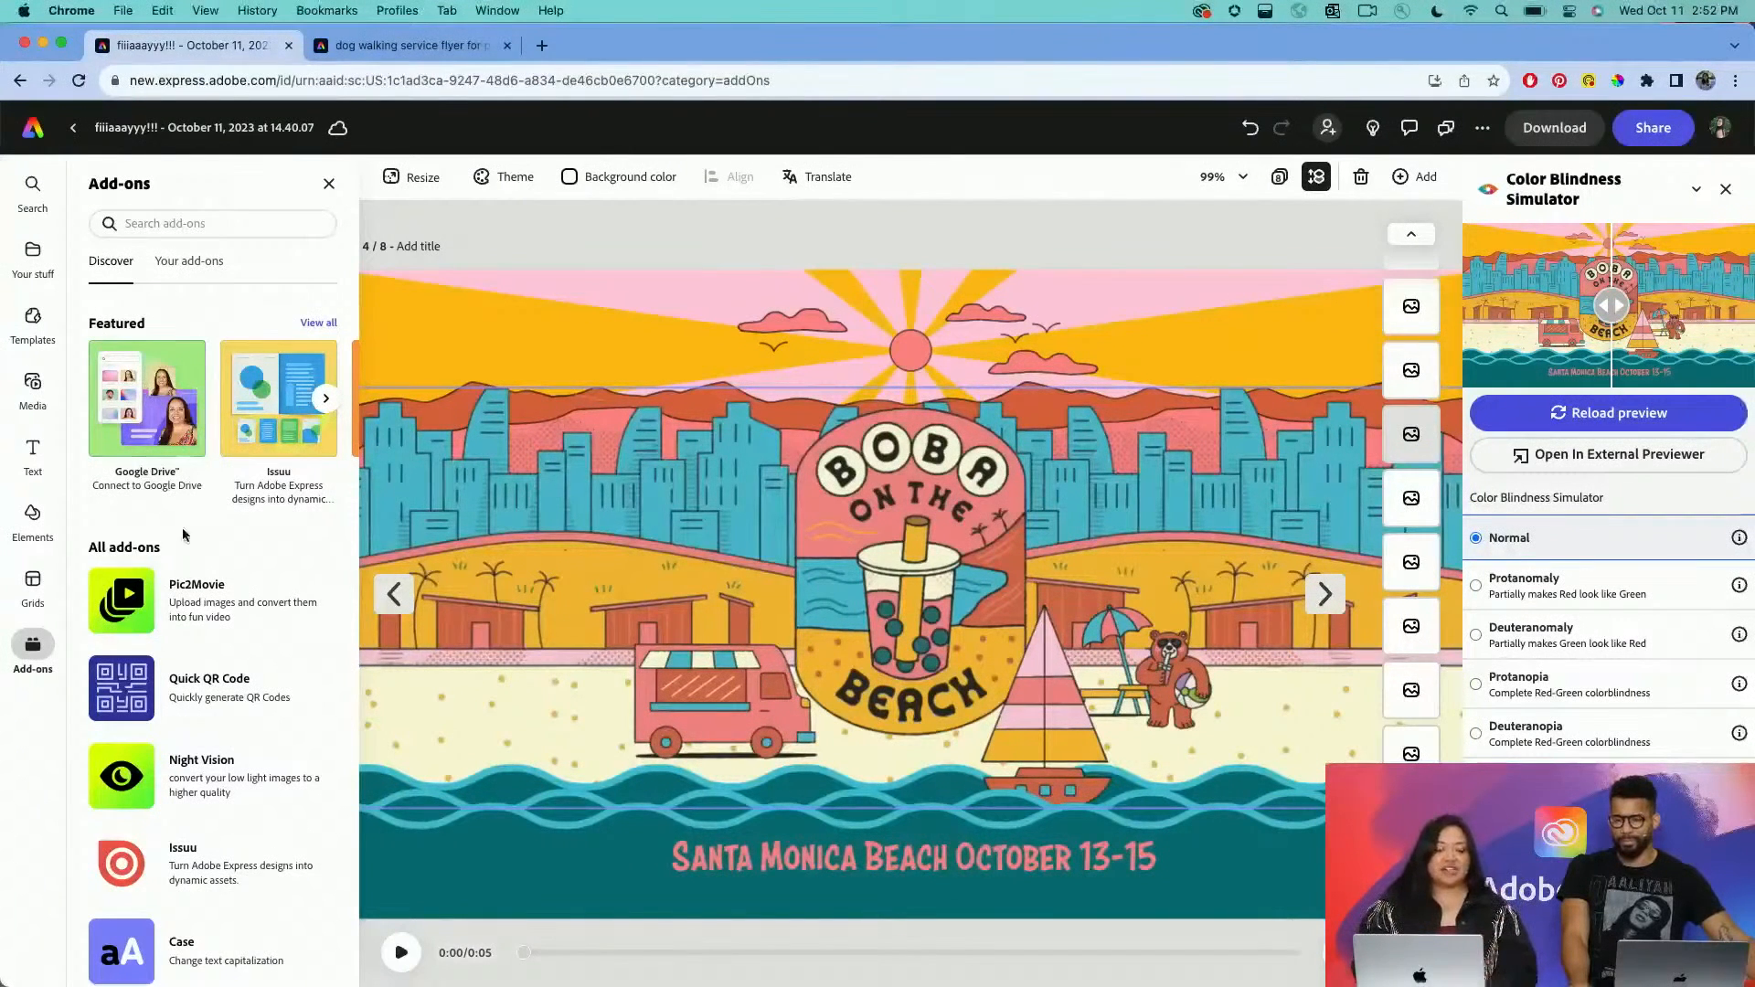
scroll(185, 608, "down", 3)
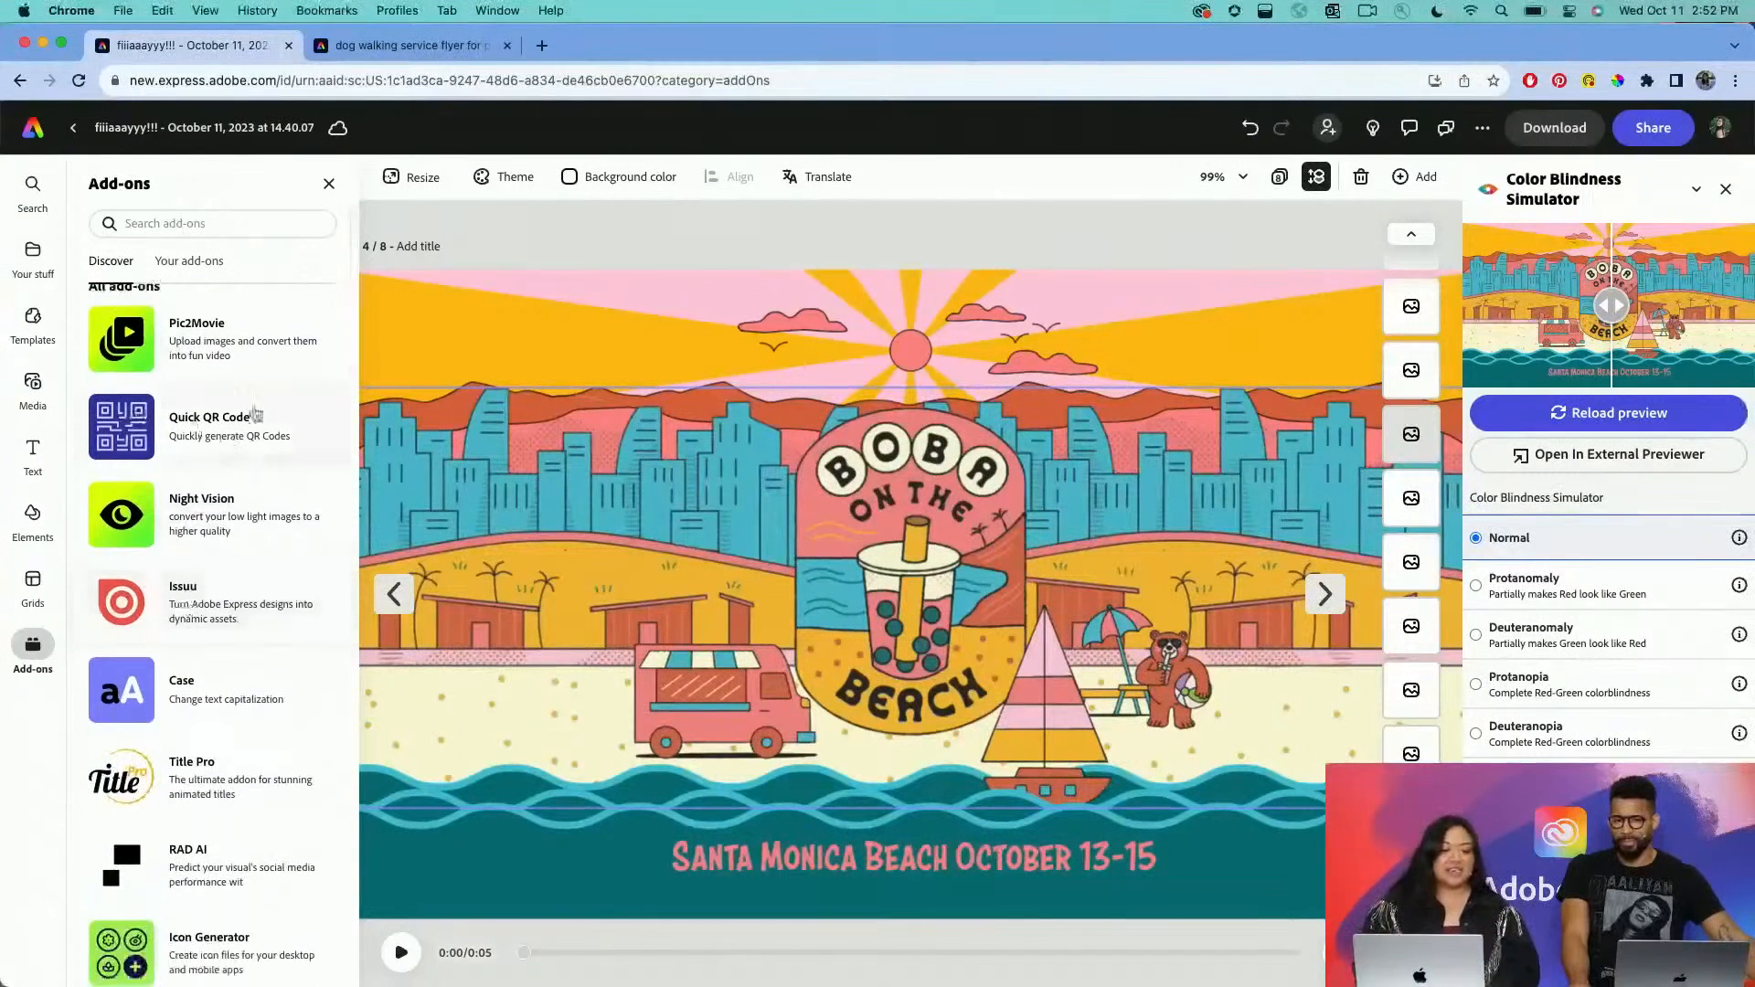
Browse the list of all add-ons and view the details of the Icon Generator add-on.
scroll(275, 447, "down", 1)
scroll(275, 447, "down", 3)
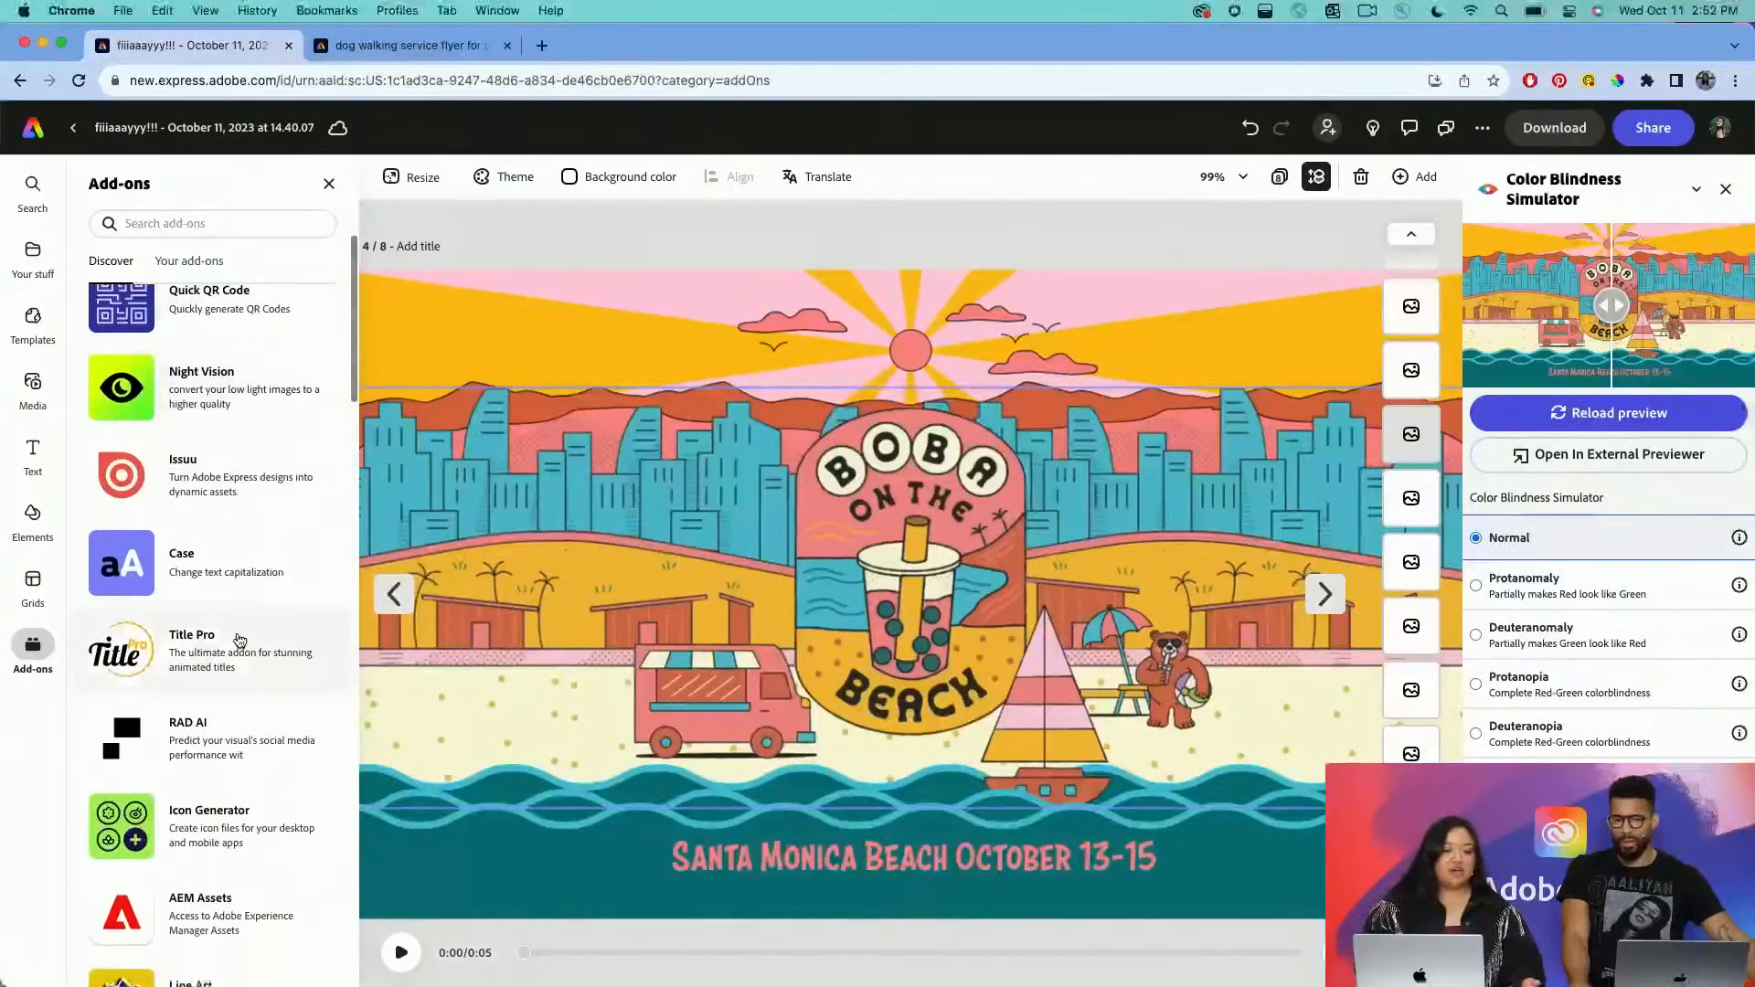
scroll(227, 621, "down", 3)
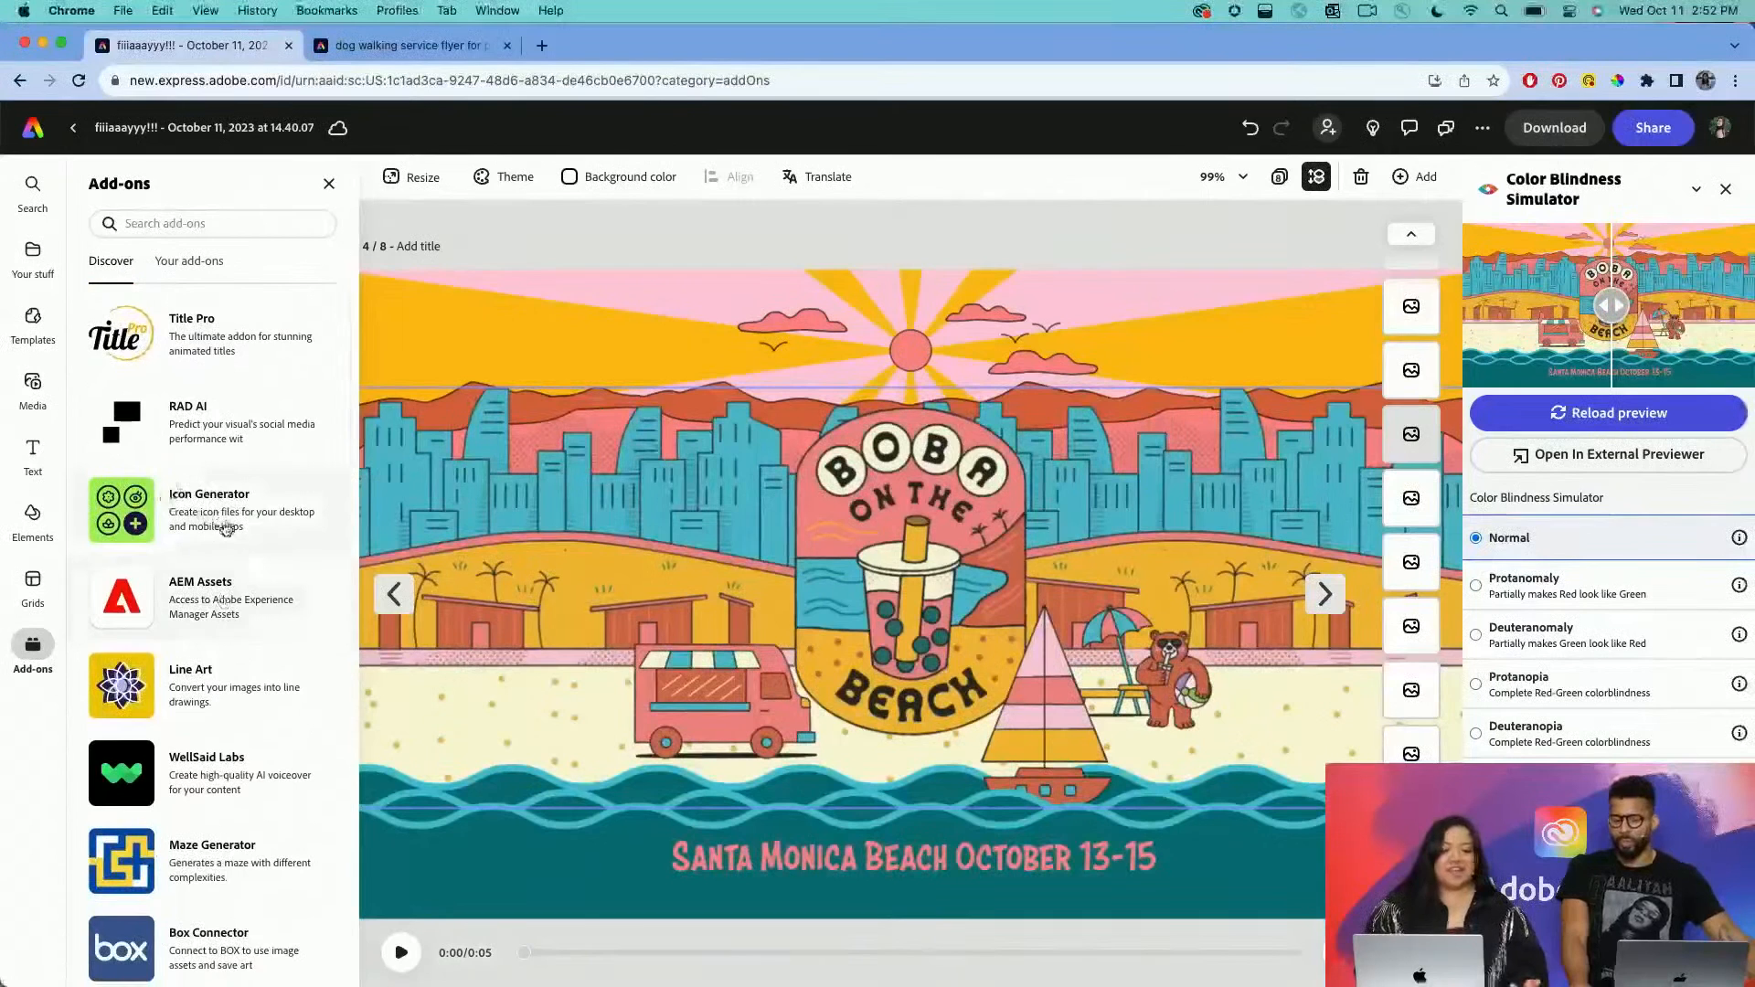
scroll(259, 533, "down", 2)
scroll(259, 533, "down", 6)
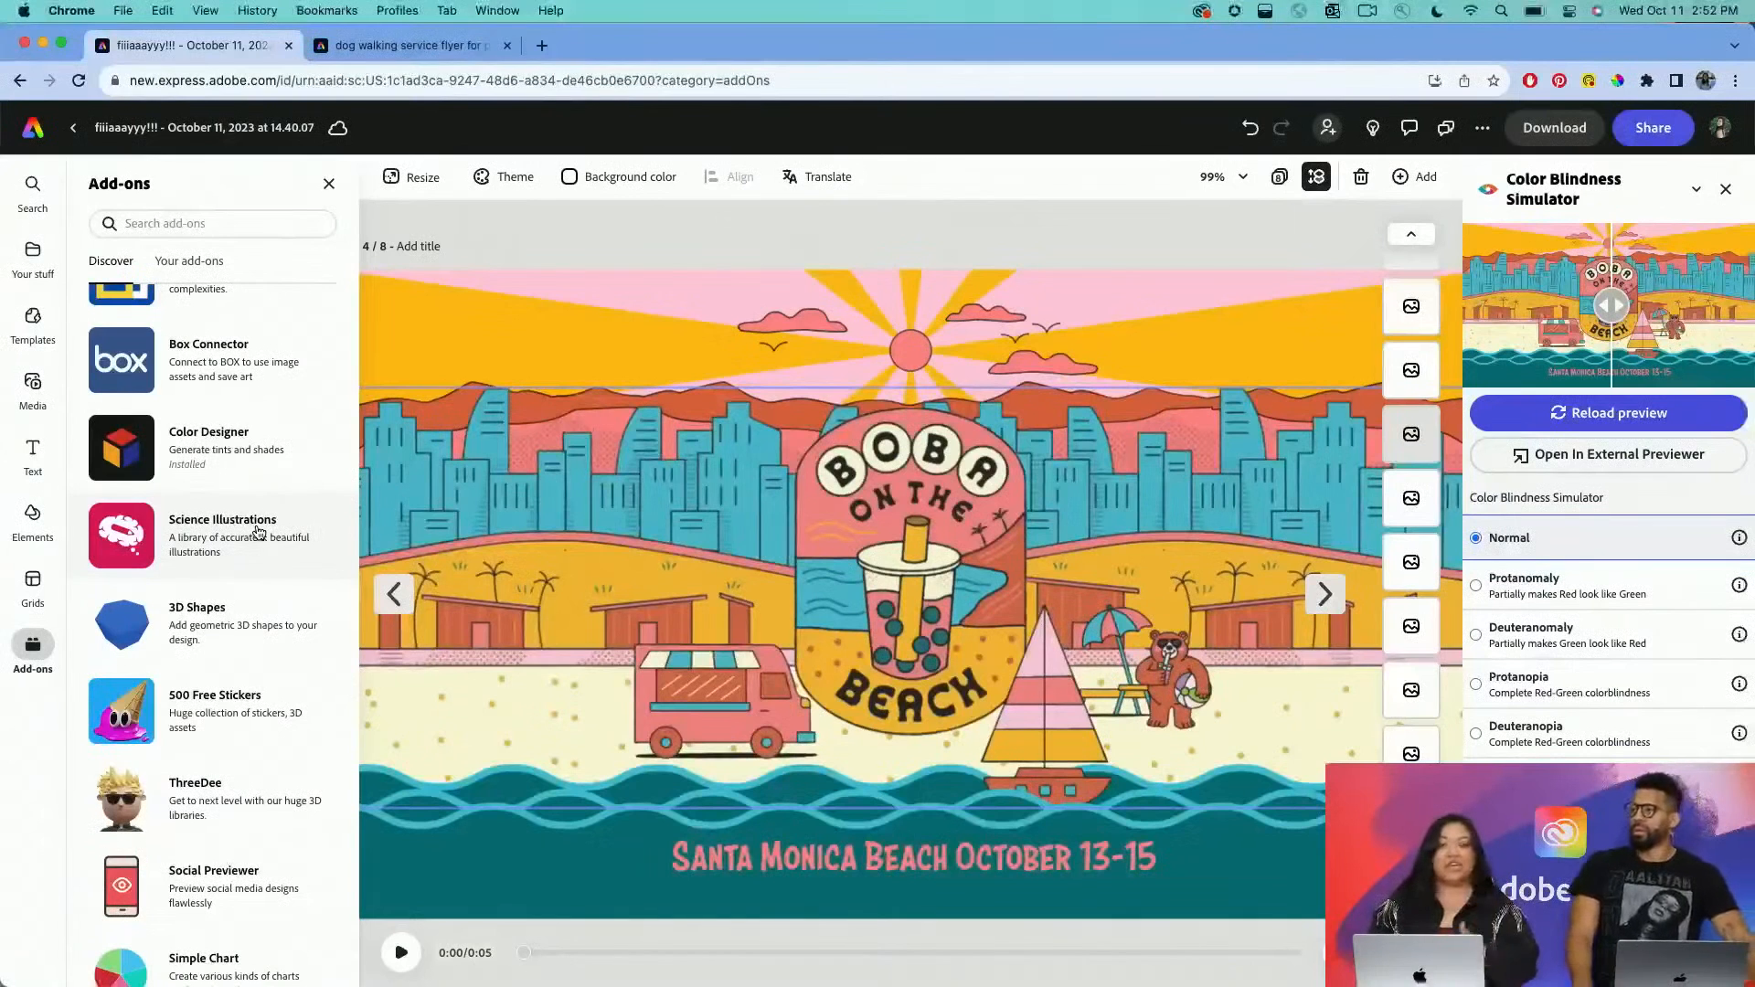
scroll(266, 509, "up", 5)
scroll(265, 508, "up", 2)
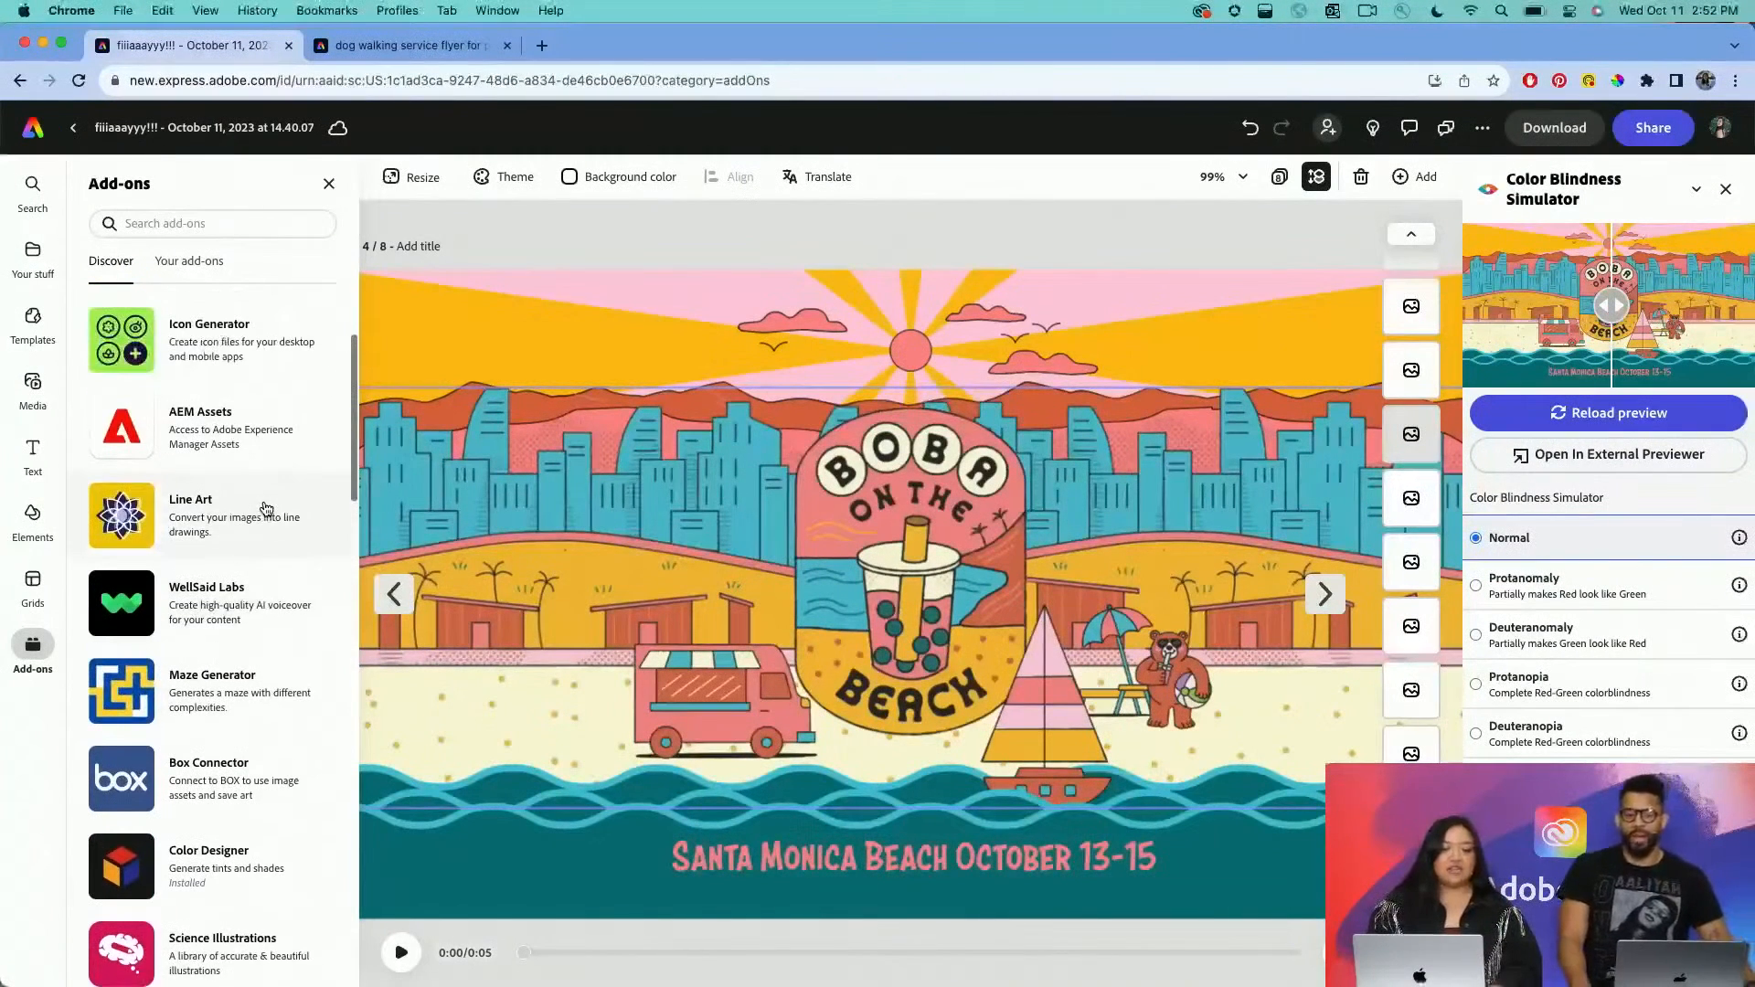
left_click(265, 495)
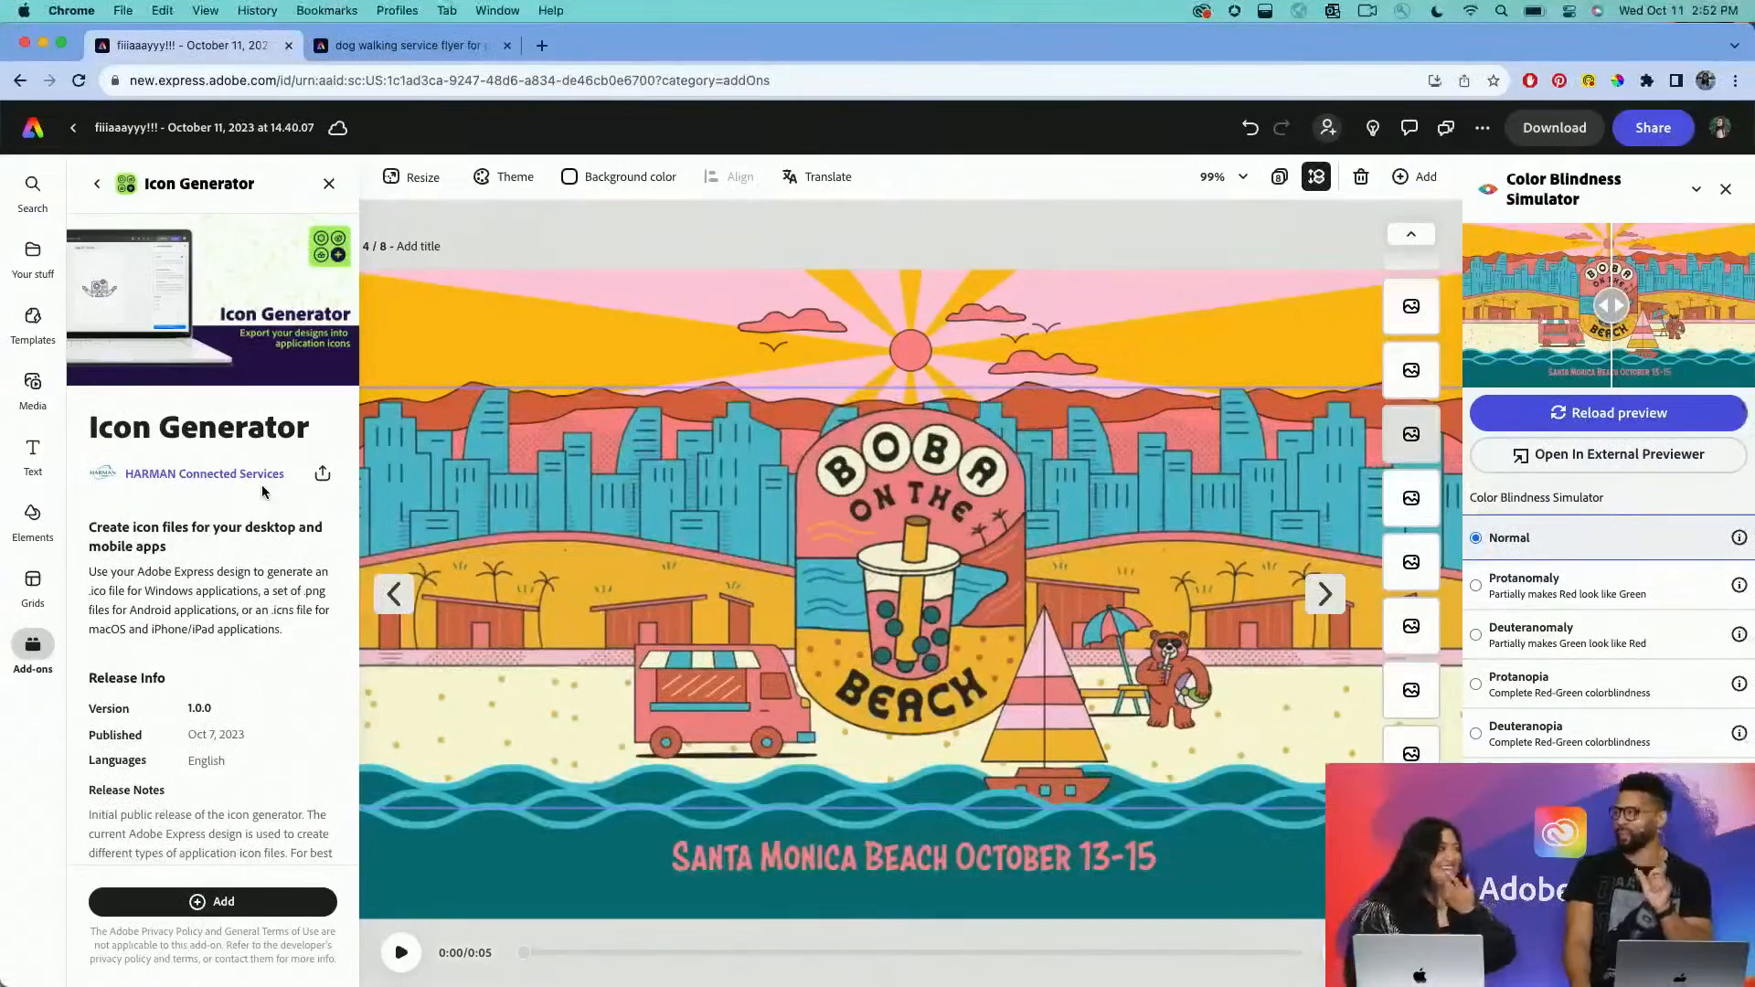
left_click(97, 182)
Look through the Adobe brand's logo assets in the Brandfetch add-on and browse the remaining add-ons to the end of the list.
scroll(223, 668, "down", 10)
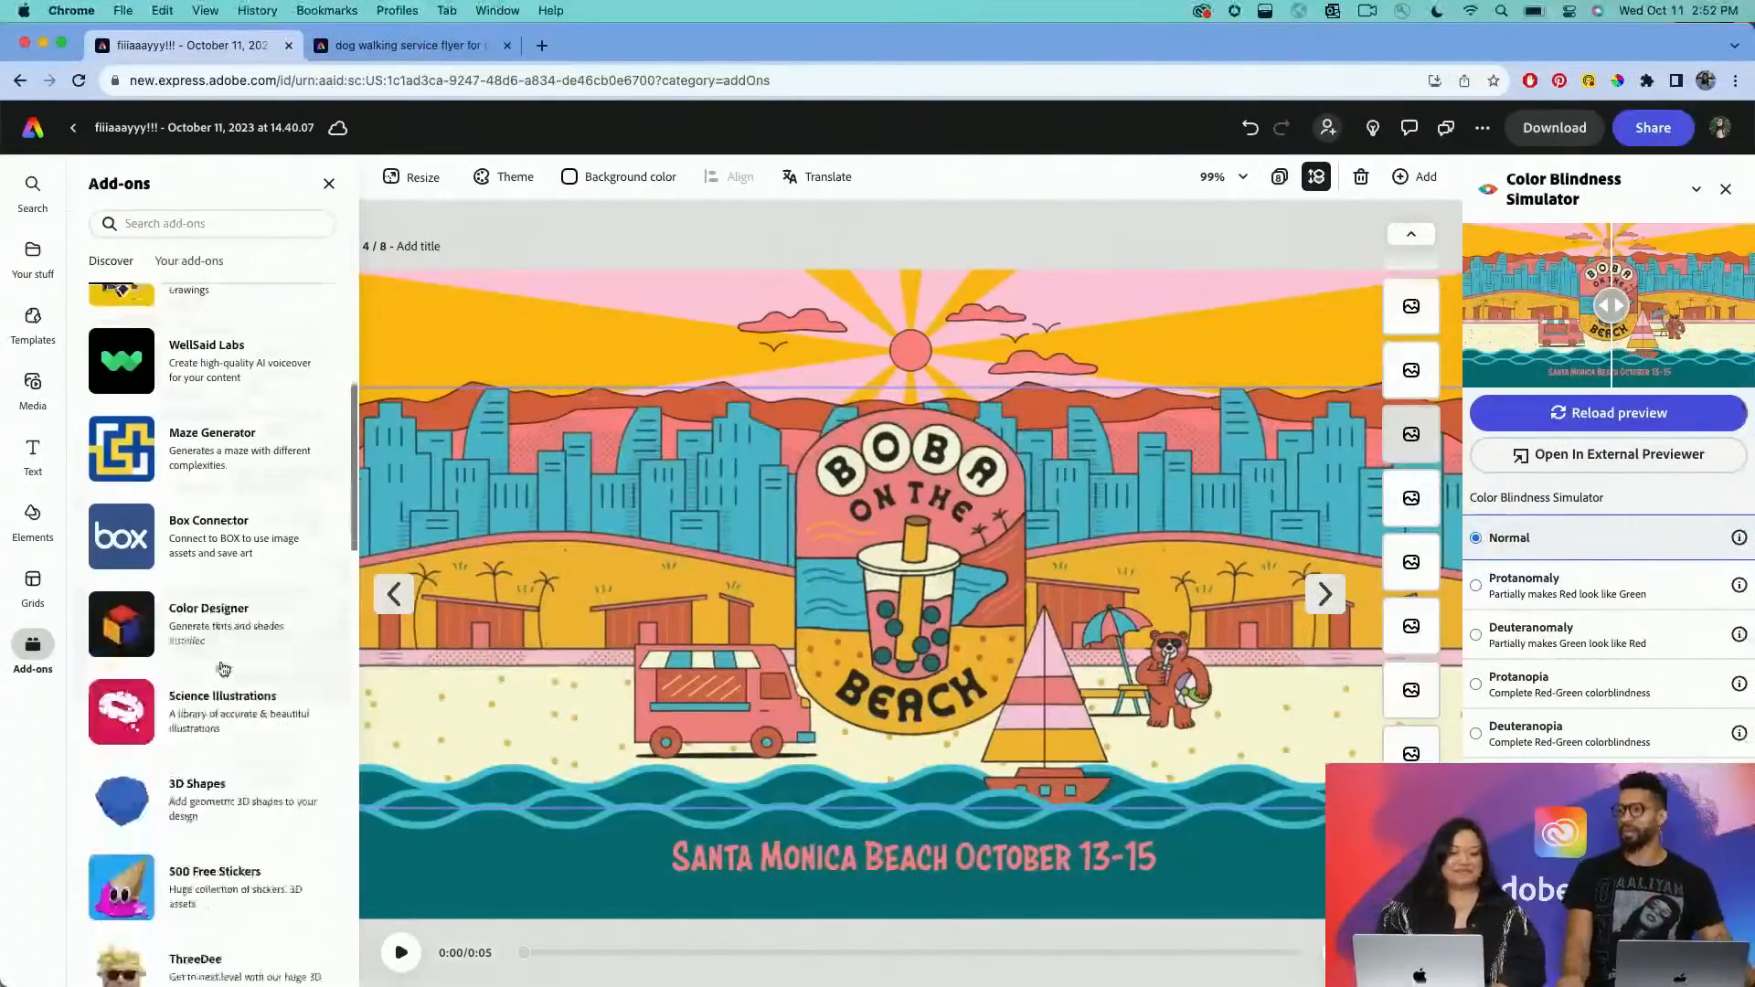
scroll(223, 668, "down", 10)
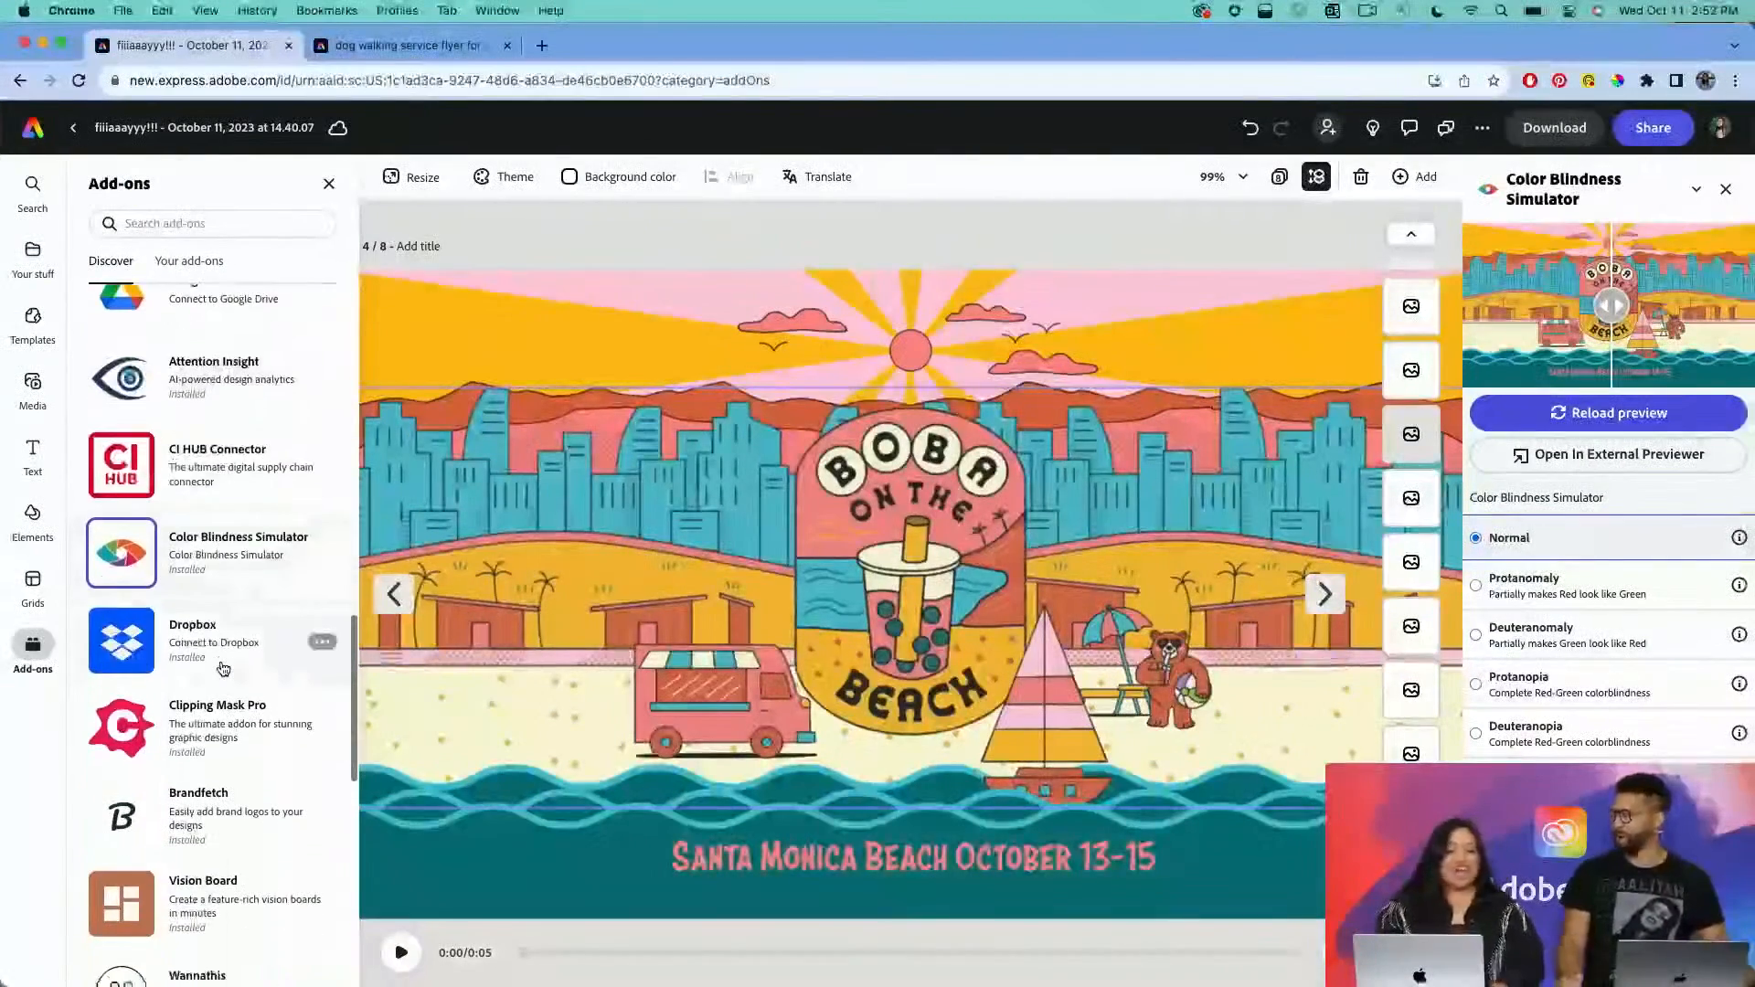
scroll(223, 668, "down", 3)
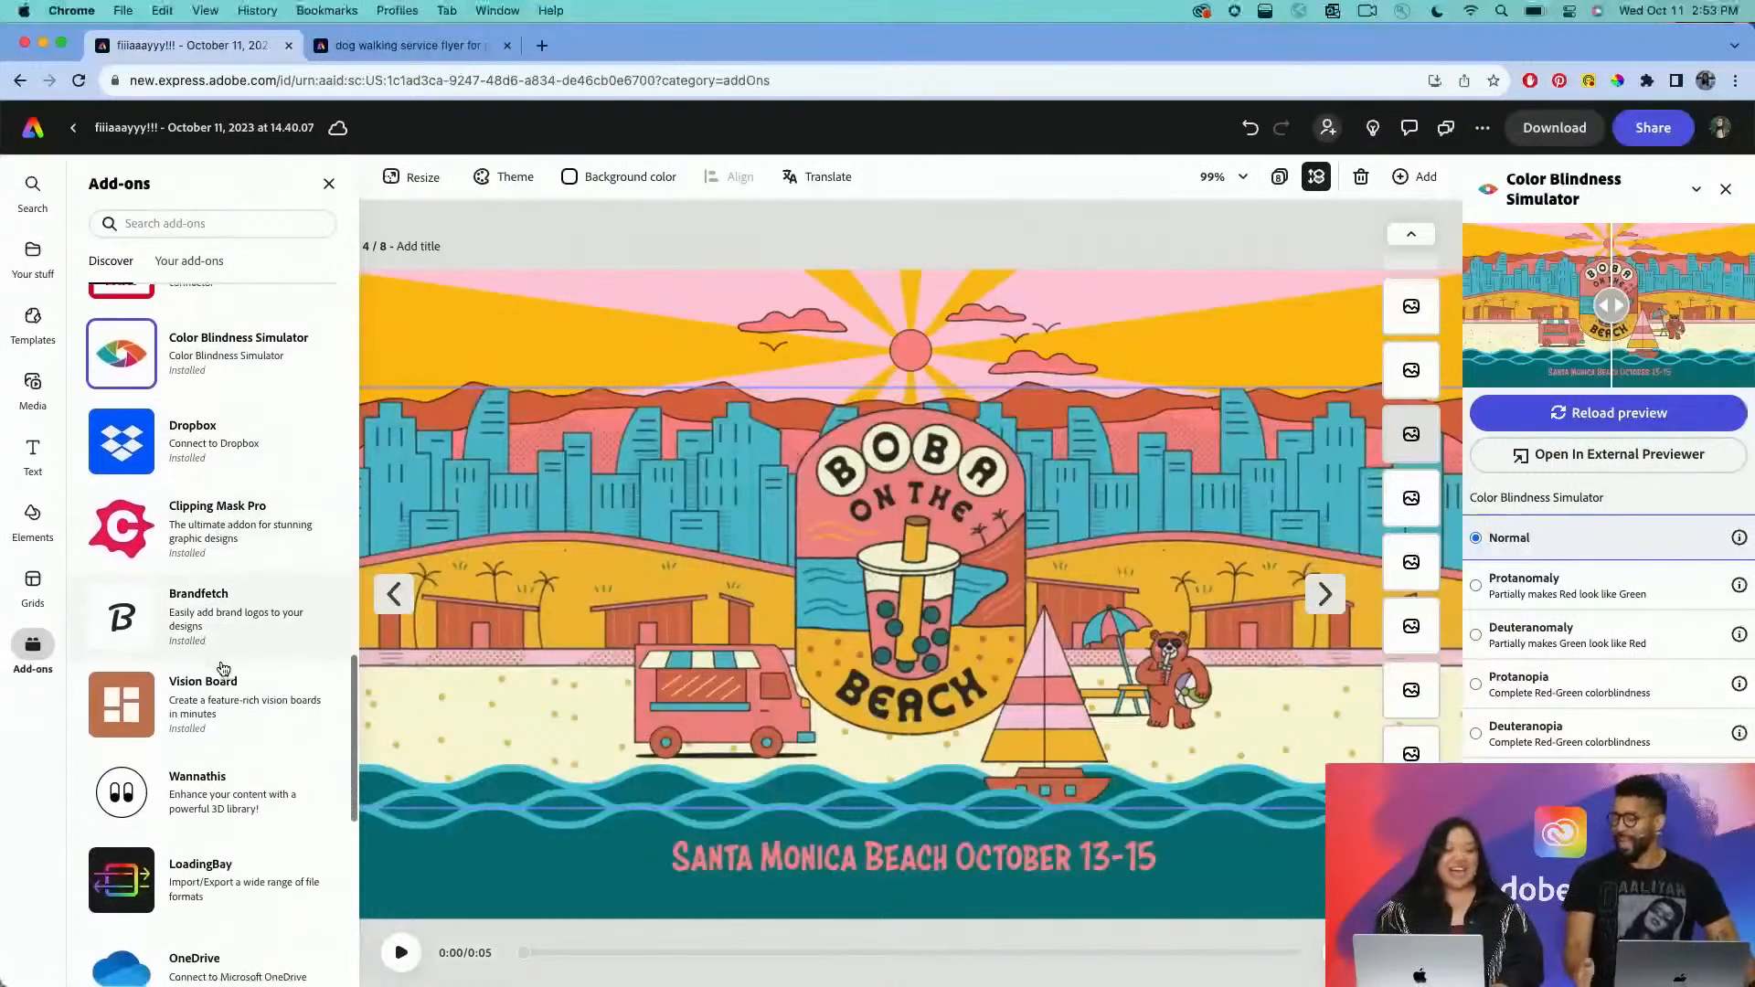
left_click(233, 593)
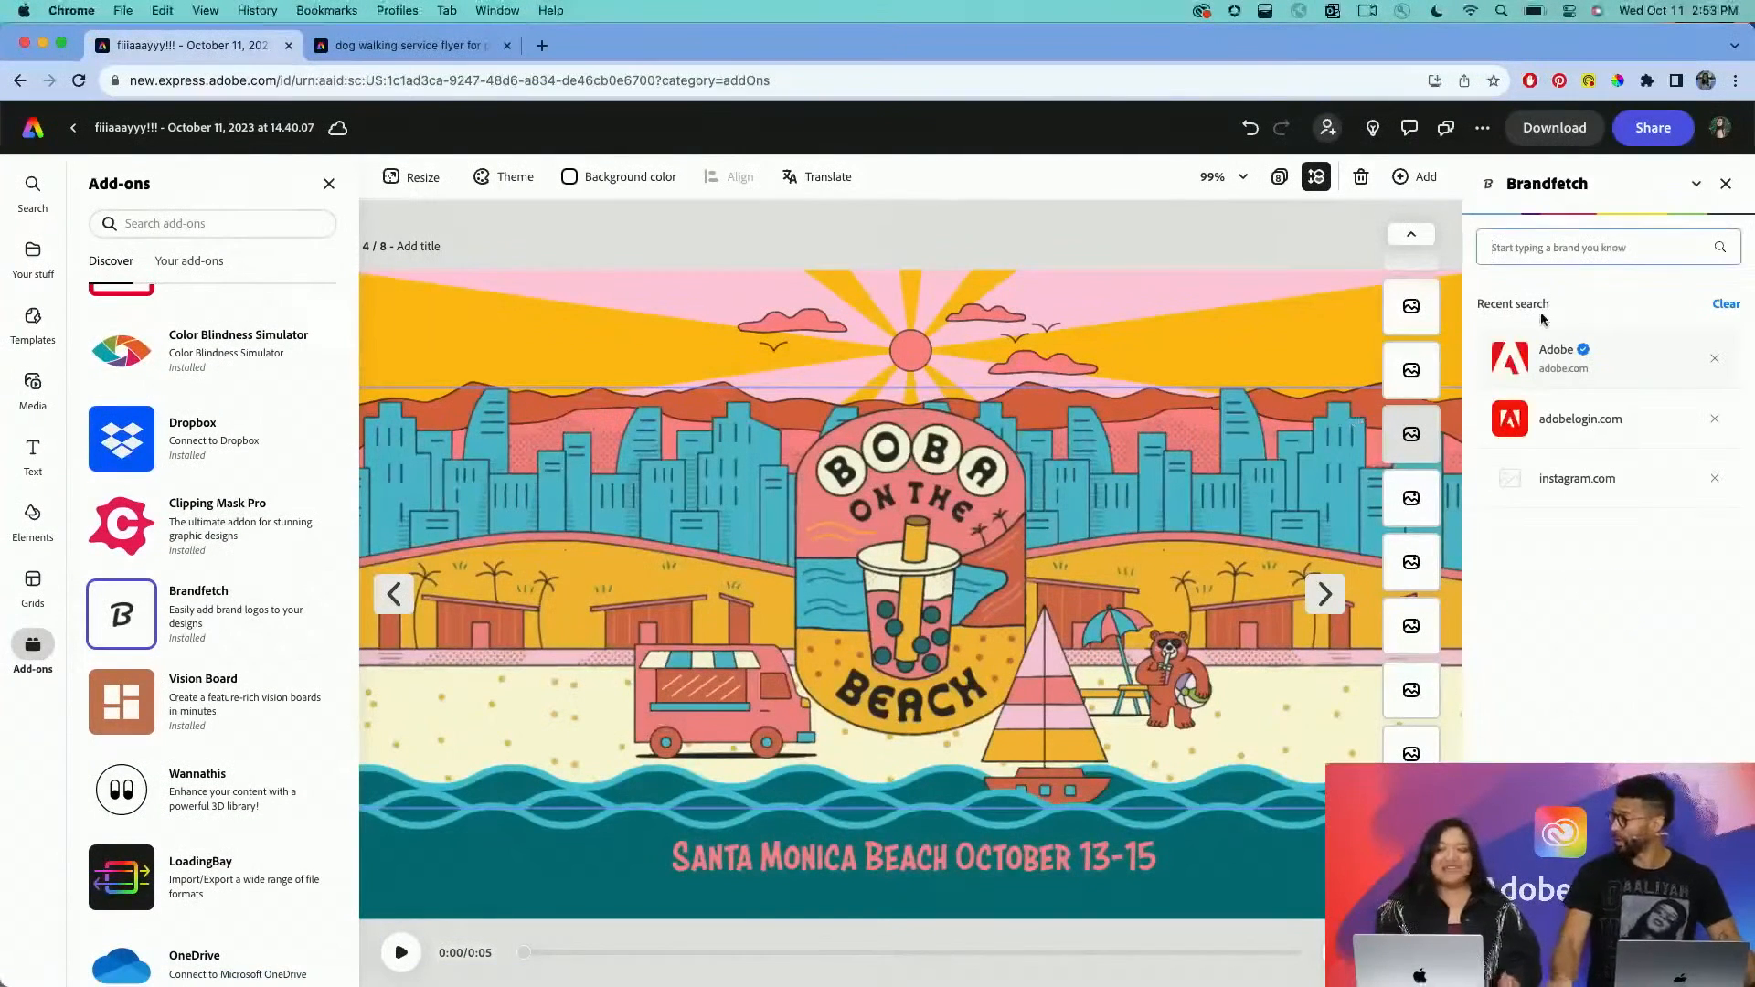
left_click(1541, 370)
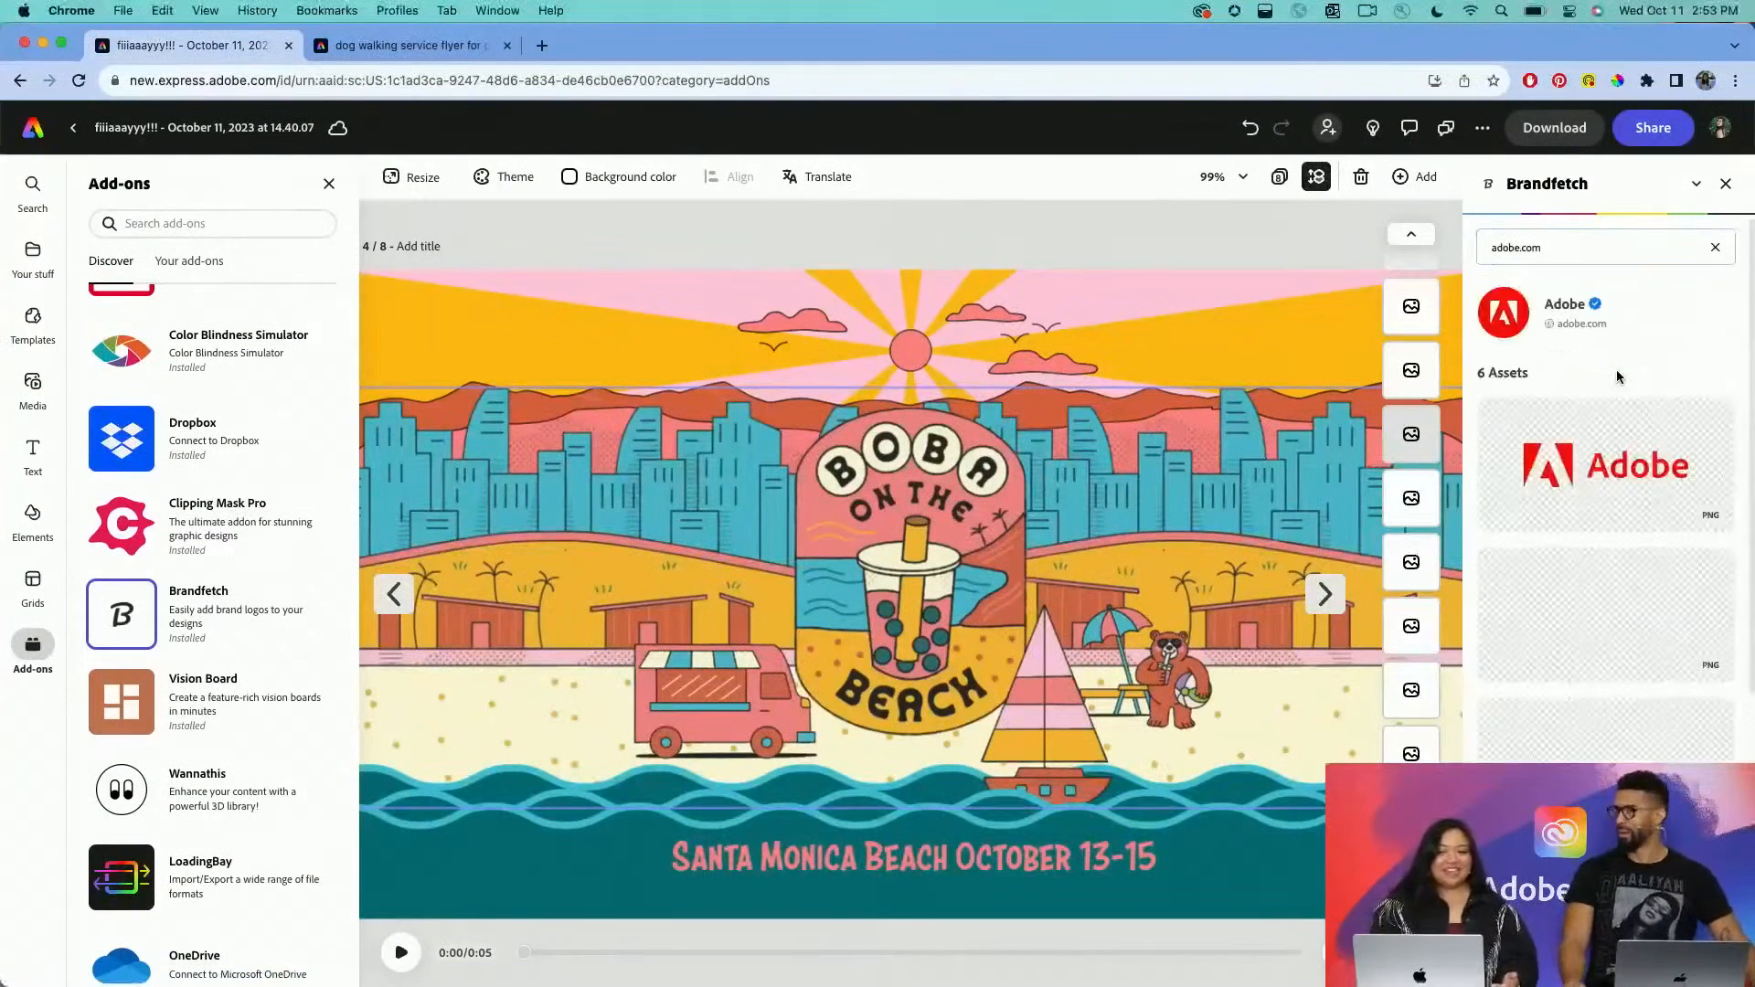
scroll(1622, 567, "down", 5)
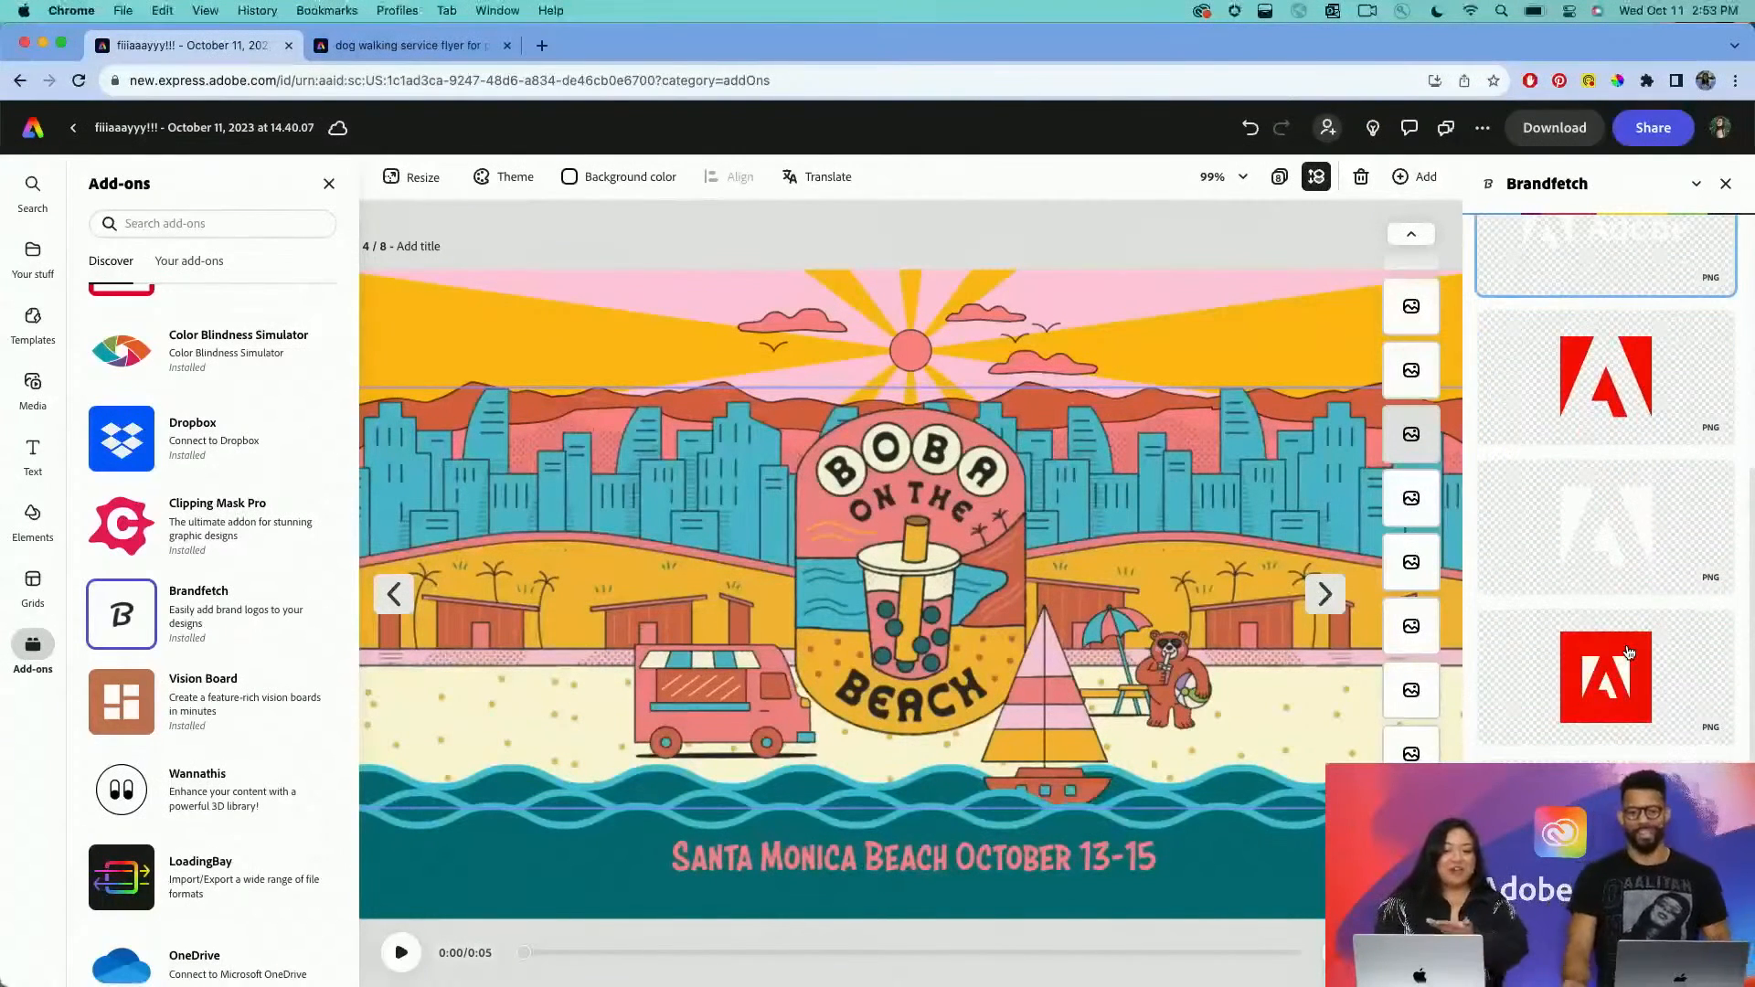
scroll(1629, 652, "up", 5)
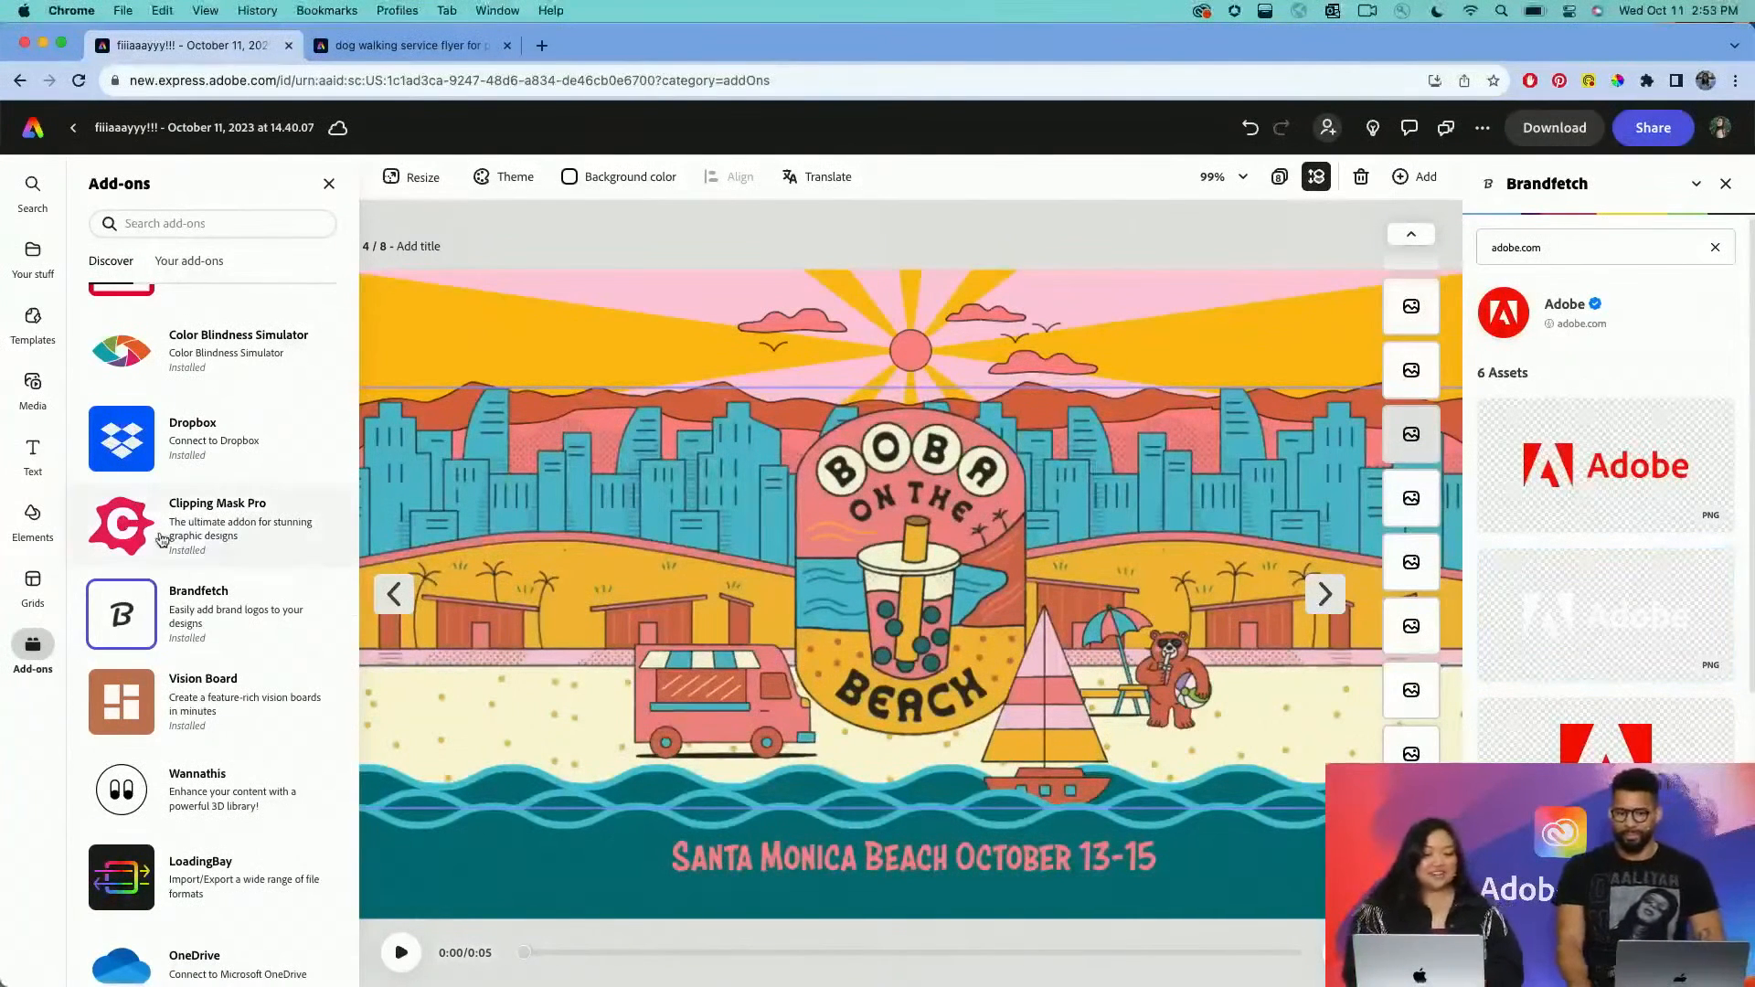
scroll(190, 574, "down", 2)
scroll(189, 574, "down", 7)
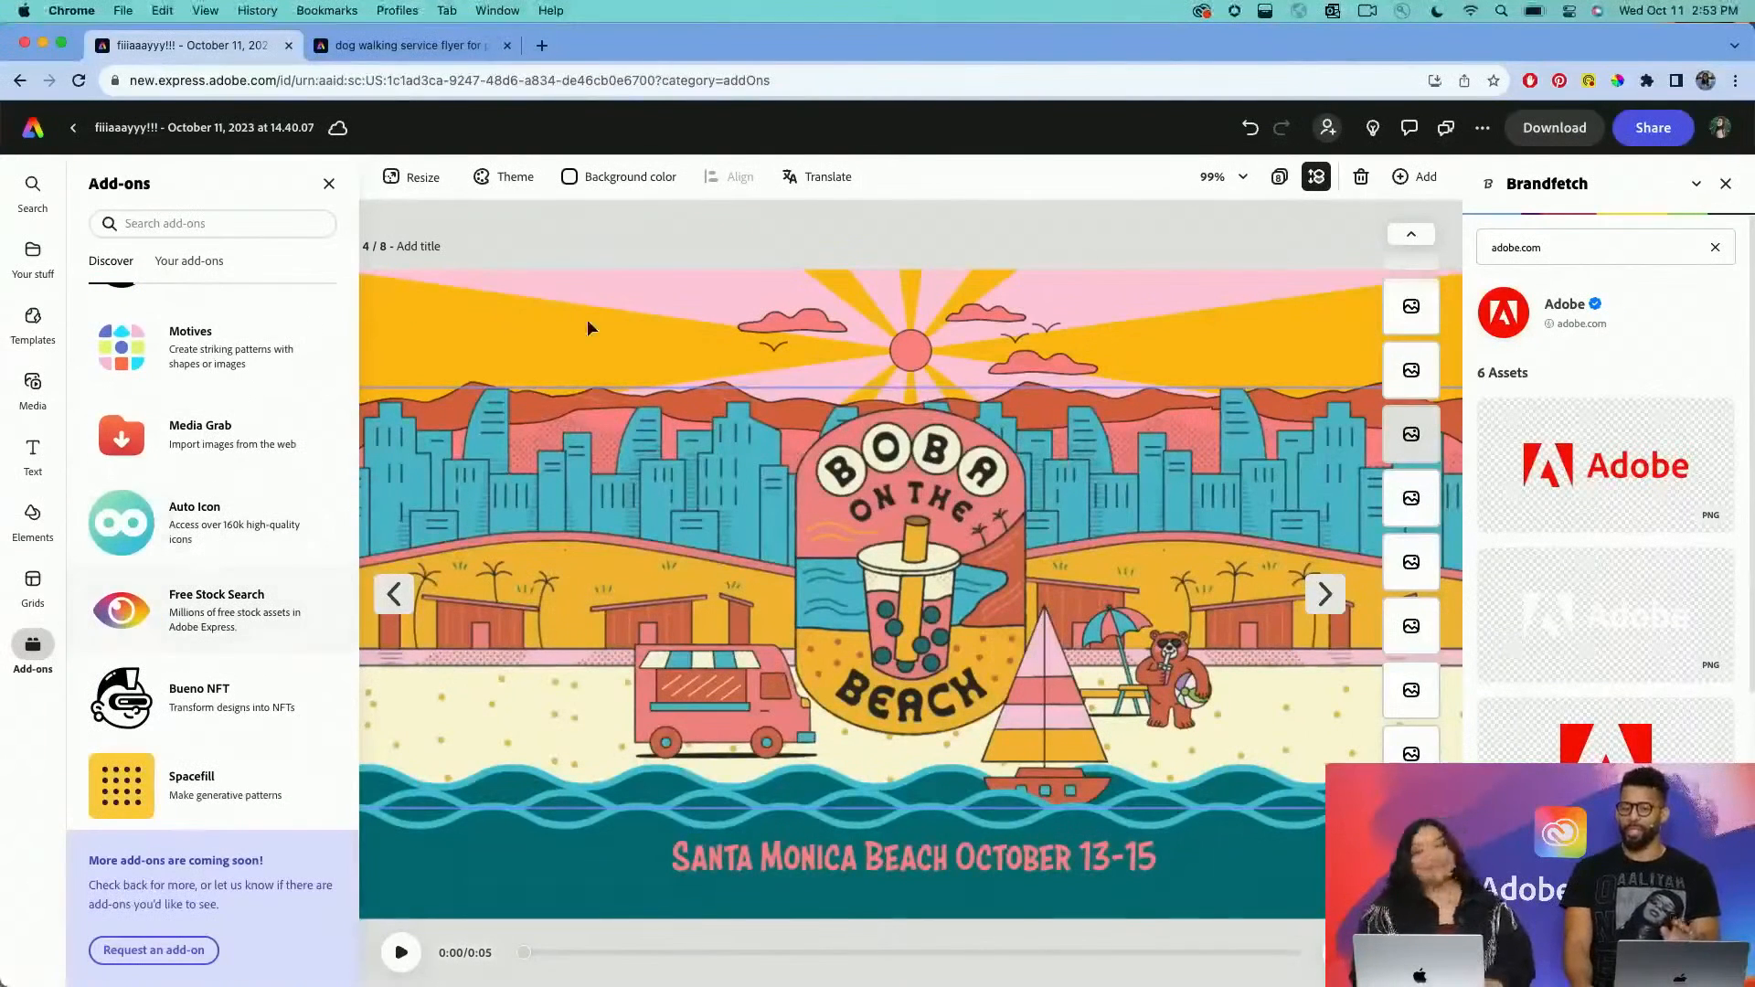
View the page's resize options and close both them and the Brandfetch add-on.
left_click(411, 176)
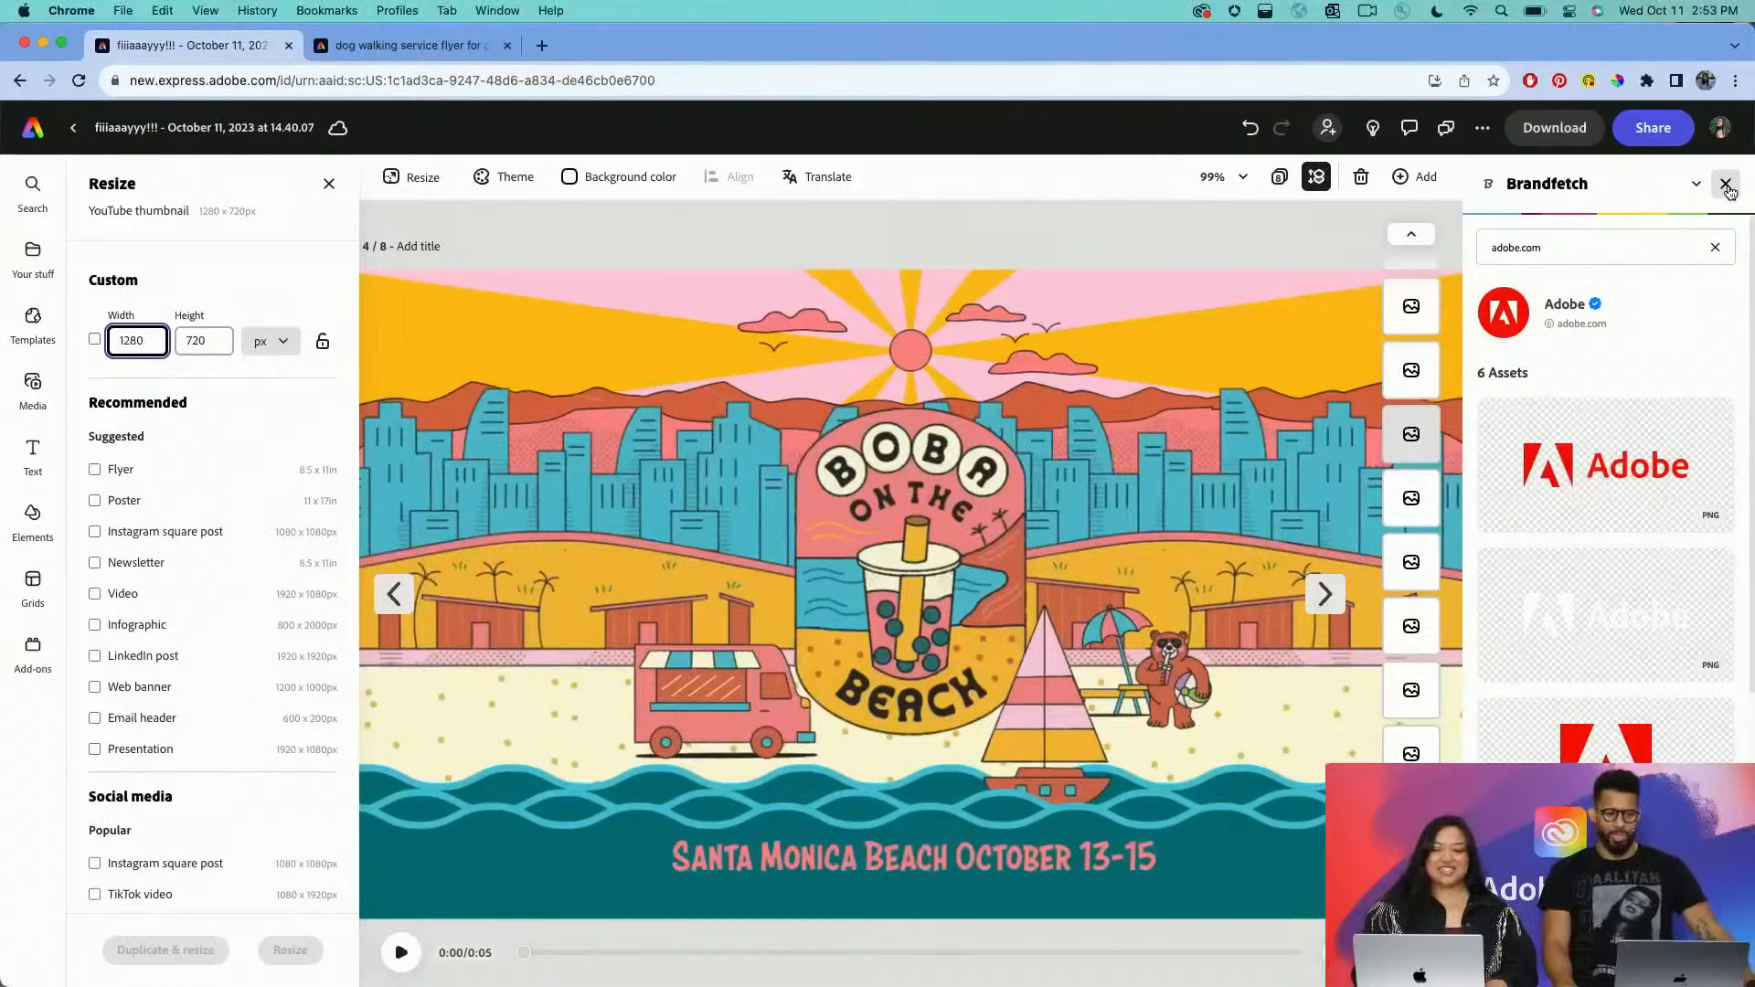
left_click(1726, 185)
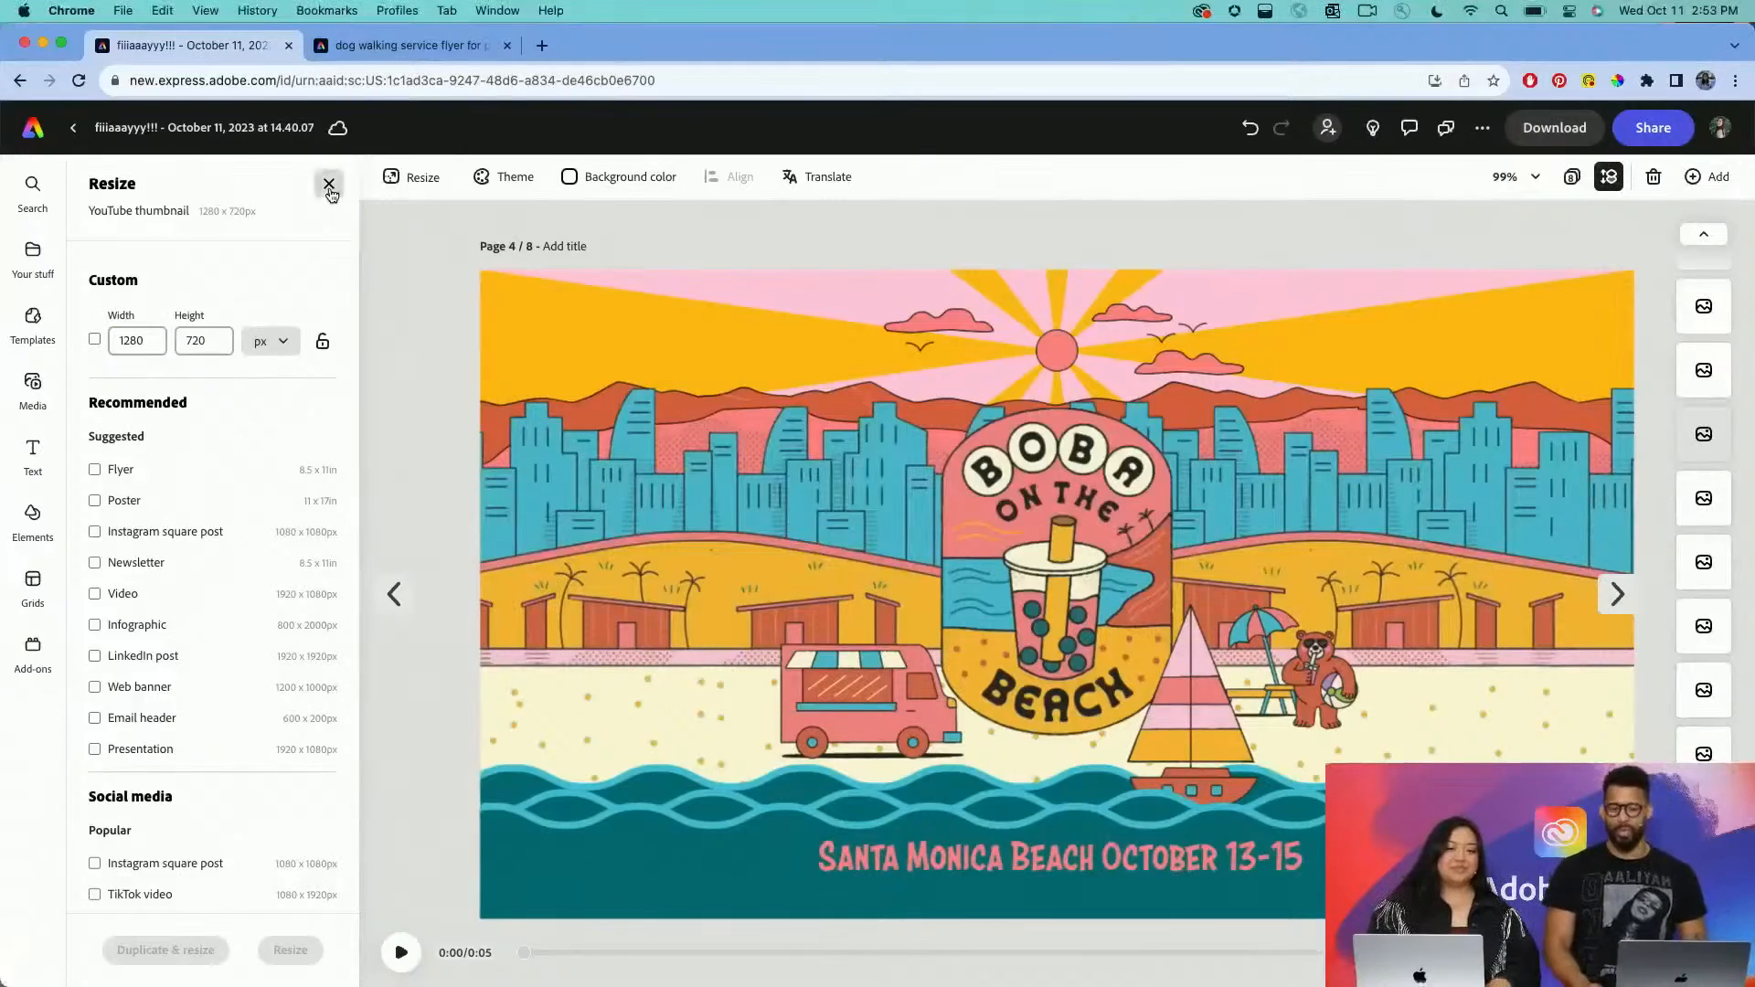
left_click(329, 186)
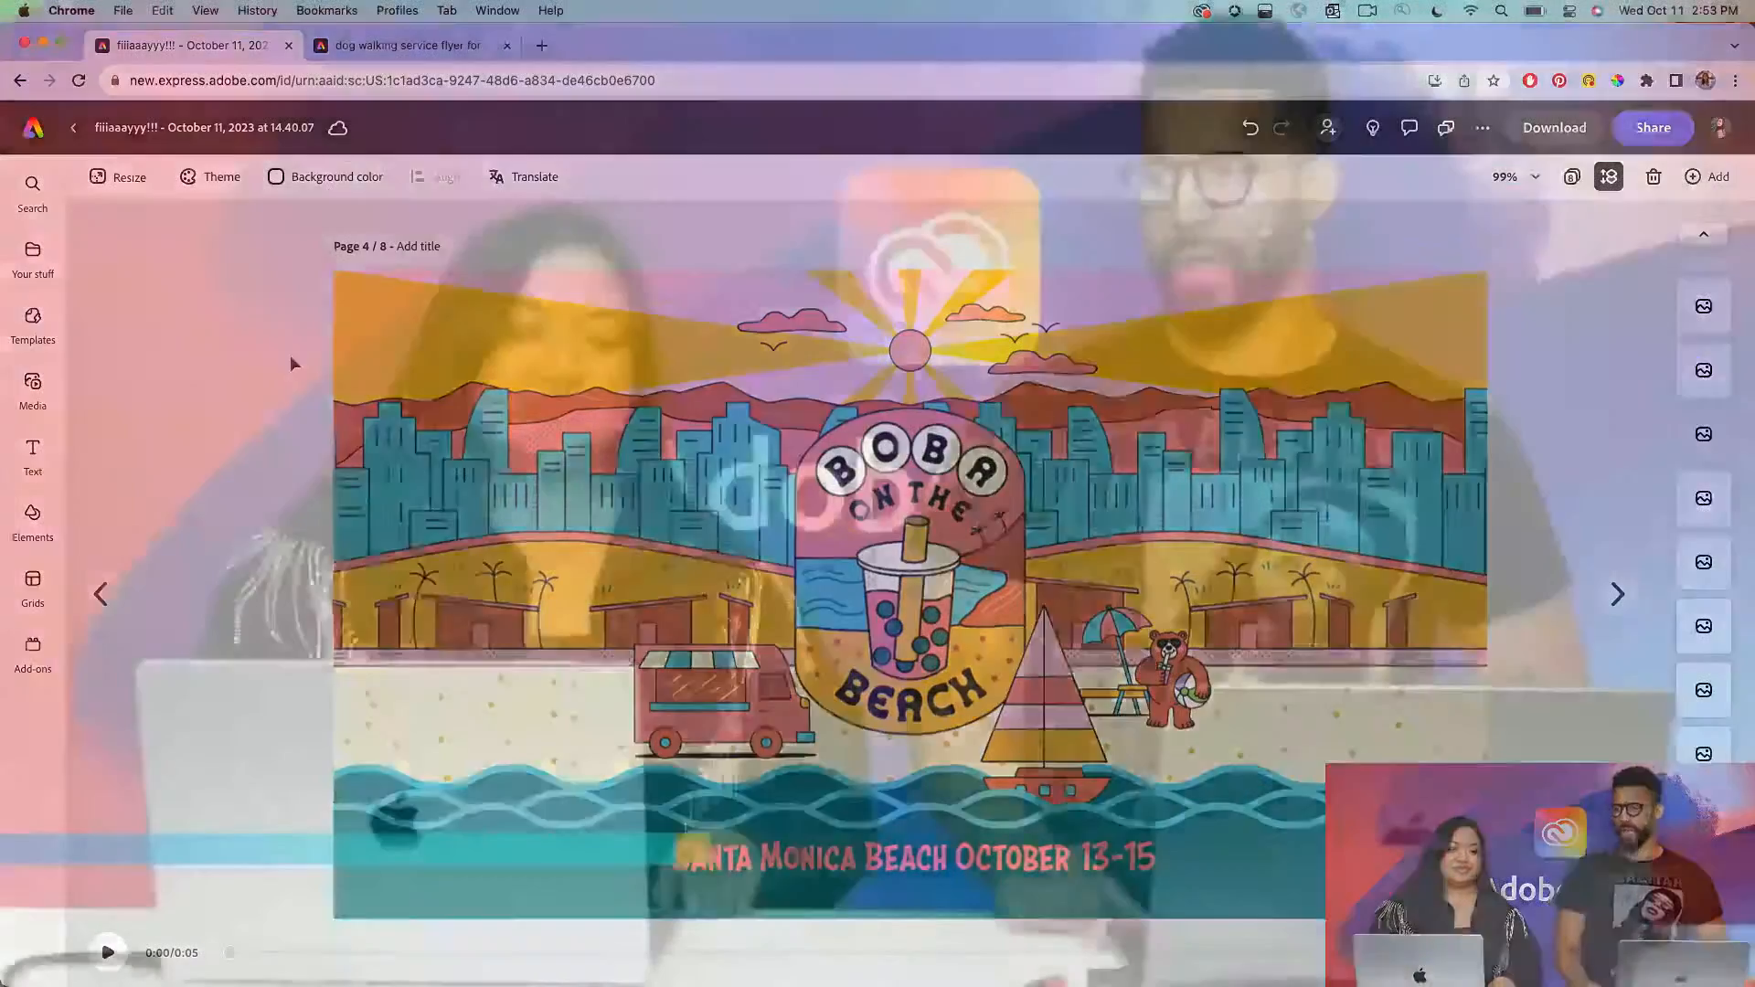